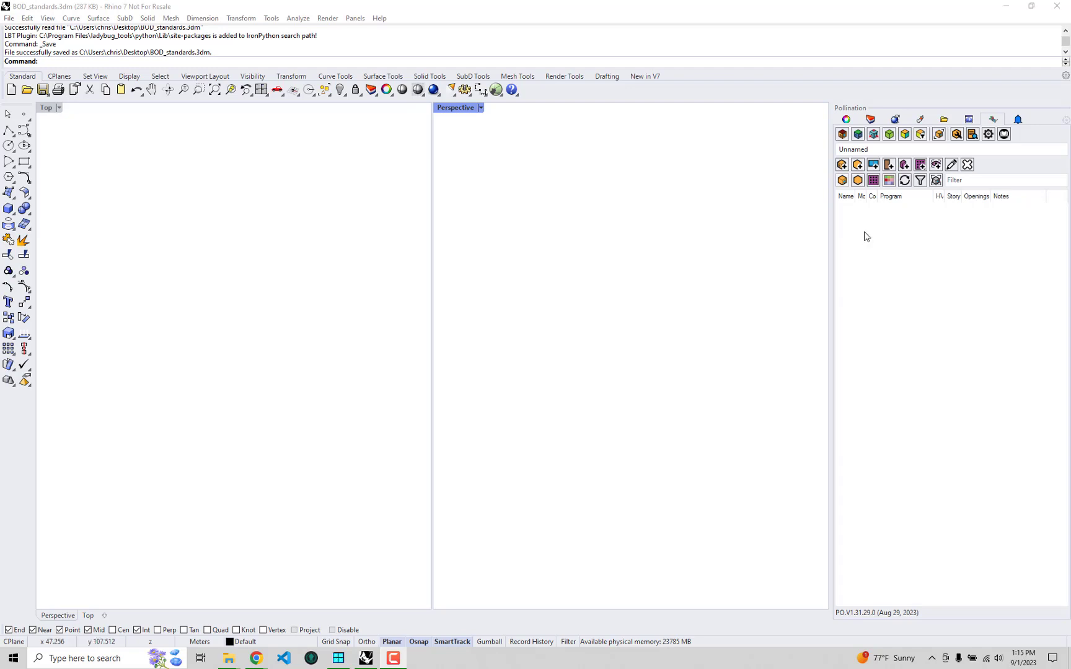
# Check the model's energy construction sets in an enlarged manager, highlighting Basis of Design - ClimateZone 5 - 2019, and close it.
pyautogui.click(972, 135)
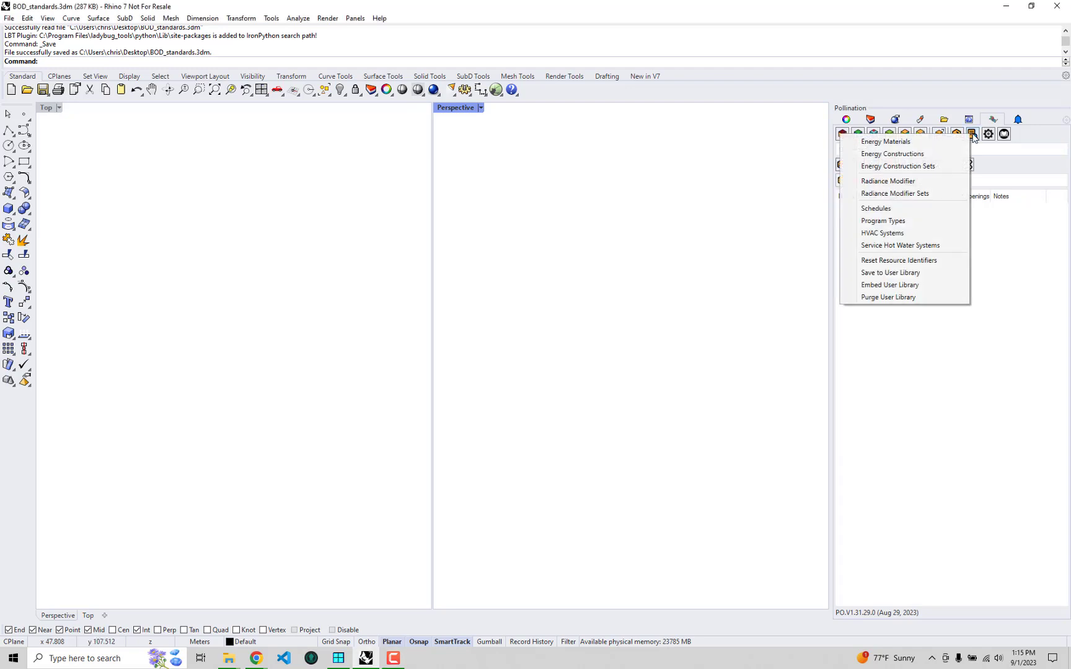
pyautogui.click(939, 166)
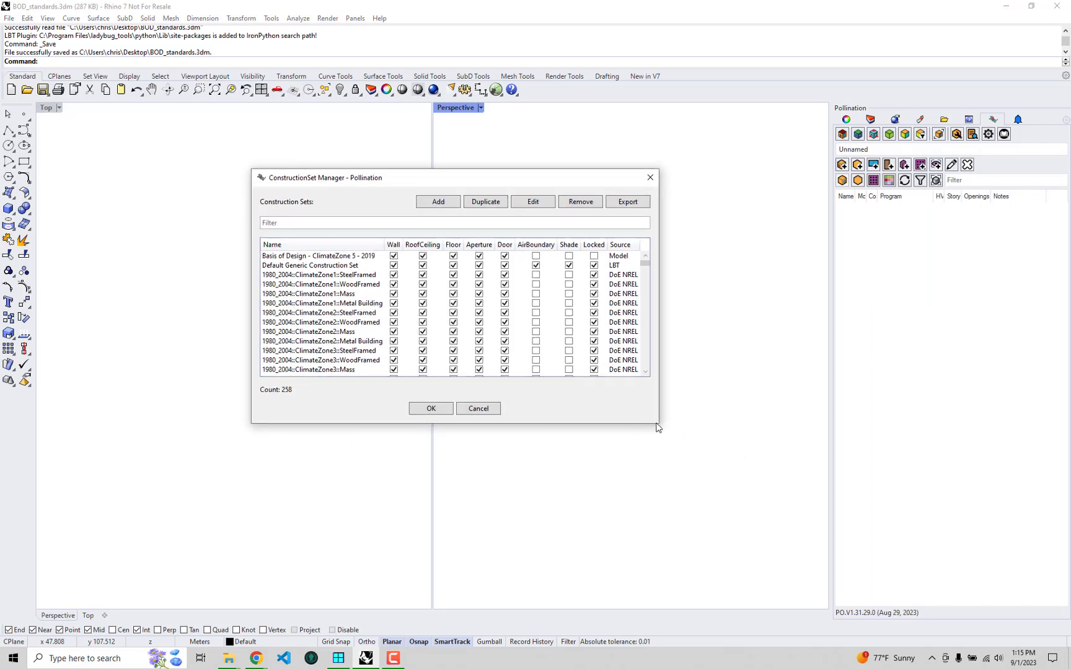
pyautogui.moveTo(659, 428); pyautogui.dragTo(759, 493)
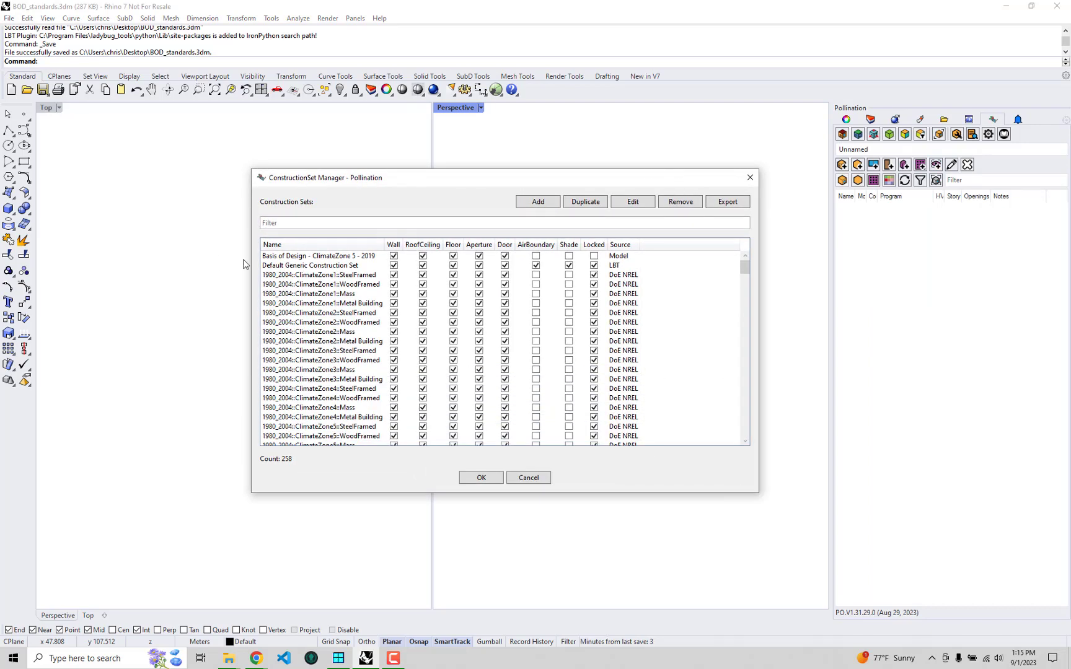
pyautogui.click(295, 265)
pyautogui.click(299, 257)
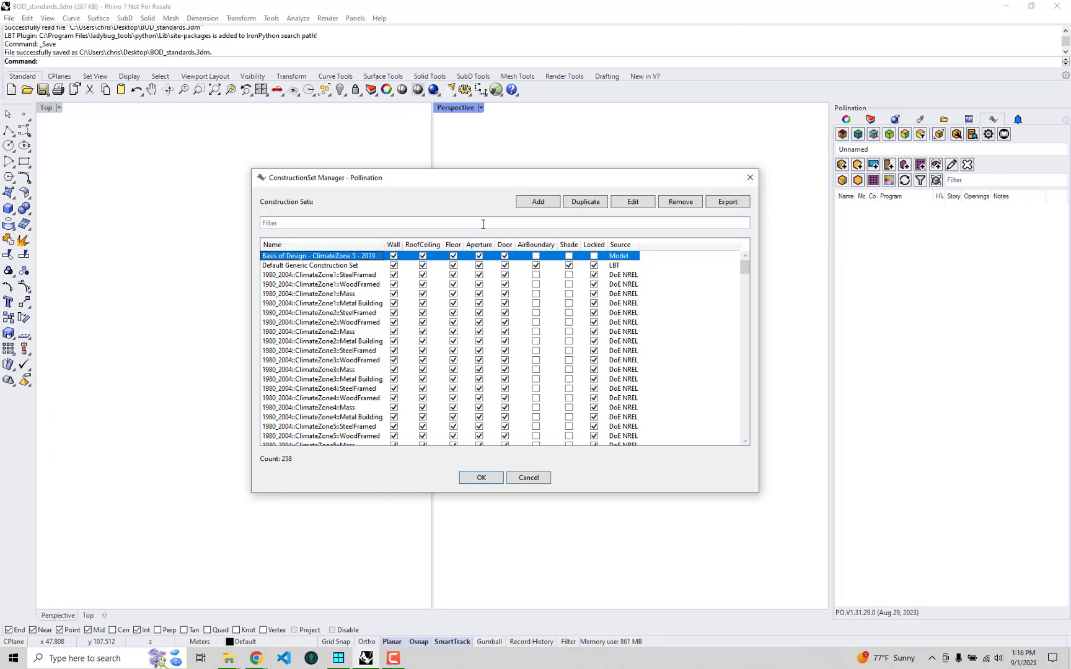
pyautogui.click(748, 180)
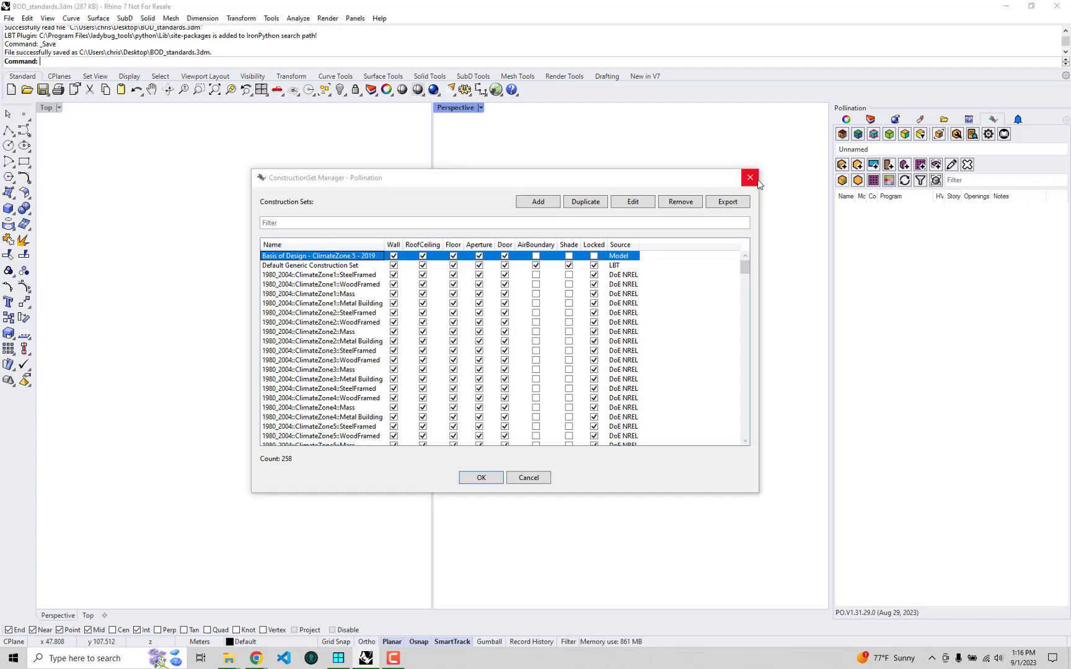
# Check the program types in an enlarged manager, comparing the source of Bio Lab - Default FH1 - BOD with the Plenum entry, and close it.
pyautogui.click(971, 134)
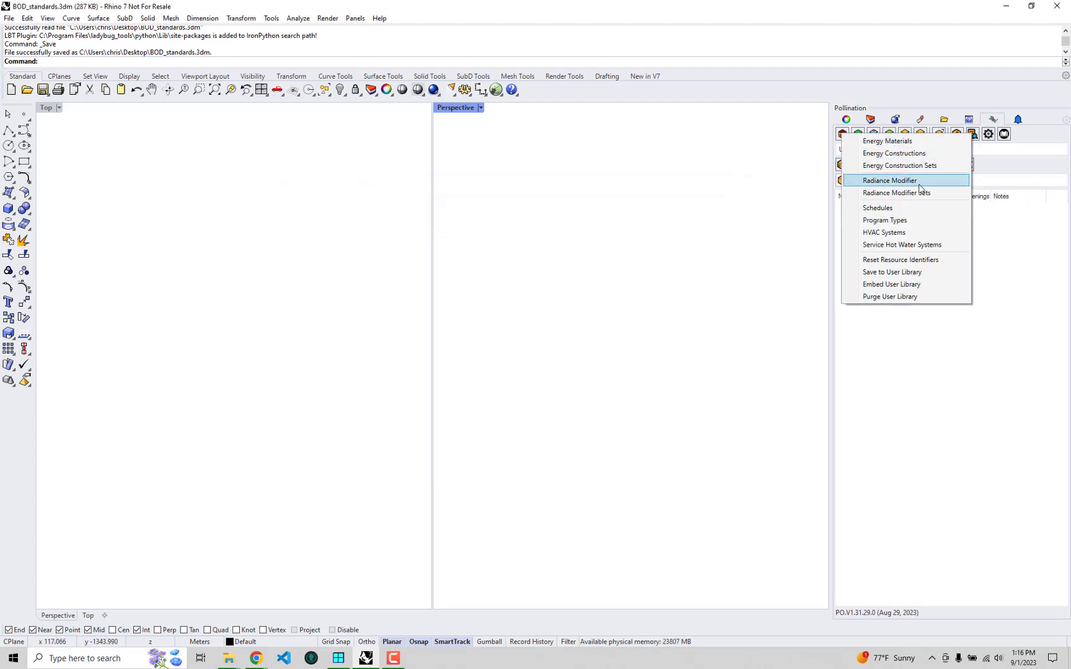
pyautogui.click(902, 221)
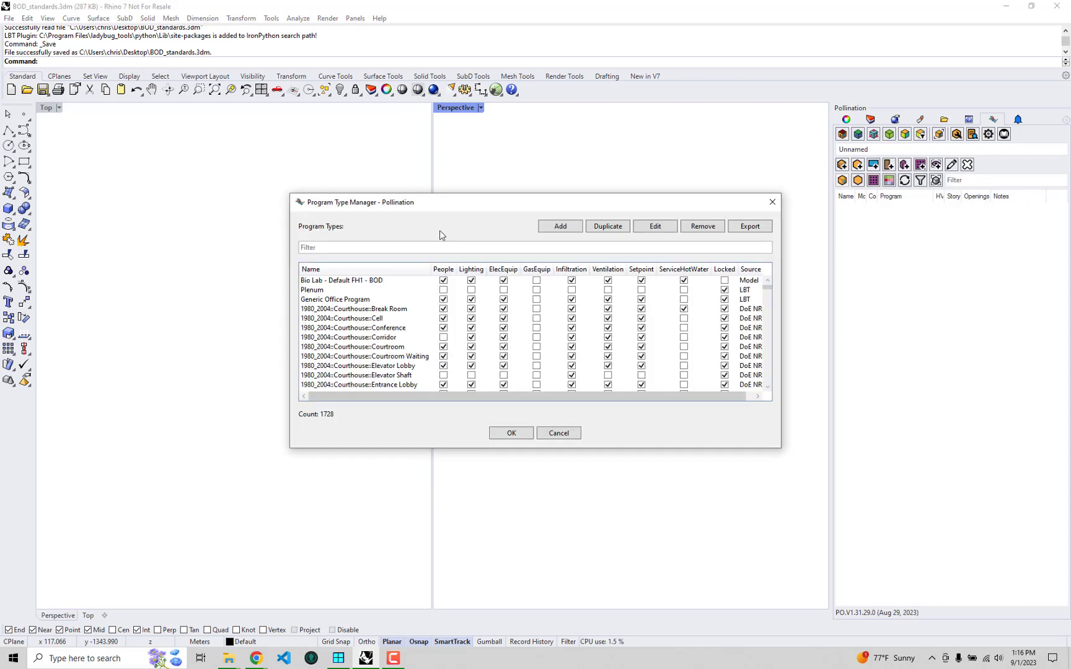
pyautogui.click(359, 280)
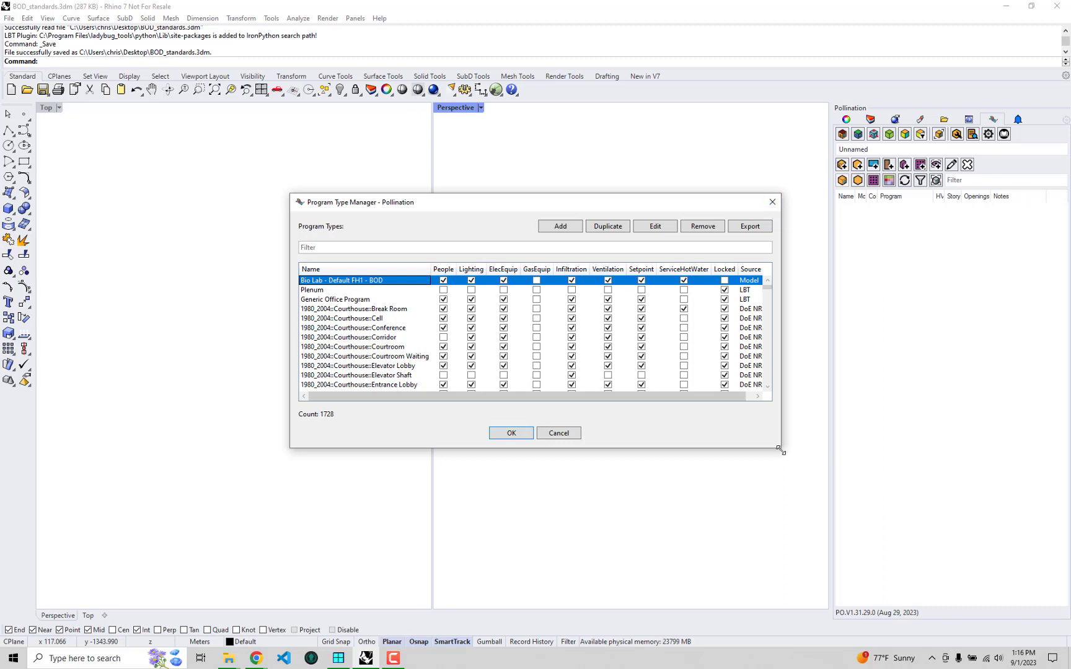
pyautogui.moveTo(780, 447); pyautogui.dragTo(828, 482)
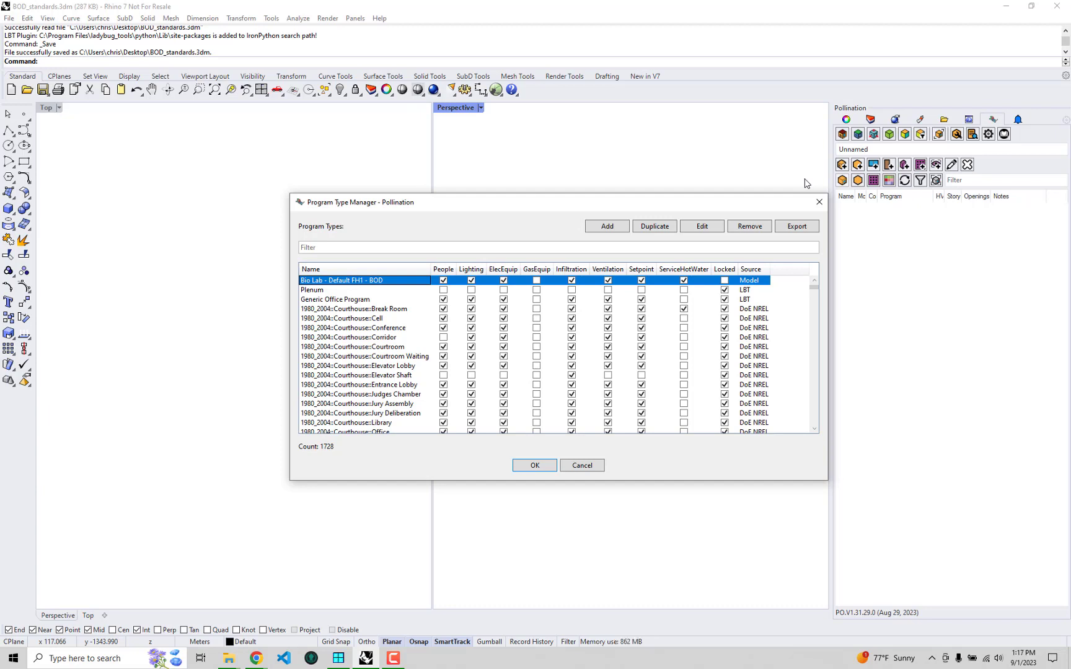
pyautogui.click(753, 308)
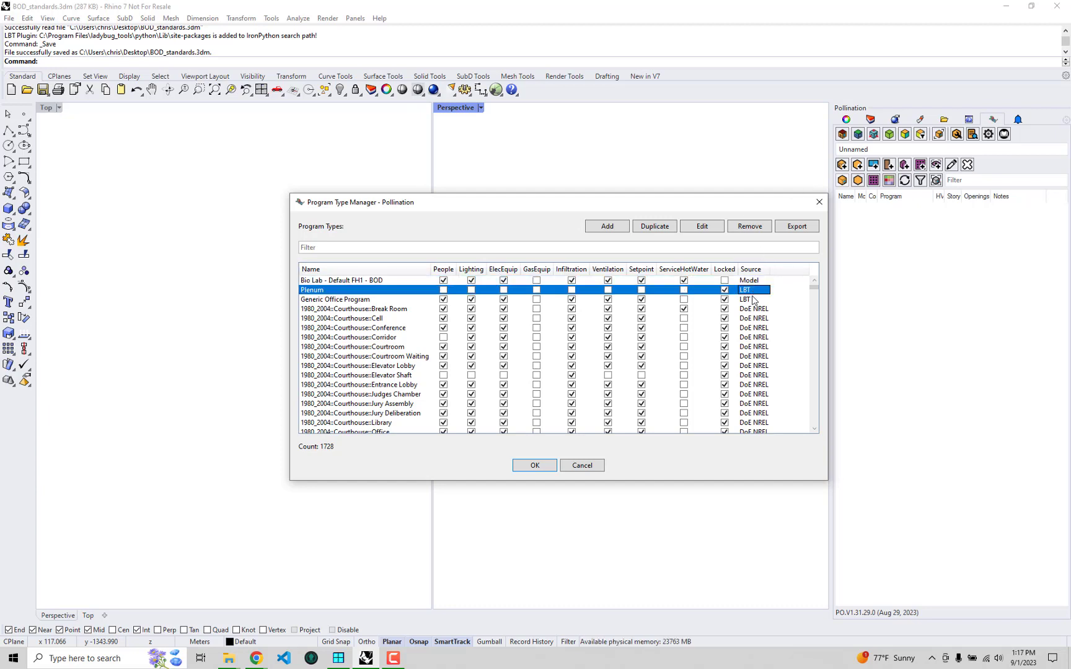
pyautogui.click(756, 320)
pyautogui.click(755, 291)
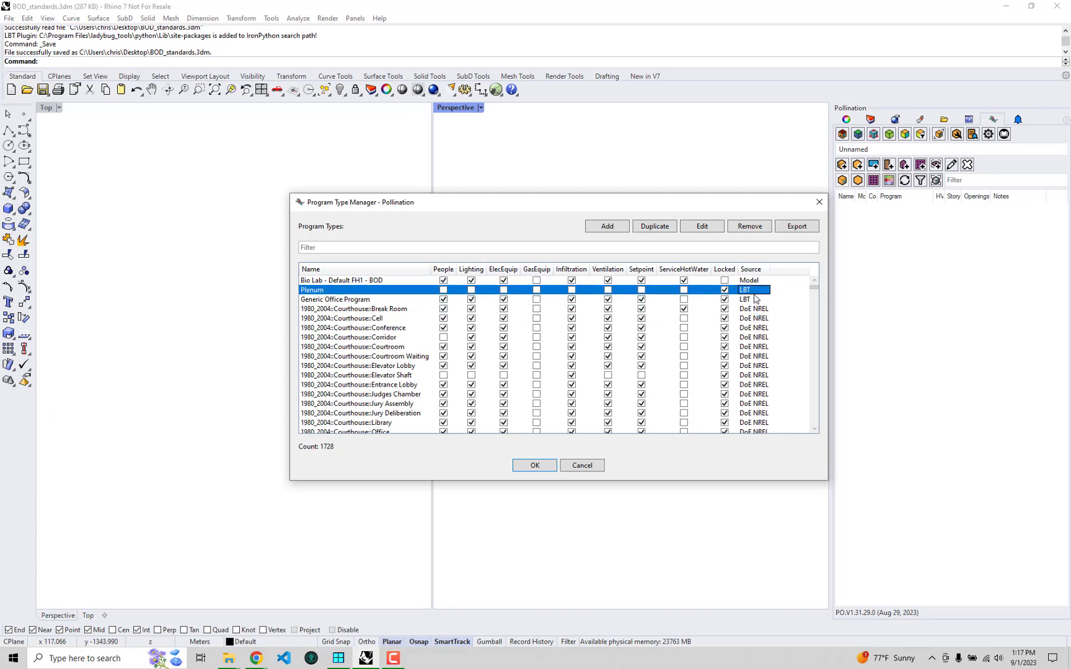
pyautogui.click(819, 203)
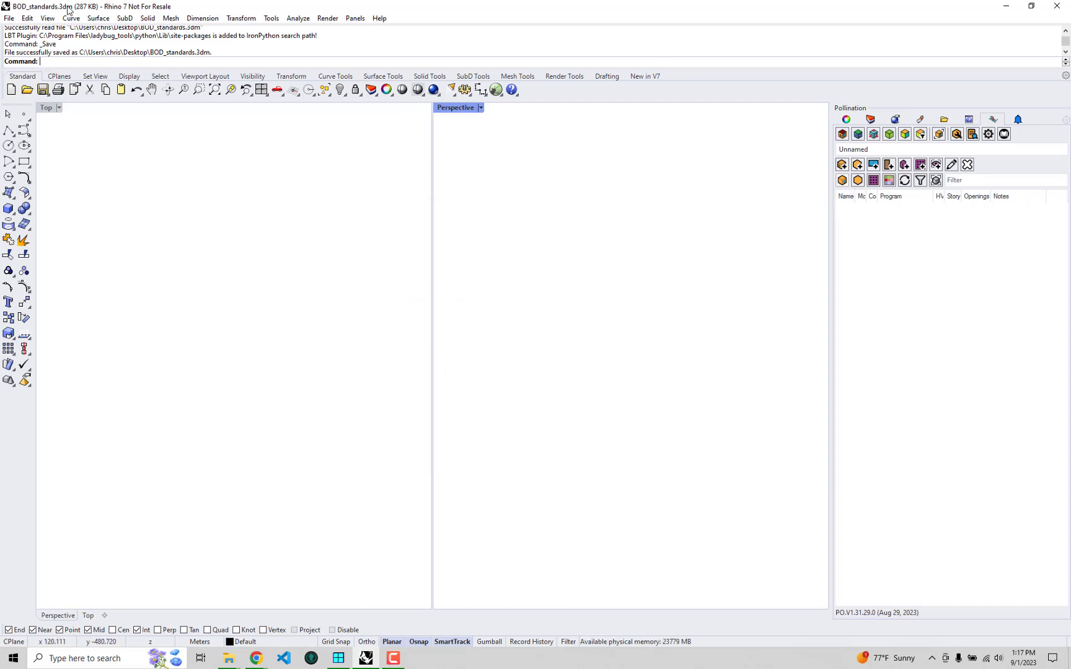
# Save the model's custom Pollination resources to the user library.
pyautogui.click(973, 135)
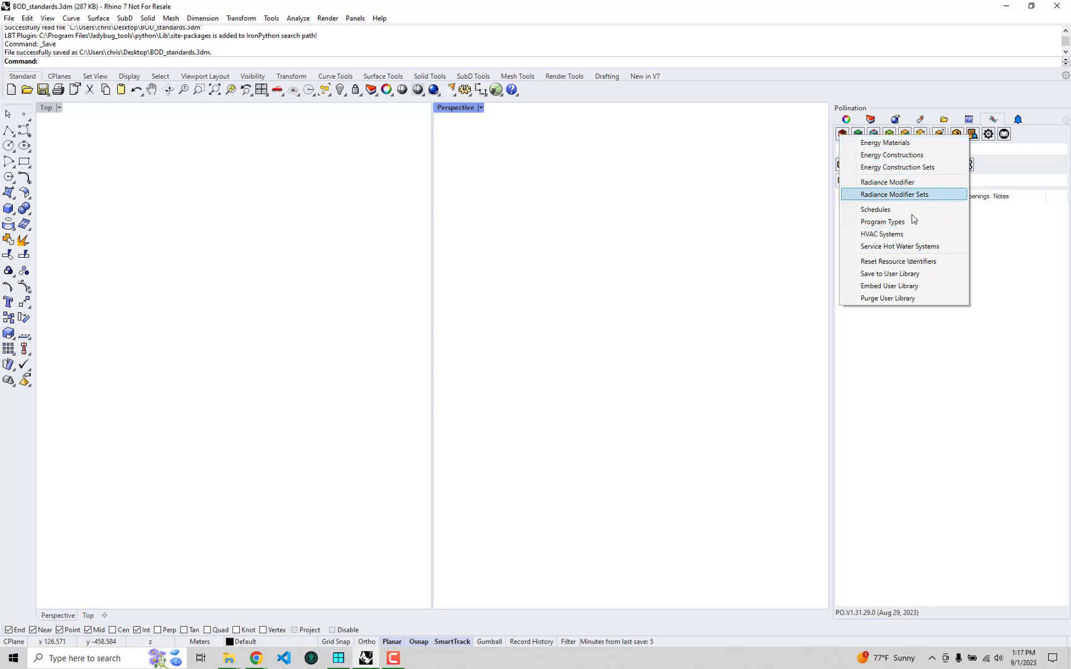
pyautogui.click(988, 148)
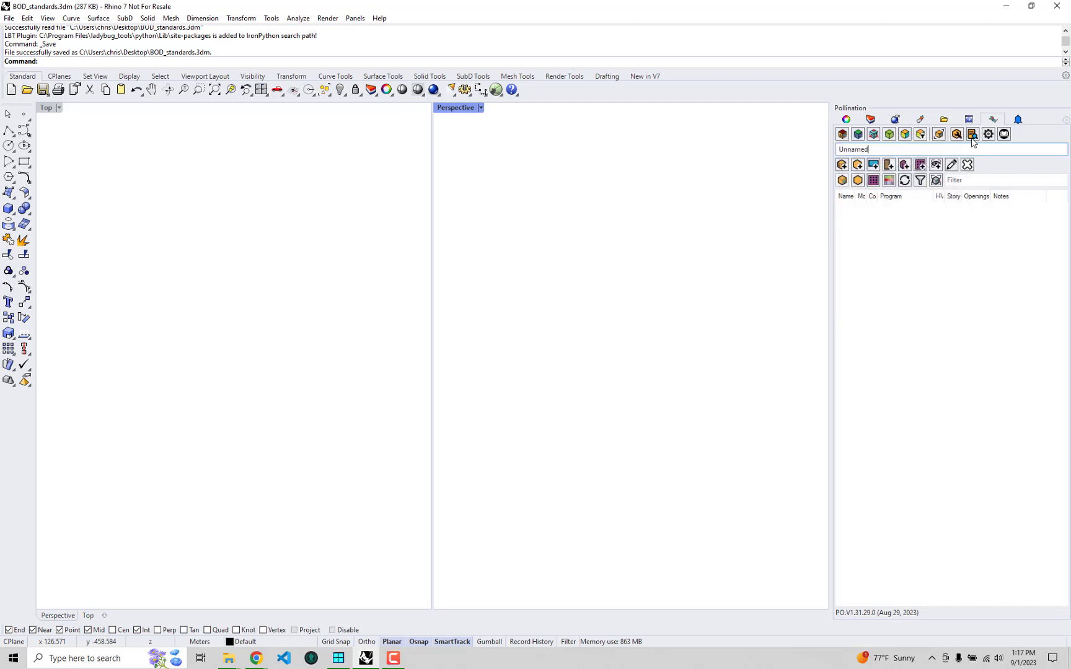
pyautogui.click(972, 135)
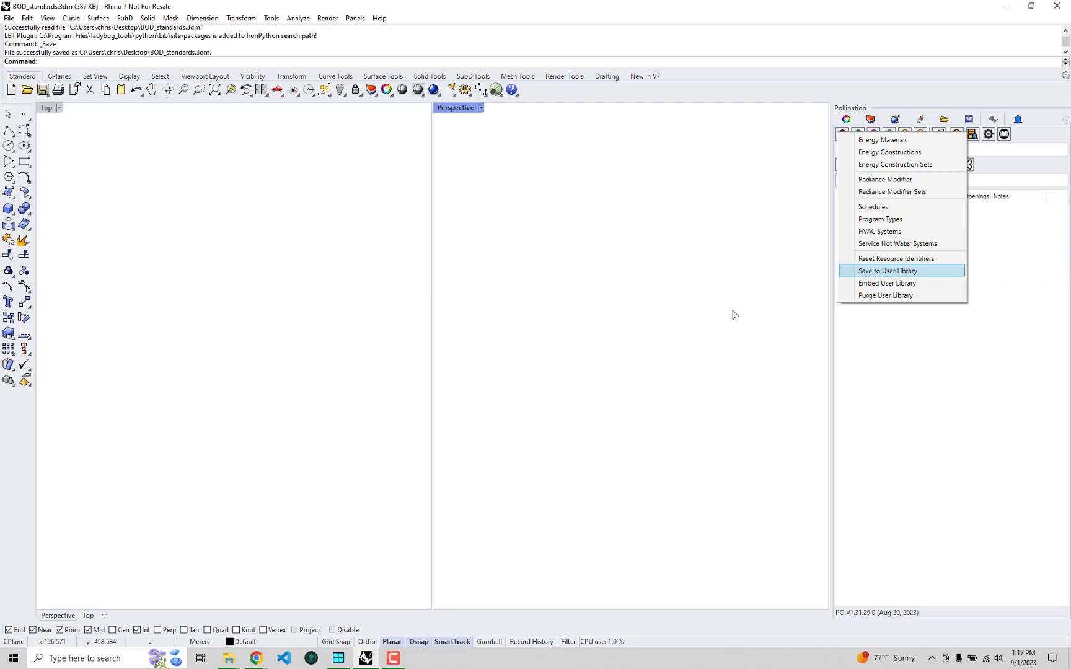
pyautogui.press('Return')
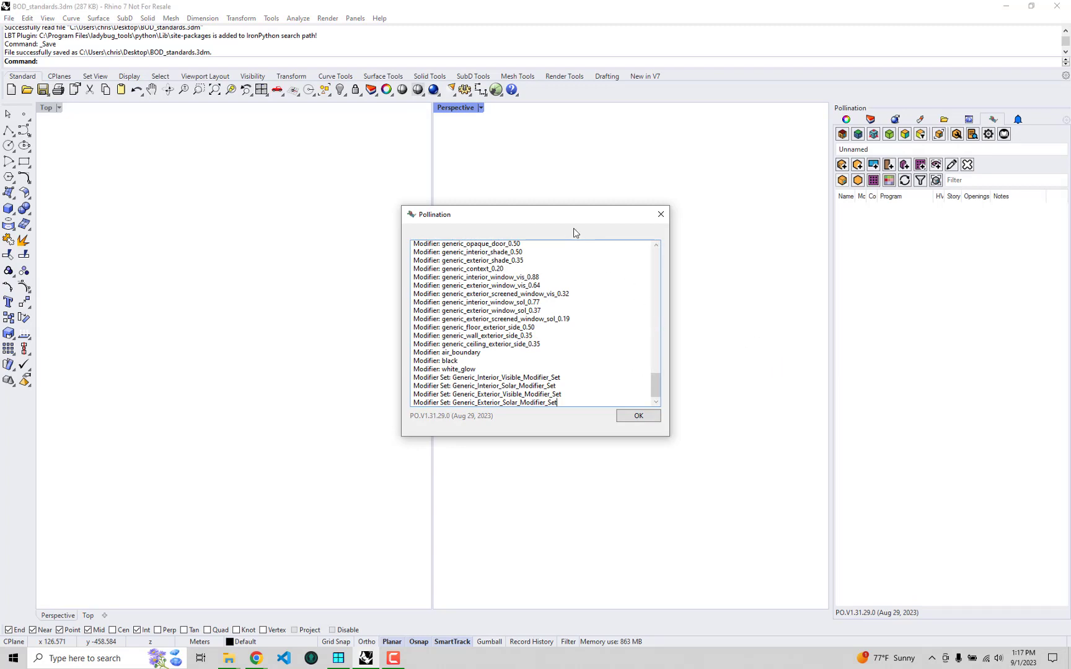
# Enlarge the save report and examine its list of schedules, programs, materials and constructions added to the standards library.
pyautogui.moveTo(574, 219); pyautogui.dragTo(476, 152)
pyautogui.moveTo(596, 385); pyautogui.dragTo(730, 524)
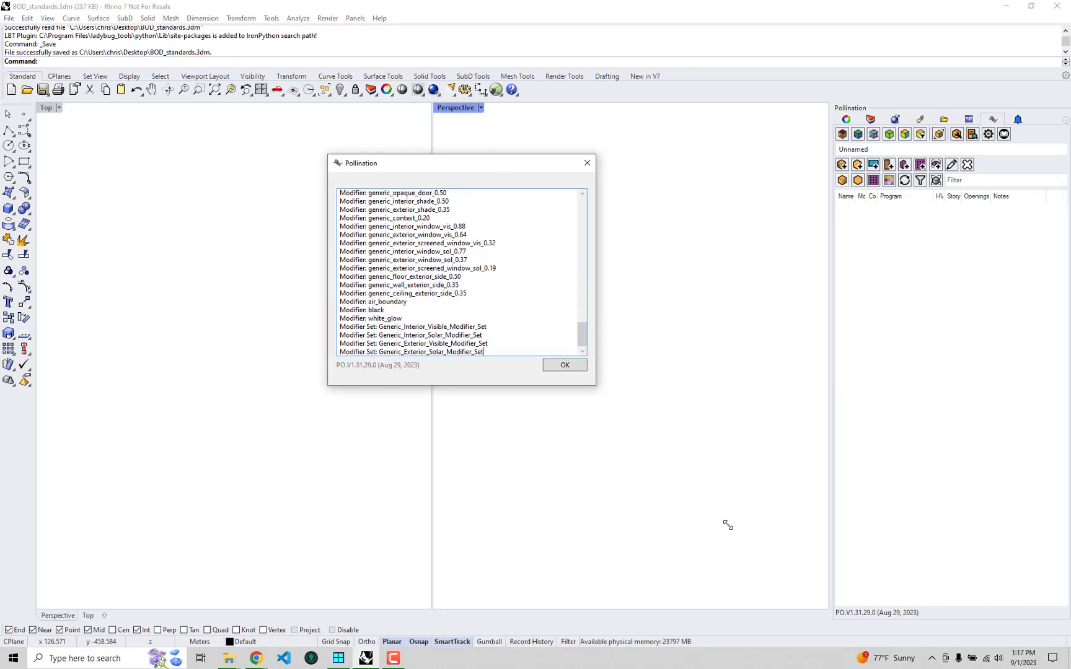
pyautogui.moveTo(719, 468); pyautogui.dragTo(712, 259)
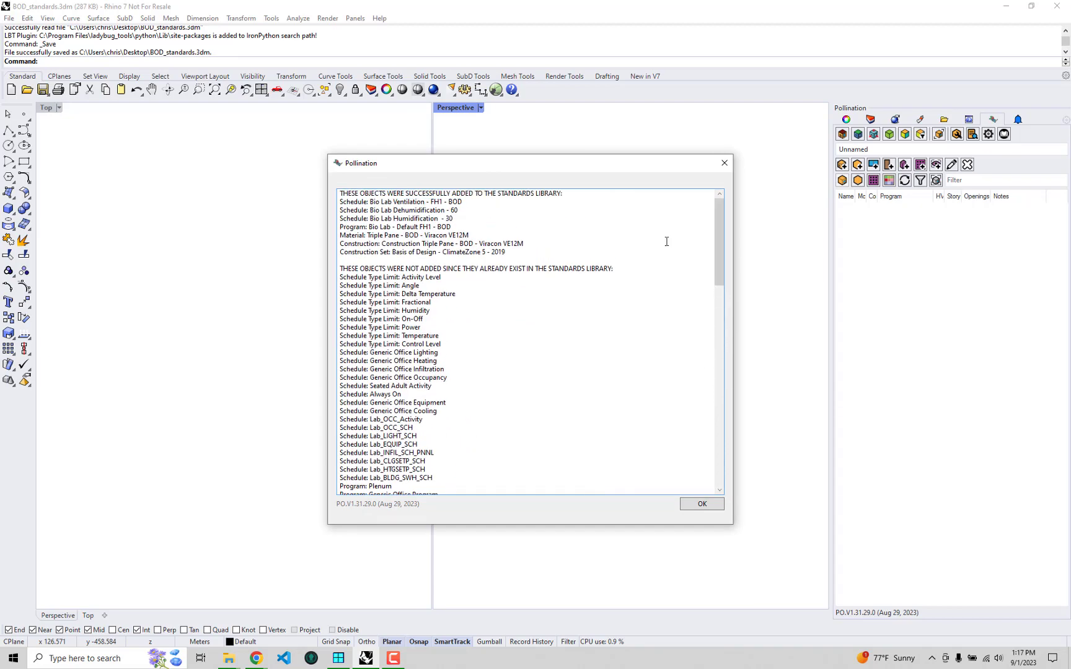
pyautogui.moveTo(507, 253); pyautogui.dragTo(334, 195)
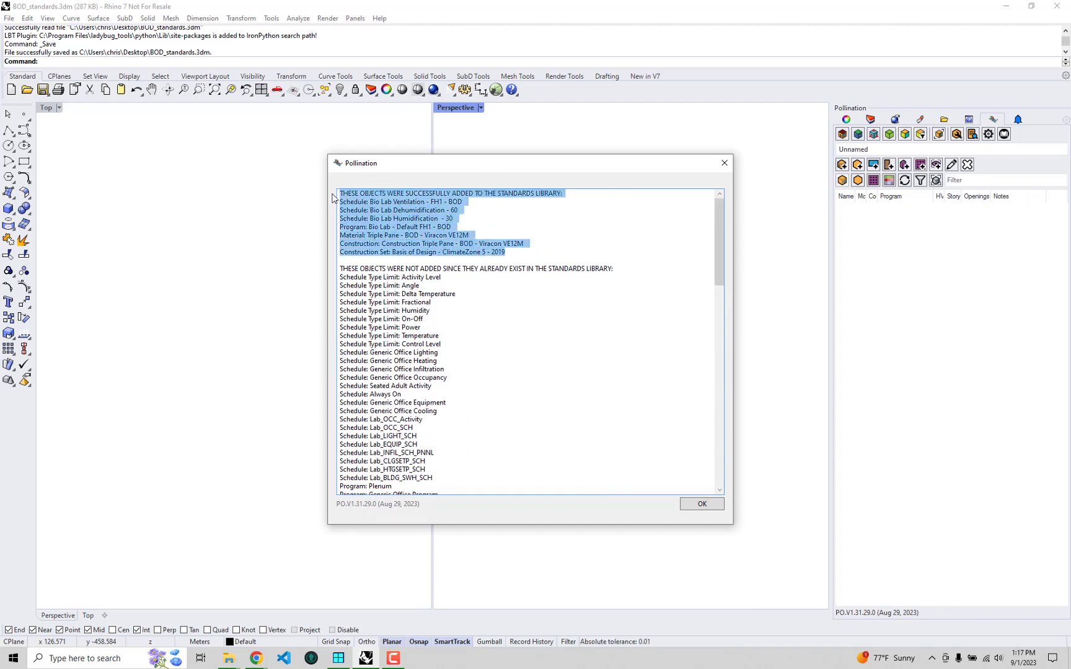
pyautogui.click(387, 202)
pyautogui.moveTo(339, 202); pyautogui.dragTo(440, 219)
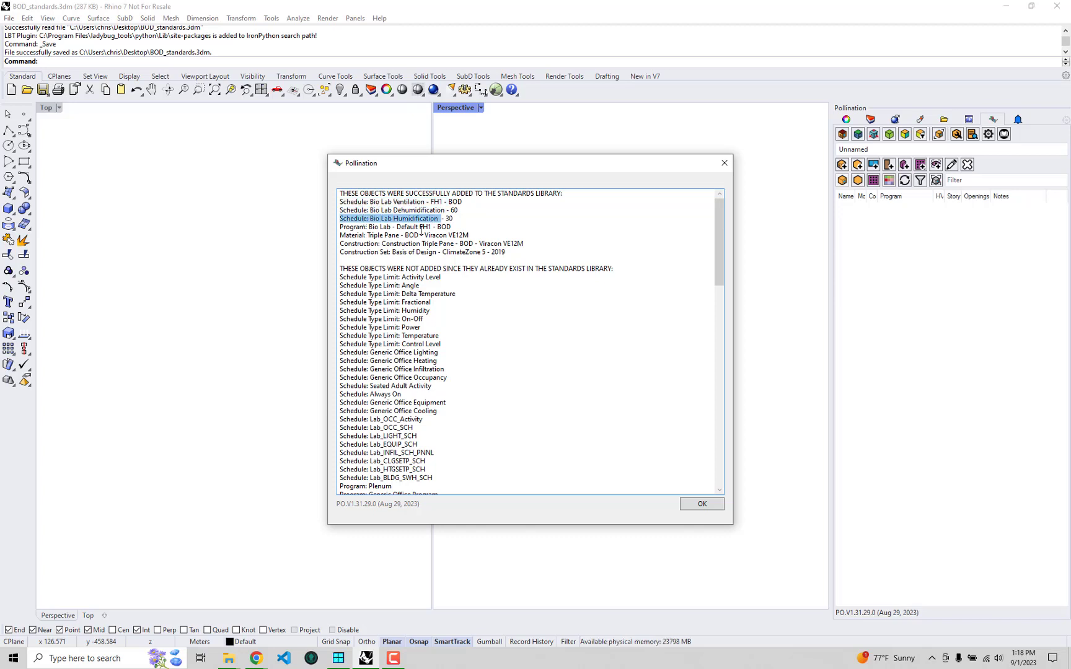
pyautogui.moveTo(339, 227); pyautogui.dragTo(419, 227)
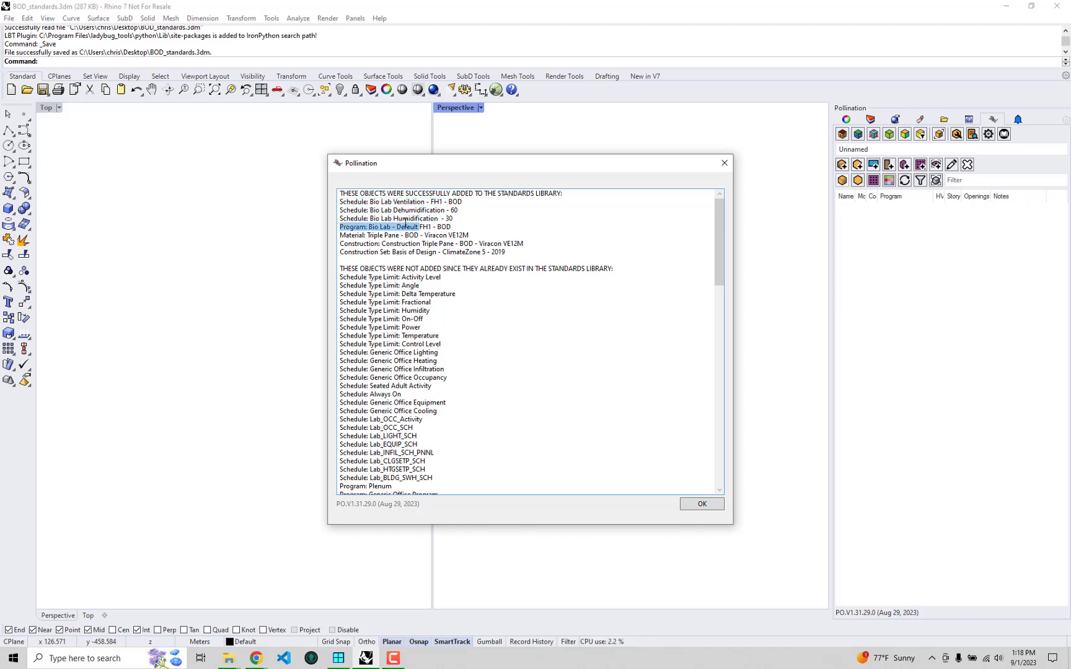
pyautogui.moveTo(340, 236); pyautogui.dragTo(471, 235)
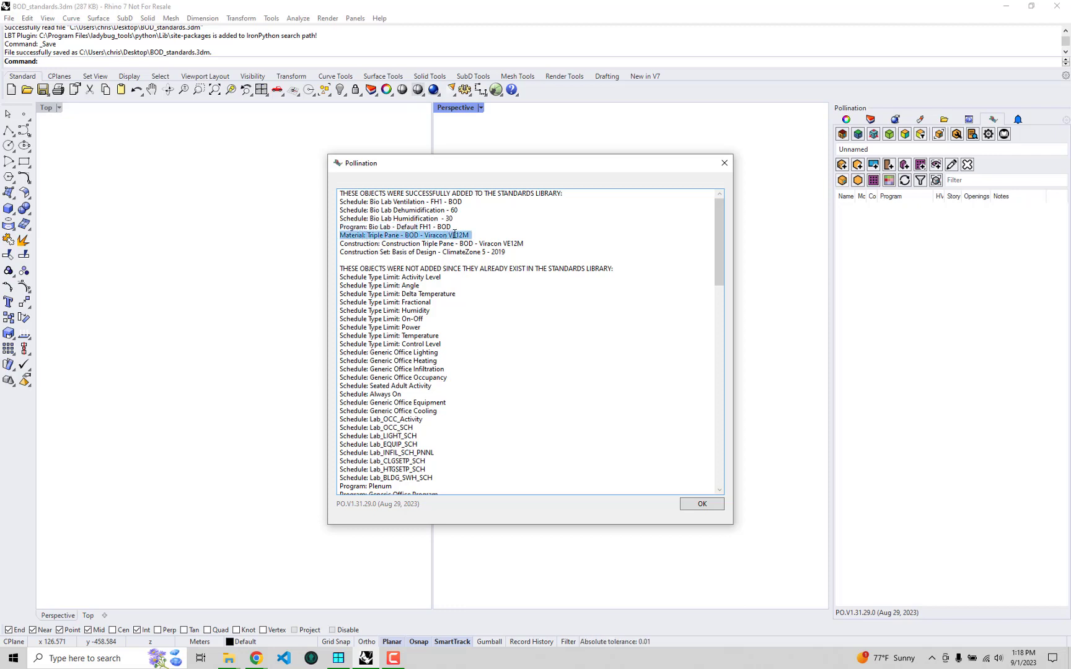
pyautogui.moveTo(339, 244); pyautogui.dragTo(483, 254)
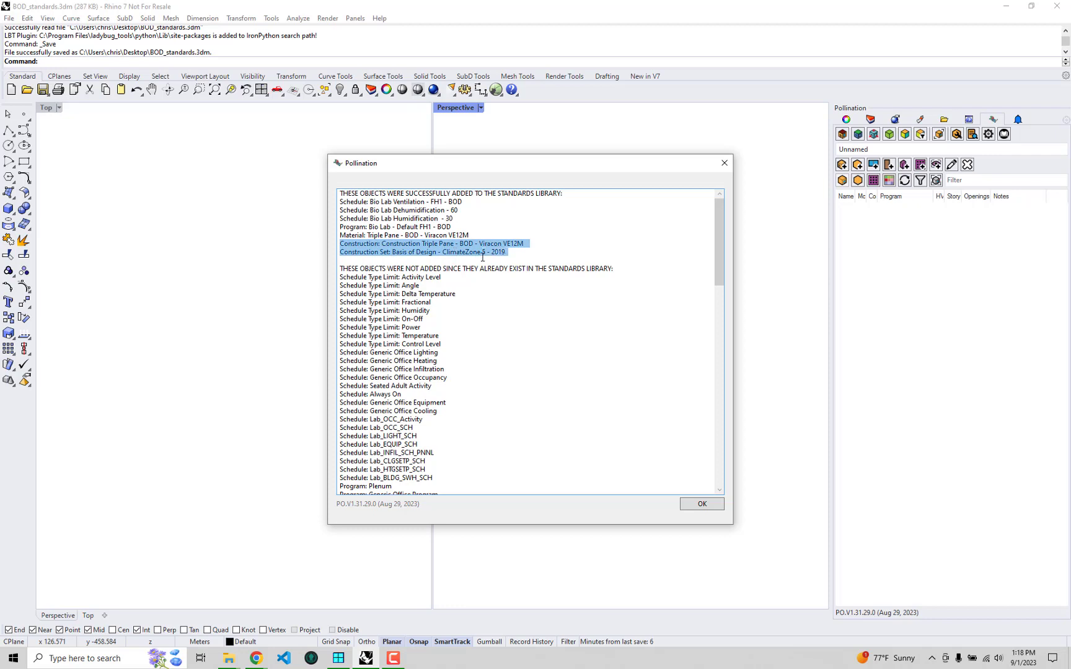
pyautogui.click(485, 244)
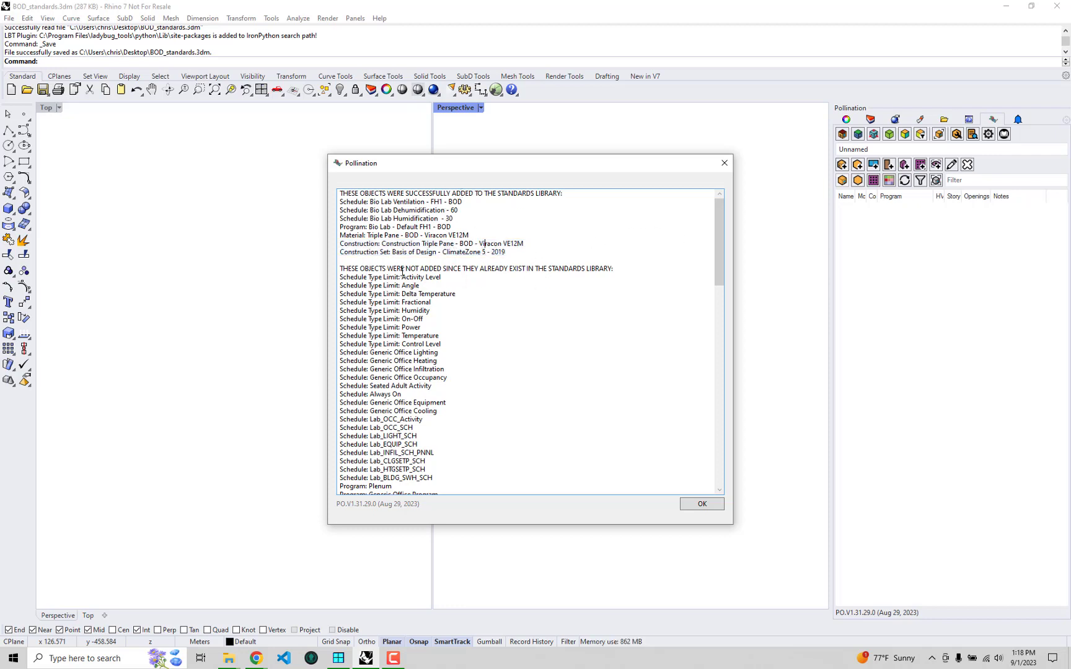
# Examine the save report's lists of objects and modifiers that were not added to the standards library.
pyautogui.moveTo(362, 268); pyautogui.dragTo(527, 388)
pyautogui.scroll(-2, 526, 386)
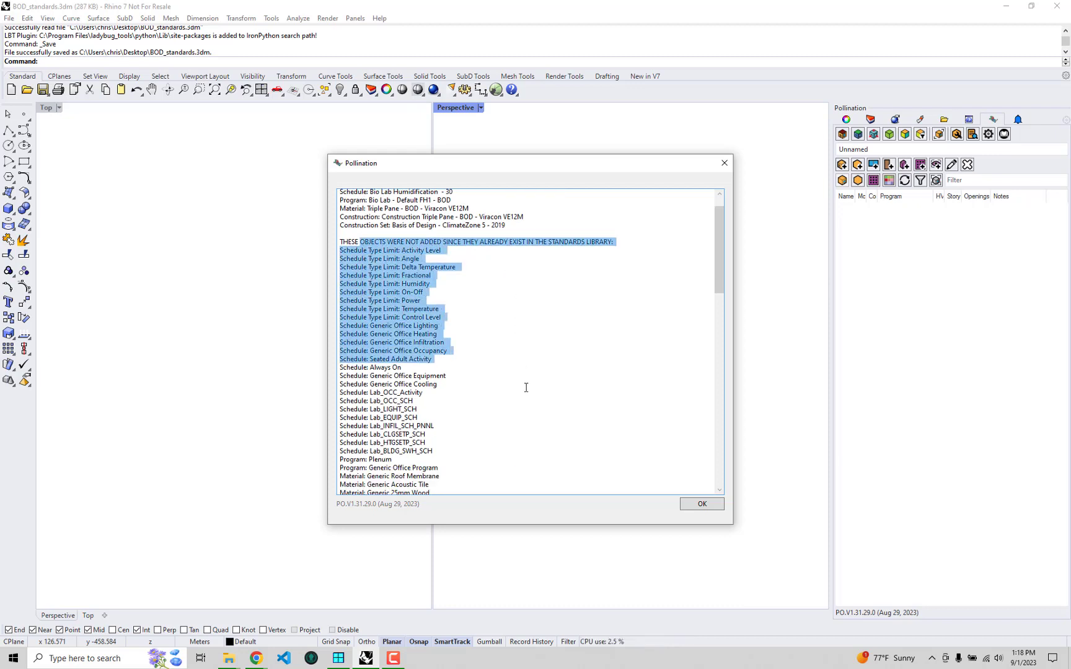
pyautogui.scroll(2, 526, 385)
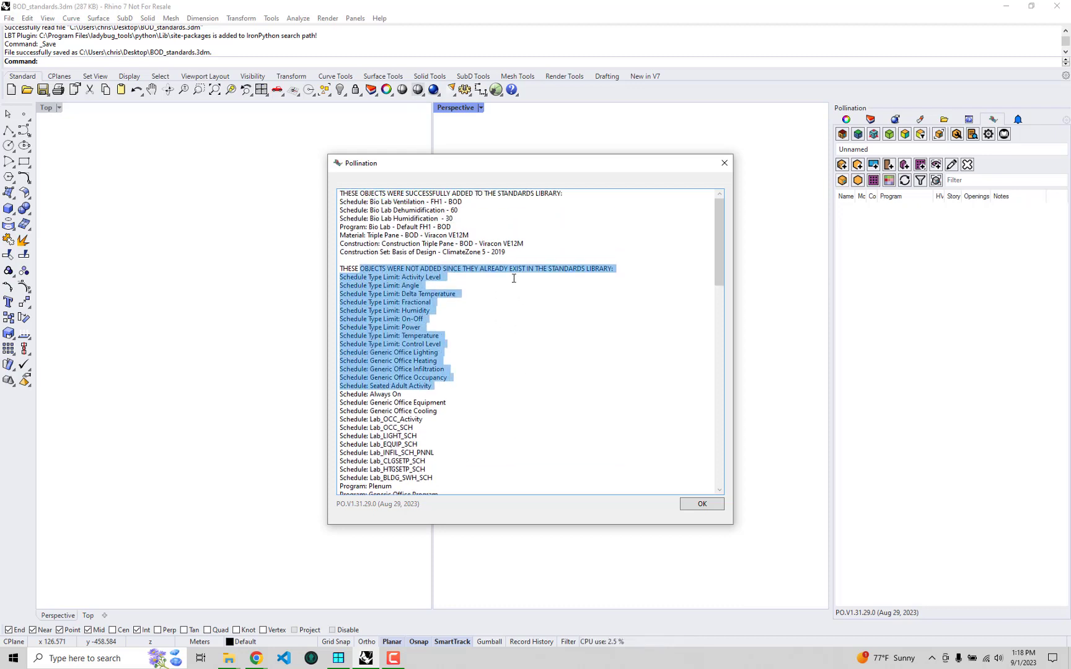
pyautogui.click(407, 284)
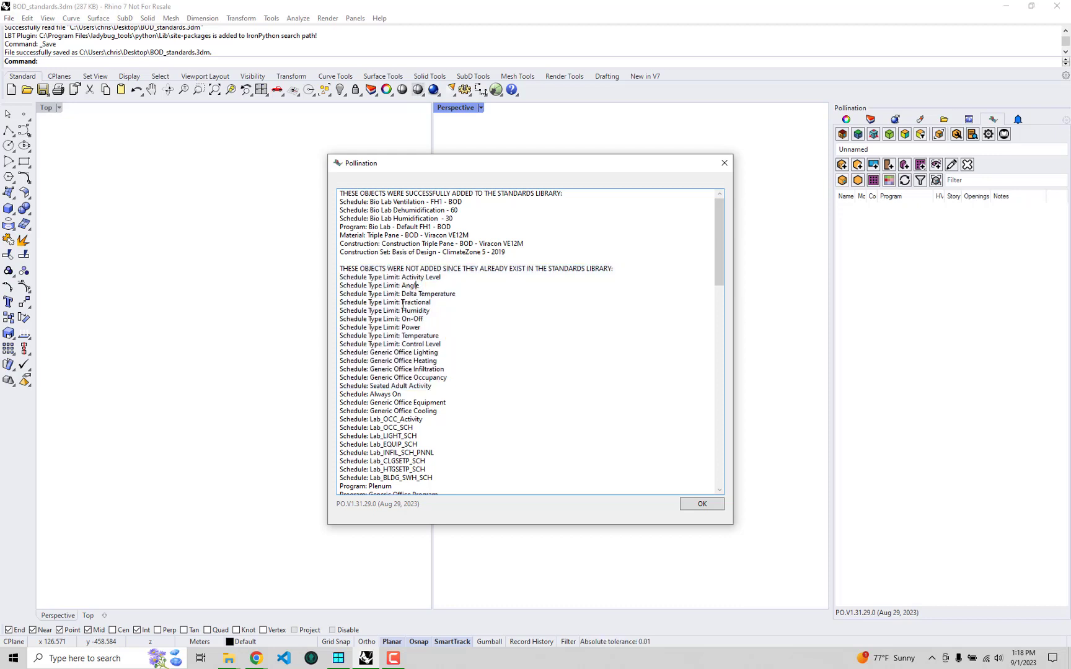
pyautogui.scroll(-2, 403, 301)
pyautogui.moveTo(361, 227); pyautogui.dragTo(409, 330)
pyautogui.click(387, 400)
pyautogui.scroll(-14, 387, 399)
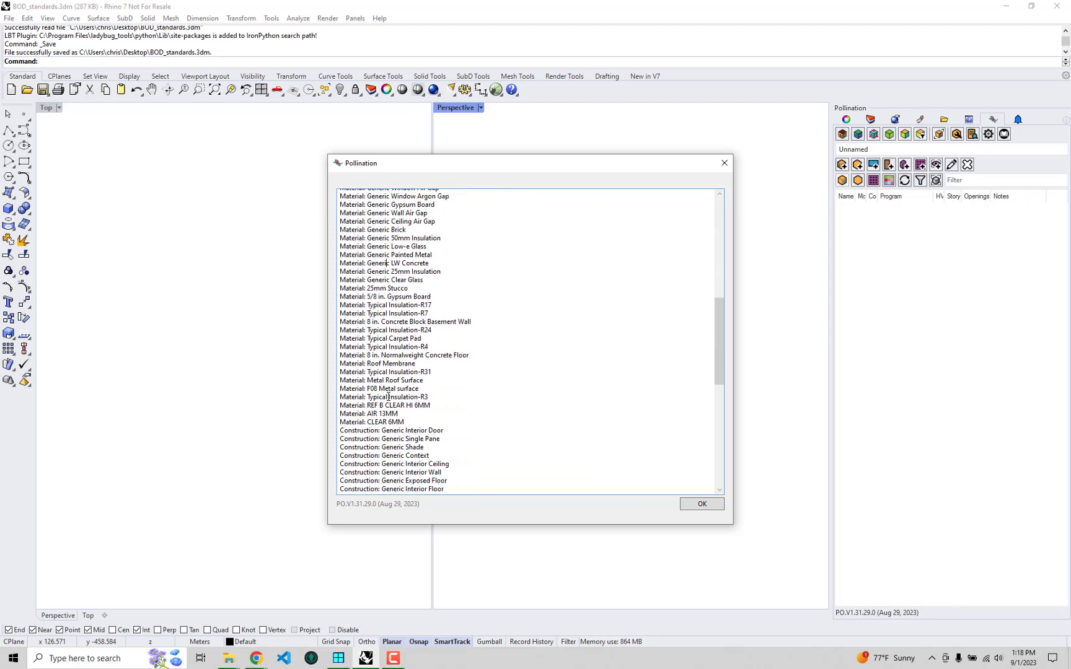
pyautogui.scroll(-5, 390, 390)
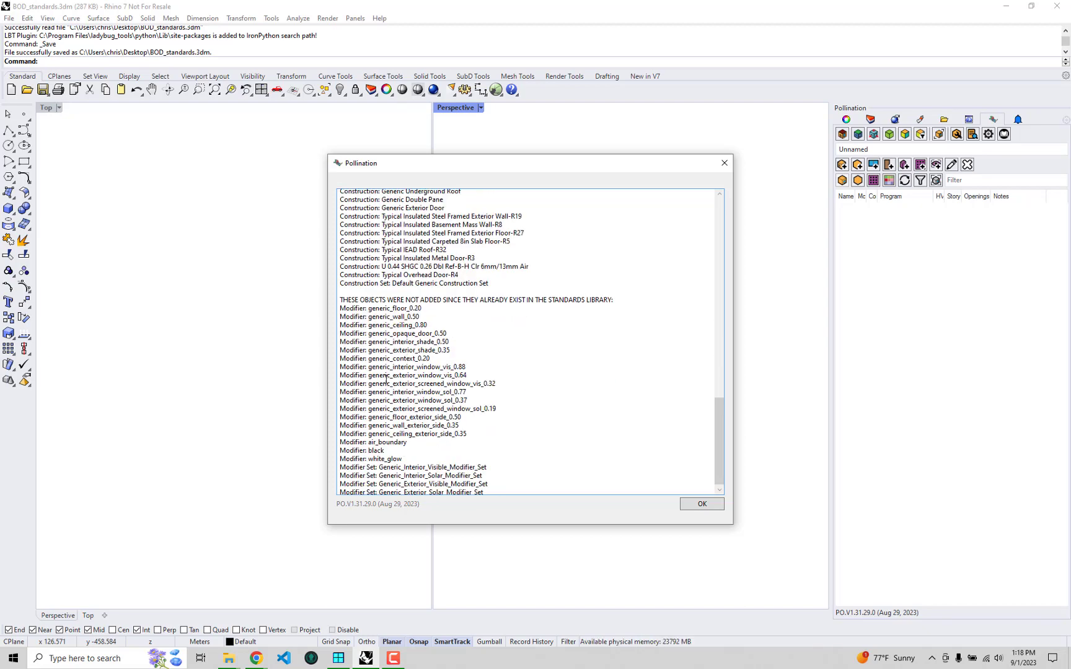
pyautogui.scroll(18, 411, 329)
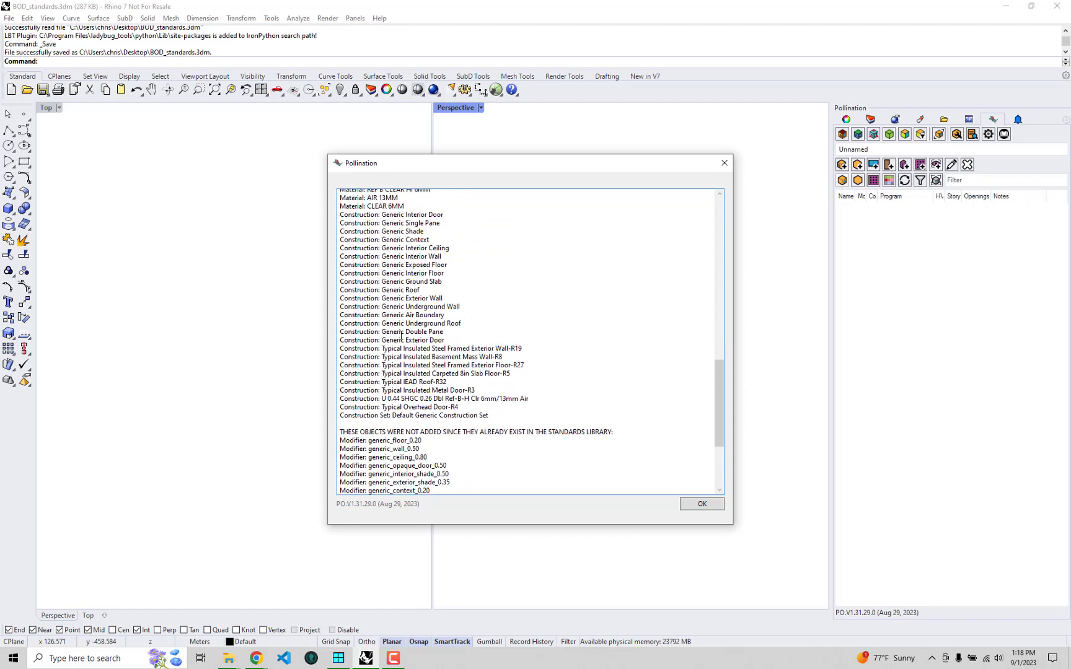
pyautogui.scroll(4, 411, 329)
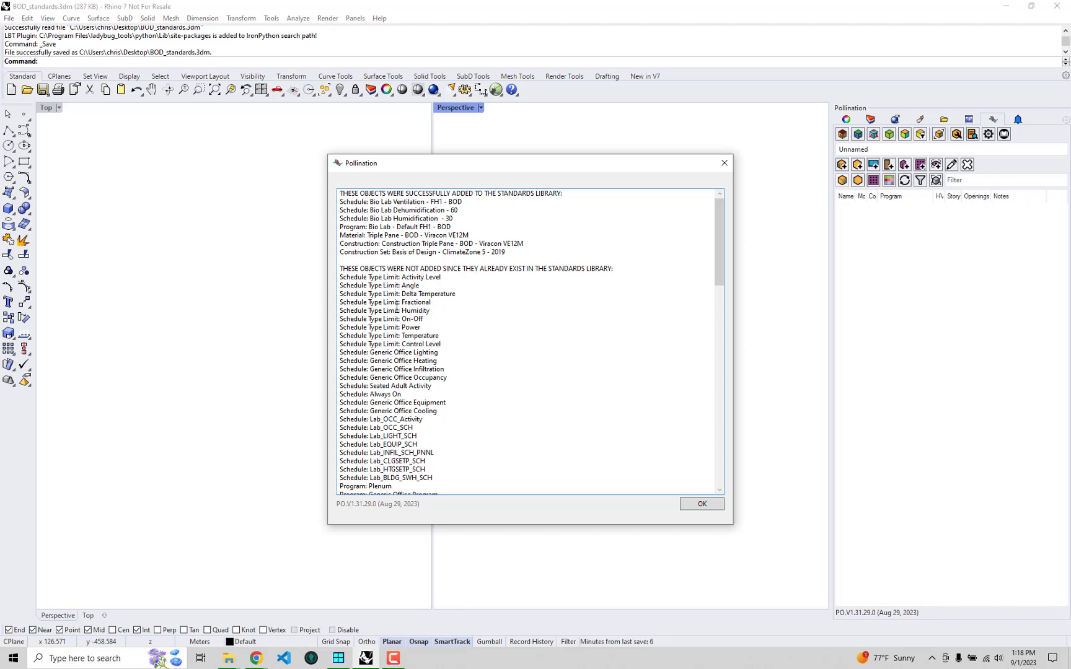
pyautogui.moveTo(398, 307); pyautogui.dragTo(410, 428)
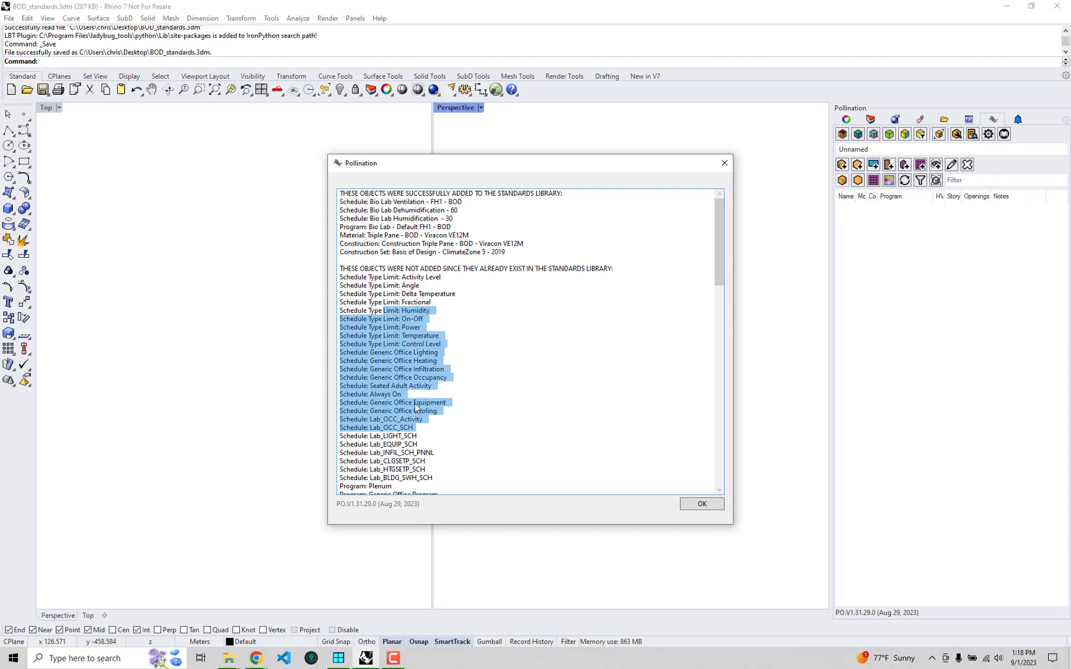
pyautogui.click(463, 286)
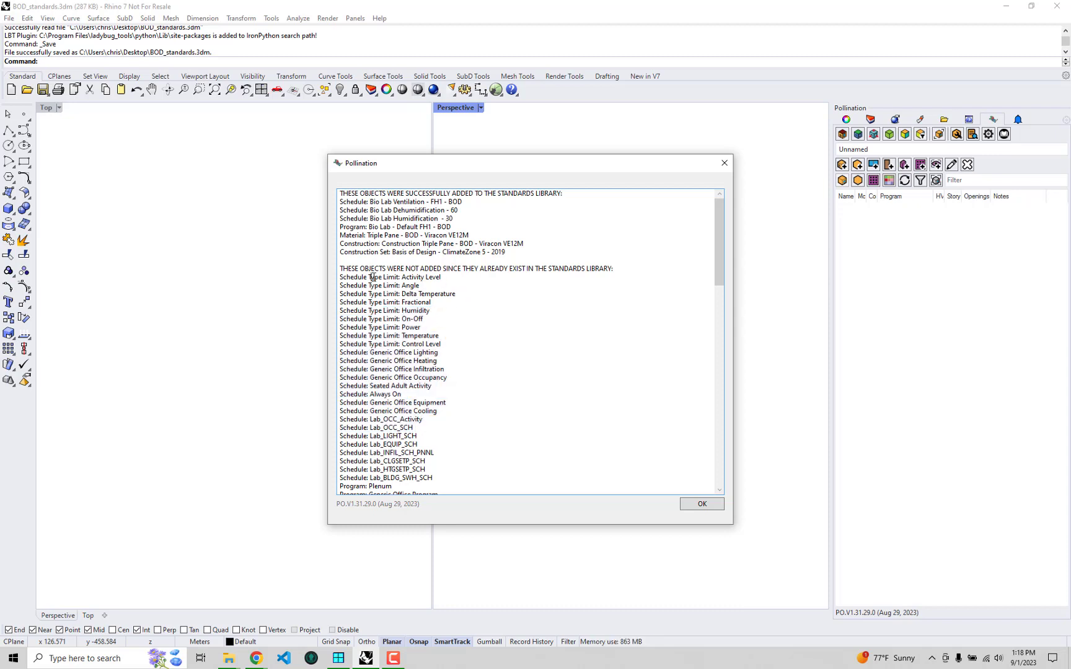
pyautogui.moveTo(373, 276); pyautogui.dragTo(461, 398)
pyautogui.click(593, 326)
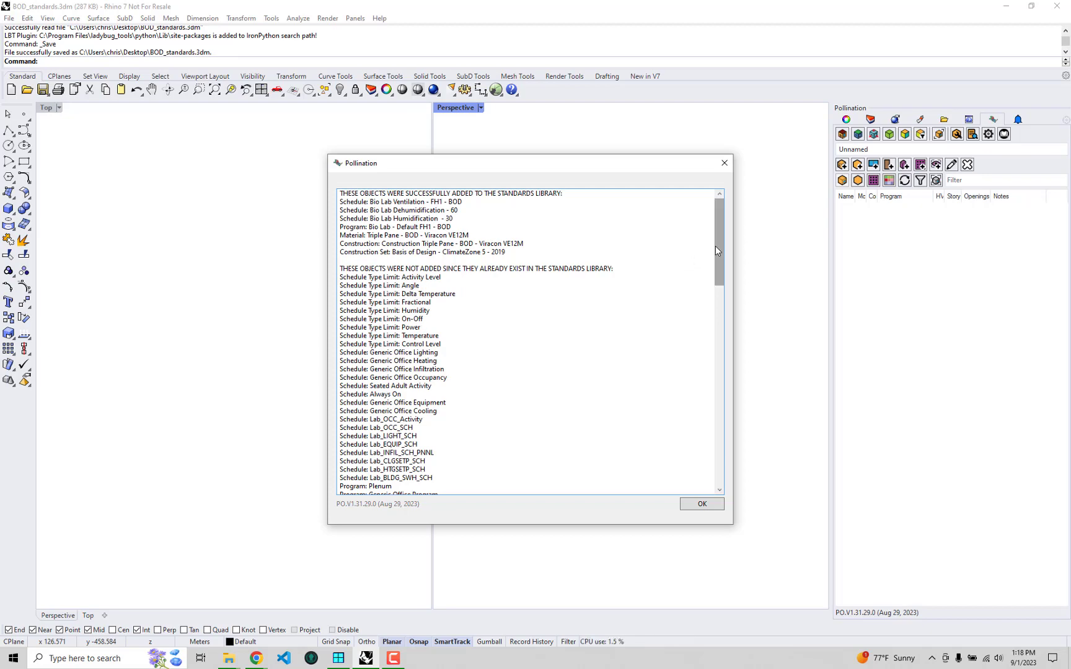
pyautogui.moveTo(715, 250); pyautogui.dragTo(712, 218)
pyautogui.moveTo(360, 268); pyautogui.dragTo(455, 290)
pyautogui.click(468, 206)
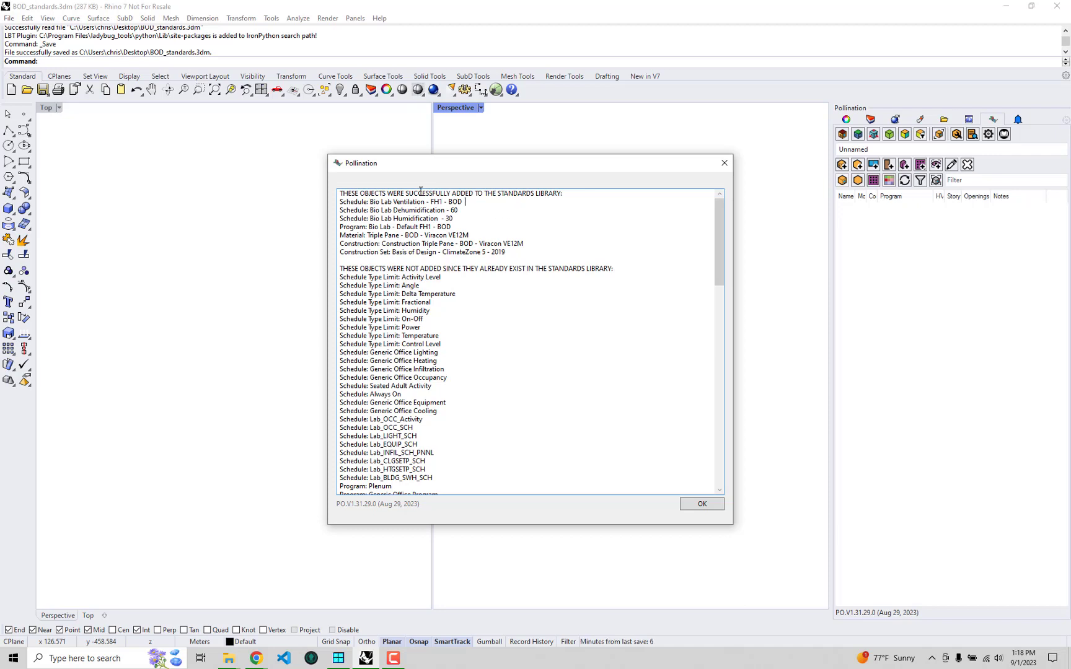
# Review the save report's lists of objects added to the standards library and objects skipped as already existing, and close the report.
pyautogui.moveTo(350, 195); pyautogui.dragTo(452, 238)
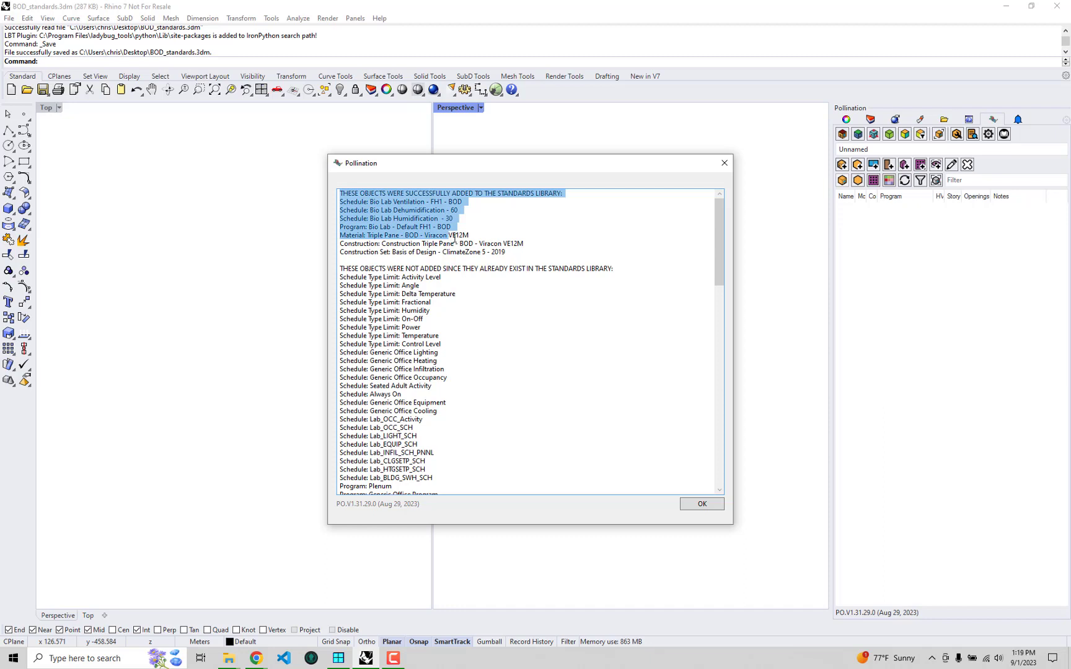
pyautogui.click(456, 236)
pyautogui.click(529, 259)
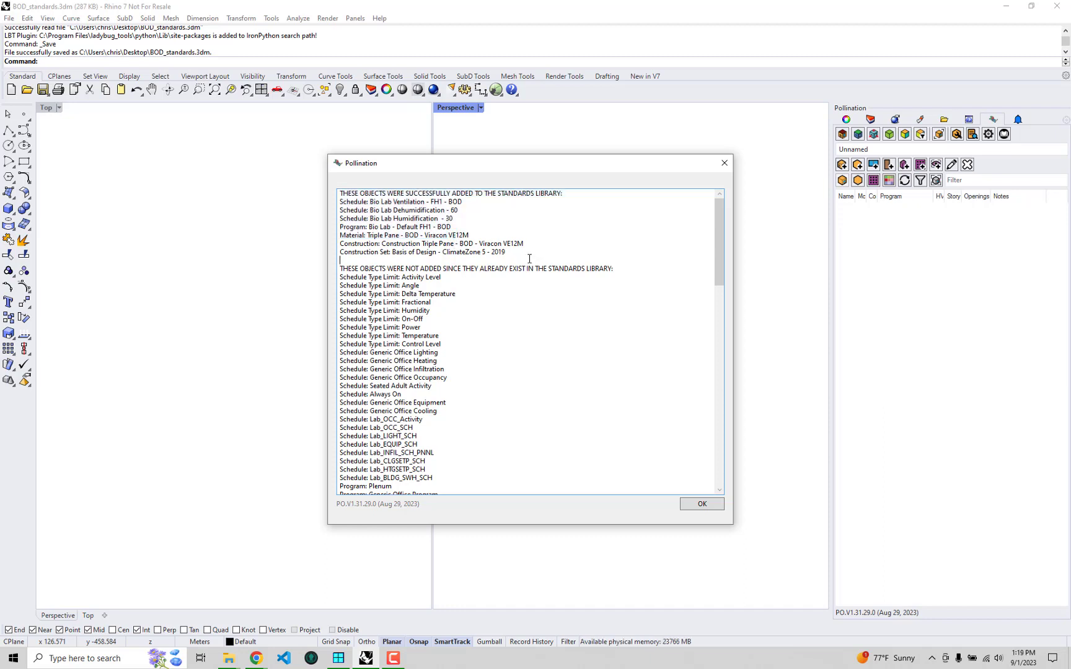
pyautogui.moveTo(499, 251); pyautogui.dragTo(304, 183)
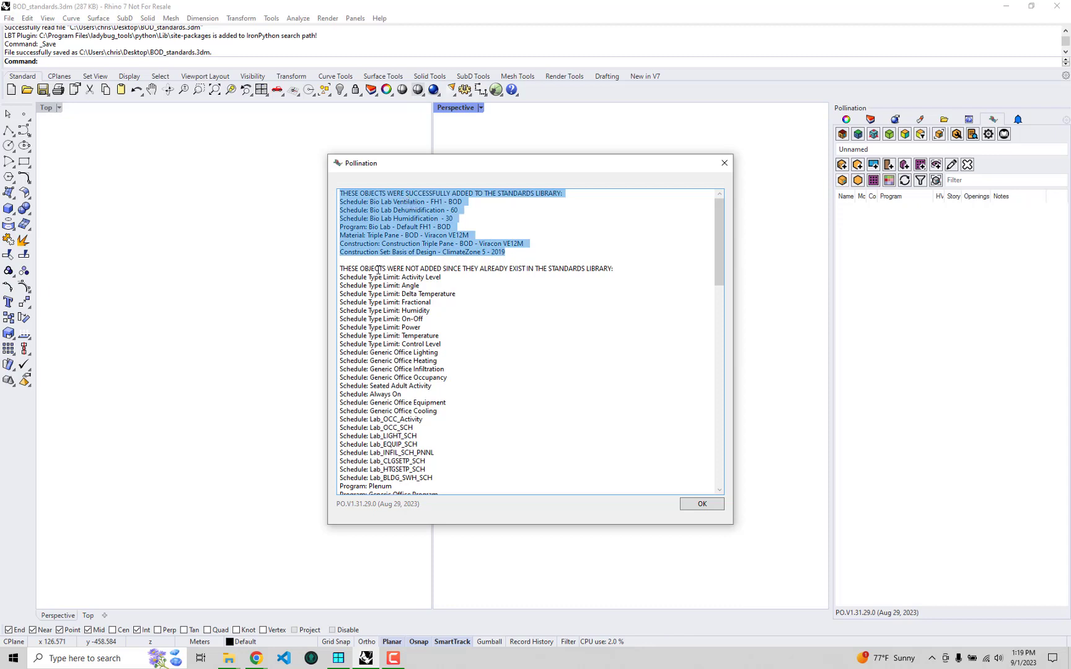
pyautogui.moveTo(378, 271); pyautogui.dragTo(457, 364)
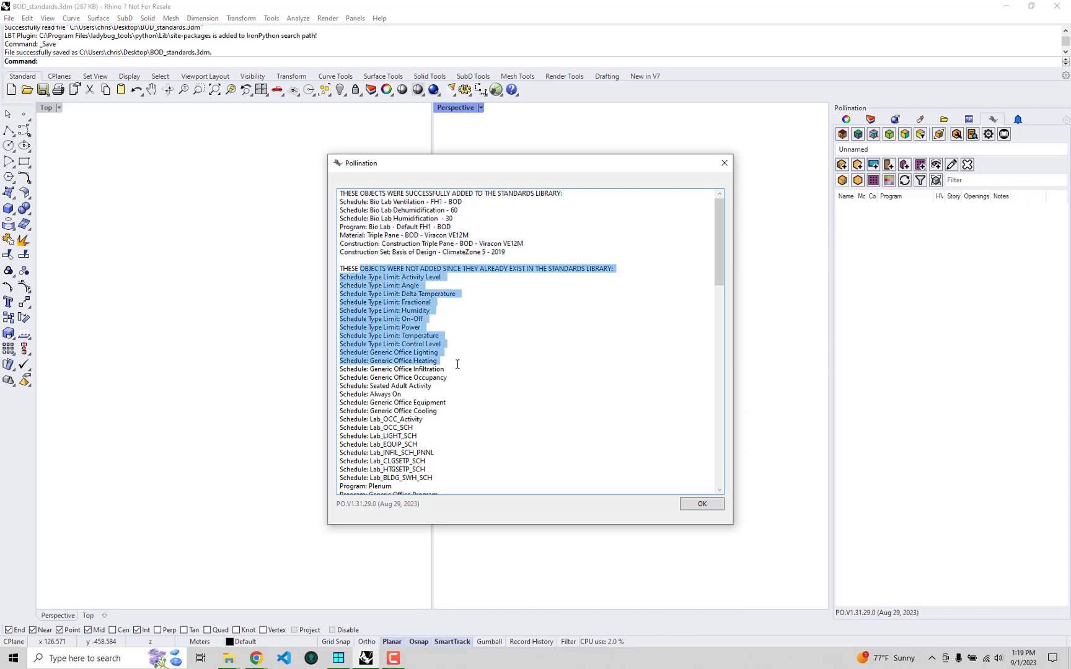
pyautogui.click(550, 353)
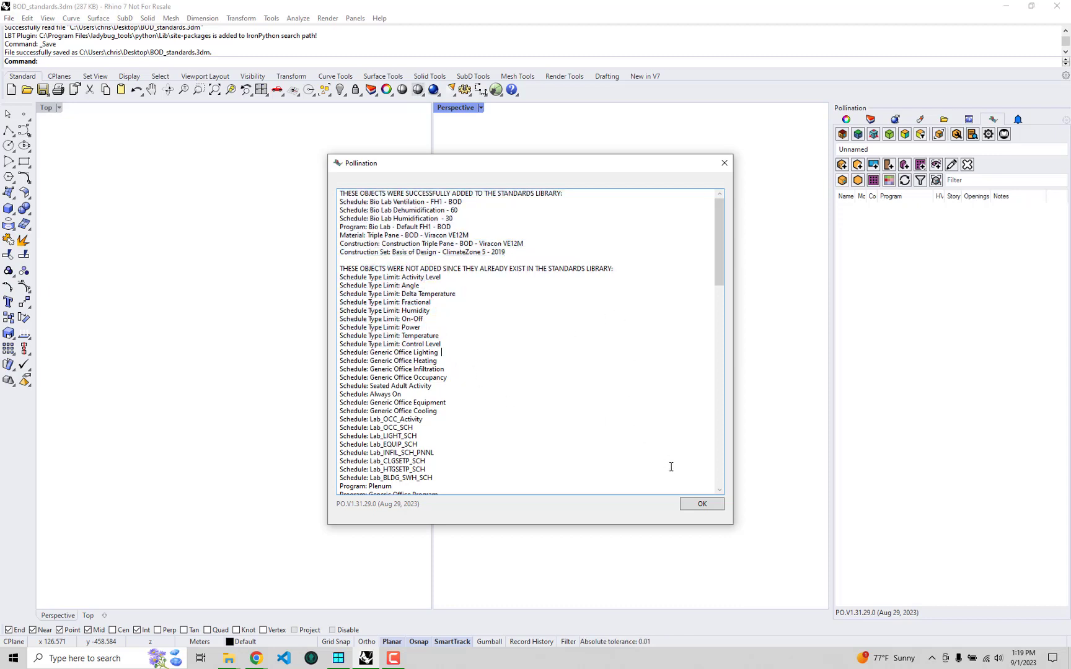
pyautogui.click(704, 505)
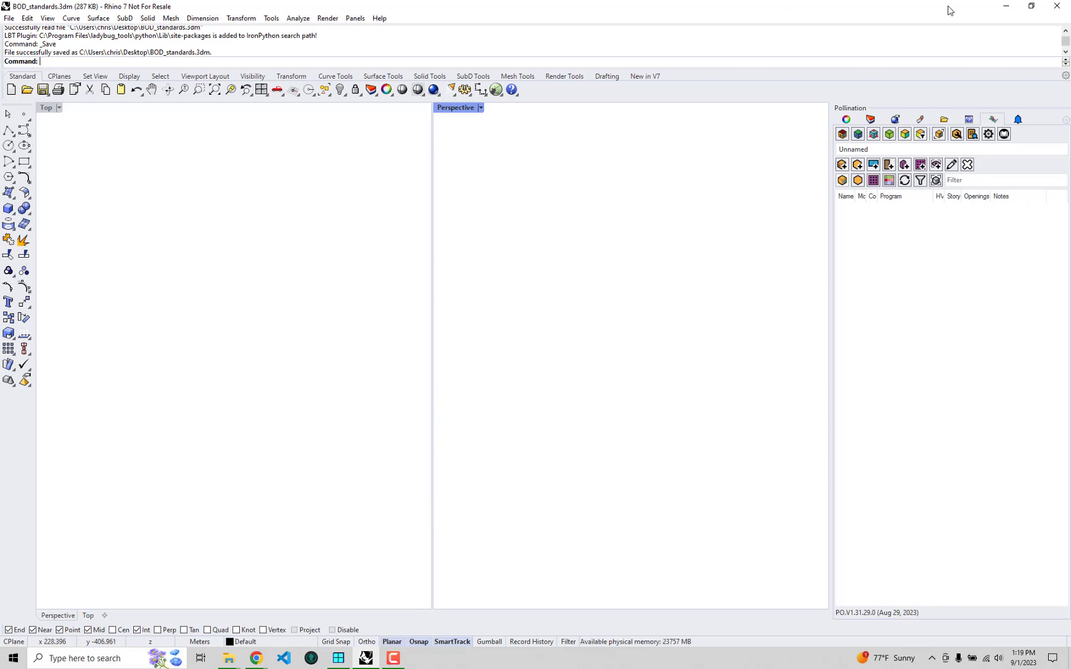
# Close Rhino with BOD_standards.3dm, clear the WINDOW program from the desktop, and start a fresh Rhino session.
pyautogui.click(1057, 6)
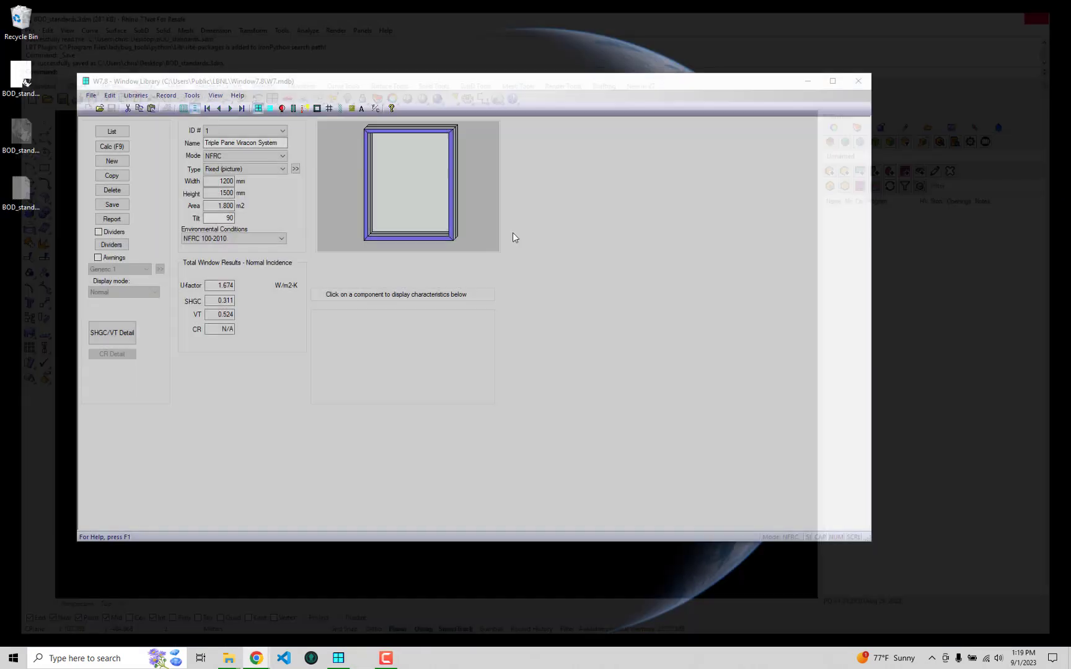
pyautogui.click(817, 82)
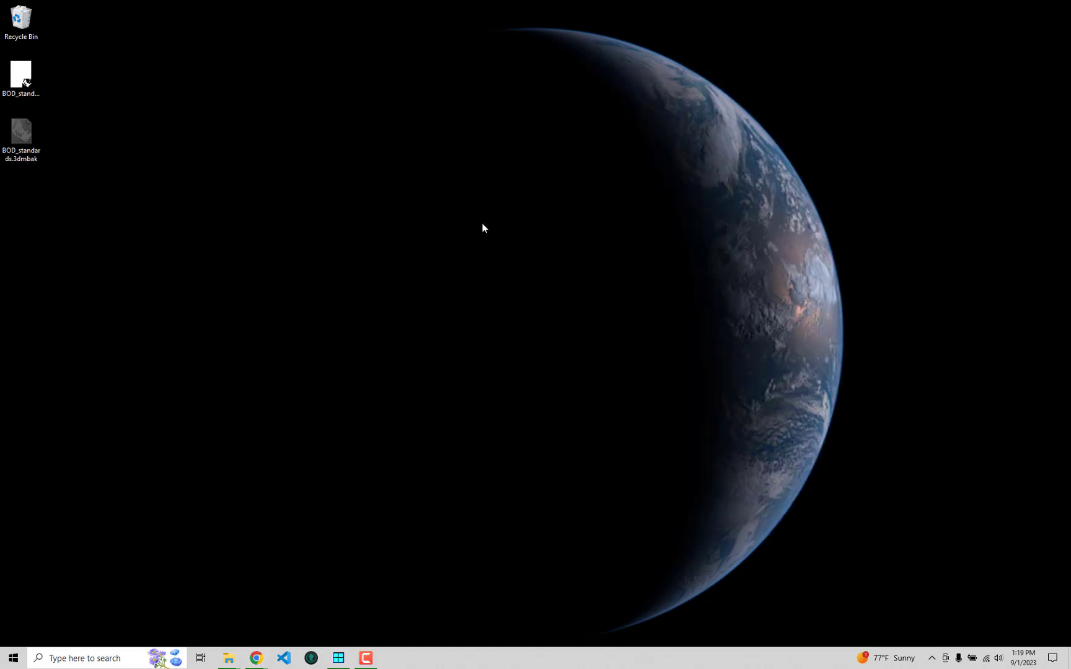
pyautogui.click(13, 658)
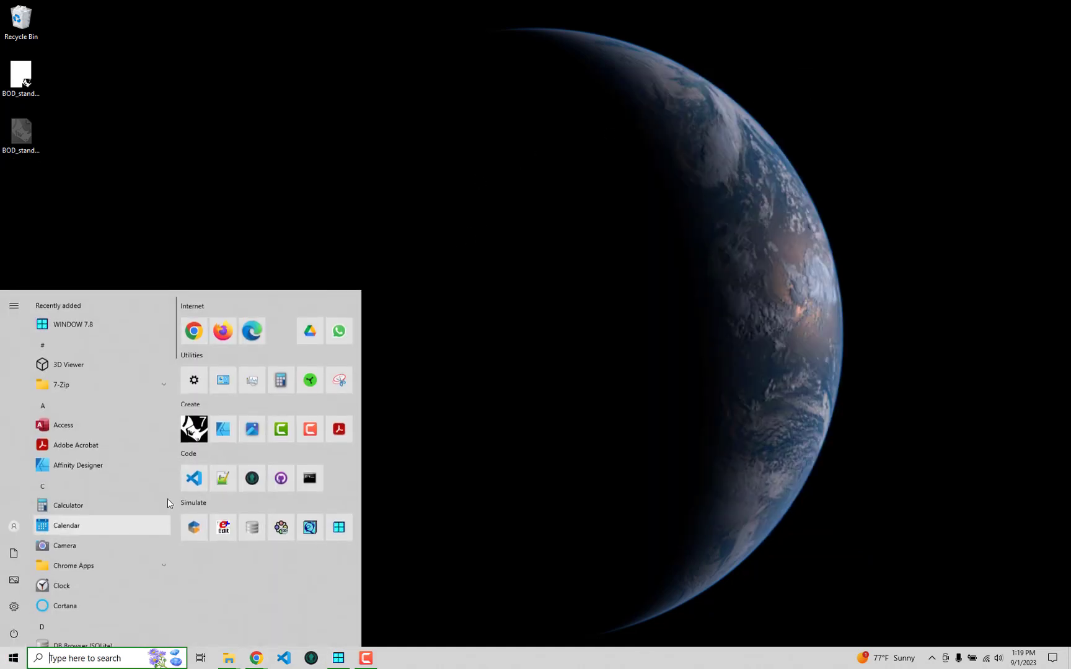
pyautogui.click(197, 428)
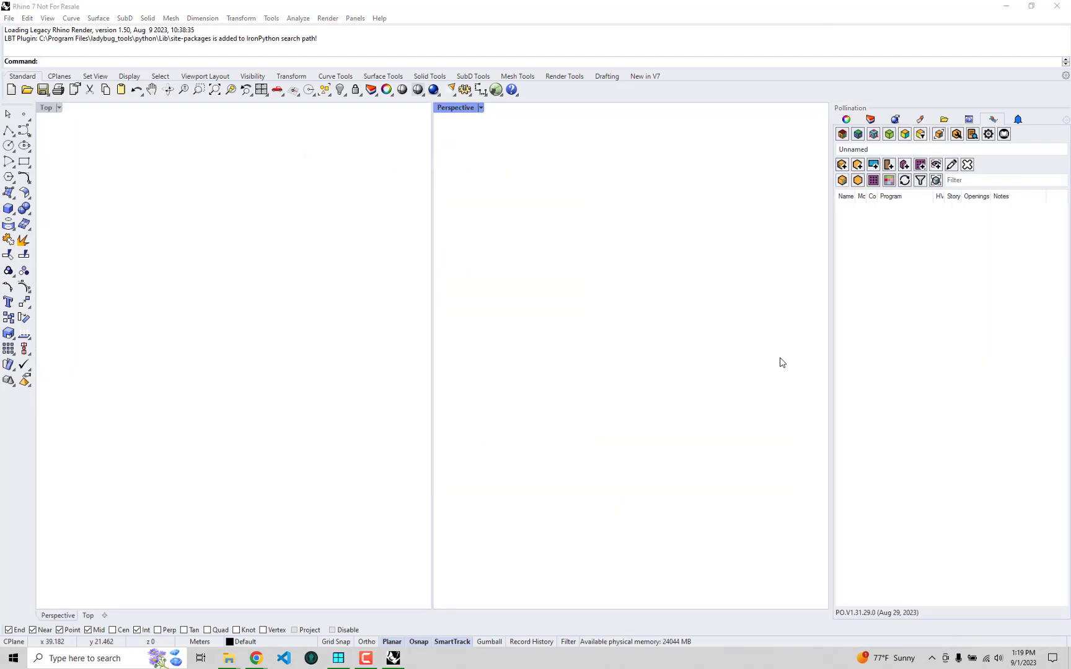
# Check the program types in an enlarged manager, comparing the LBT and DoE NREL entries with Bio Lab - Default FH1 - BOD, and close it.
pyautogui.click(972, 134)
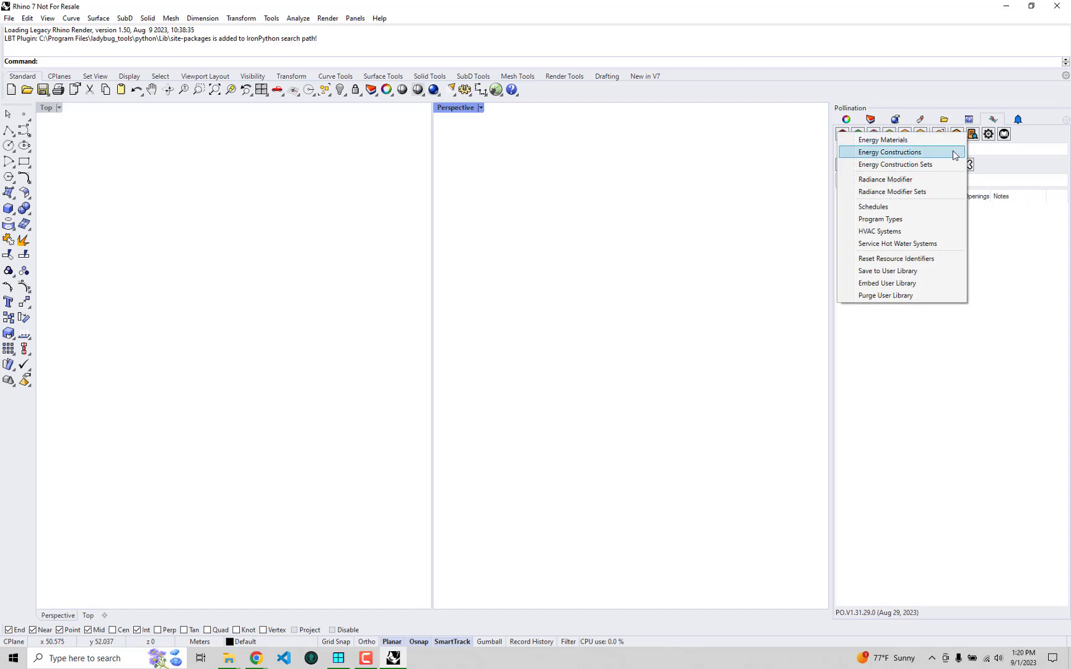
pyautogui.click(902, 220)
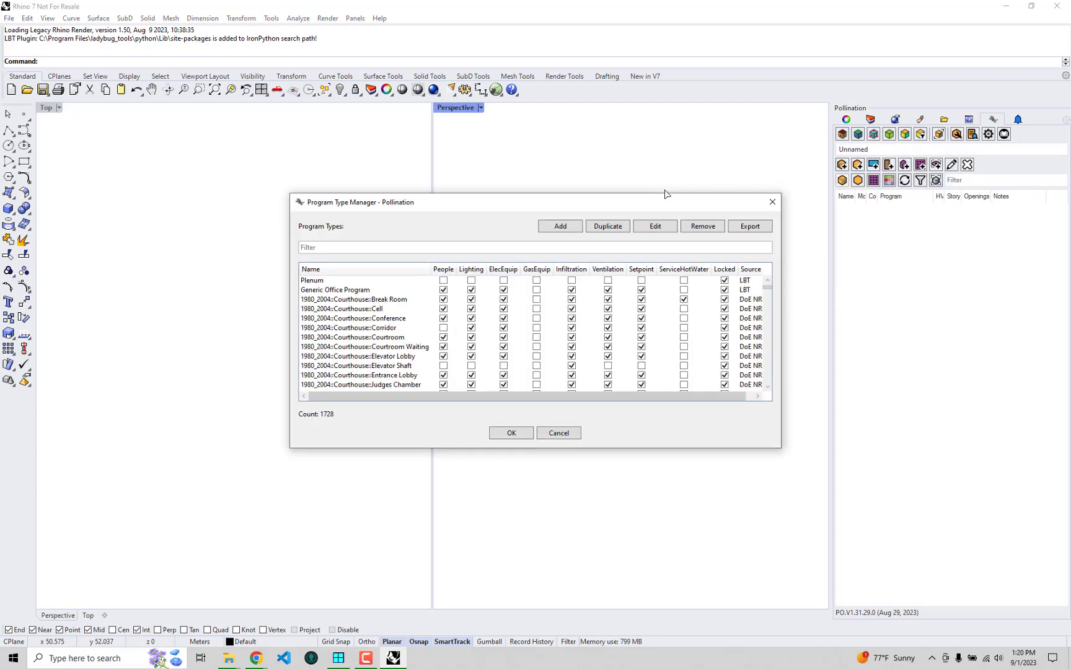
pyautogui.moveTo(521, 201); pyautogui.dragTo(472, 165)
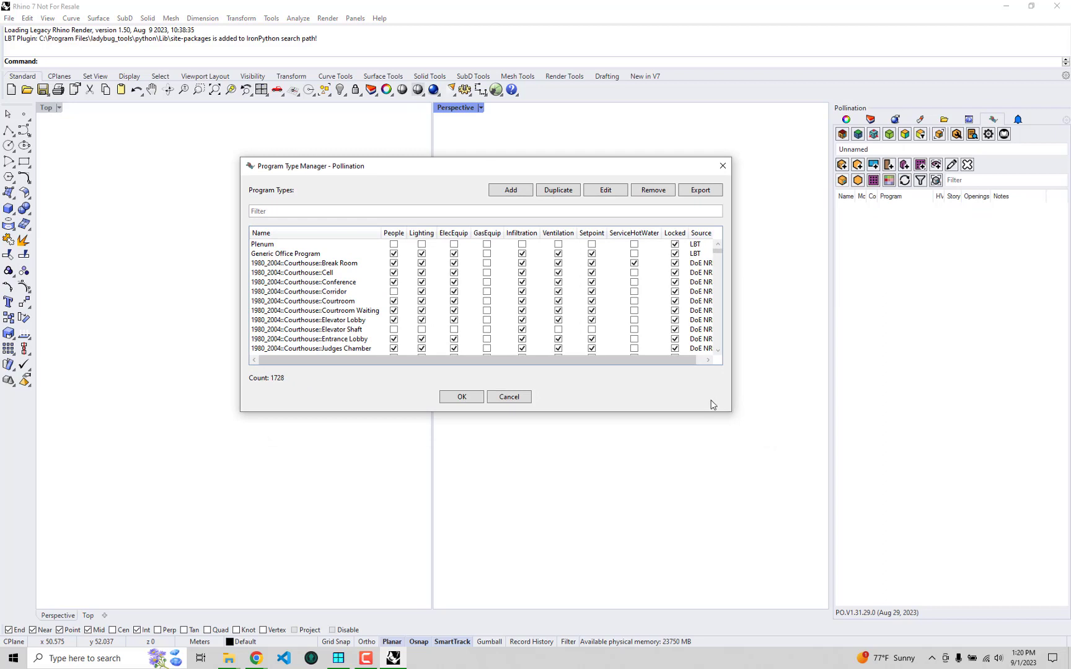
pyautogui.moveTo(728, 414); pyautogui.dragTo(838, 507)
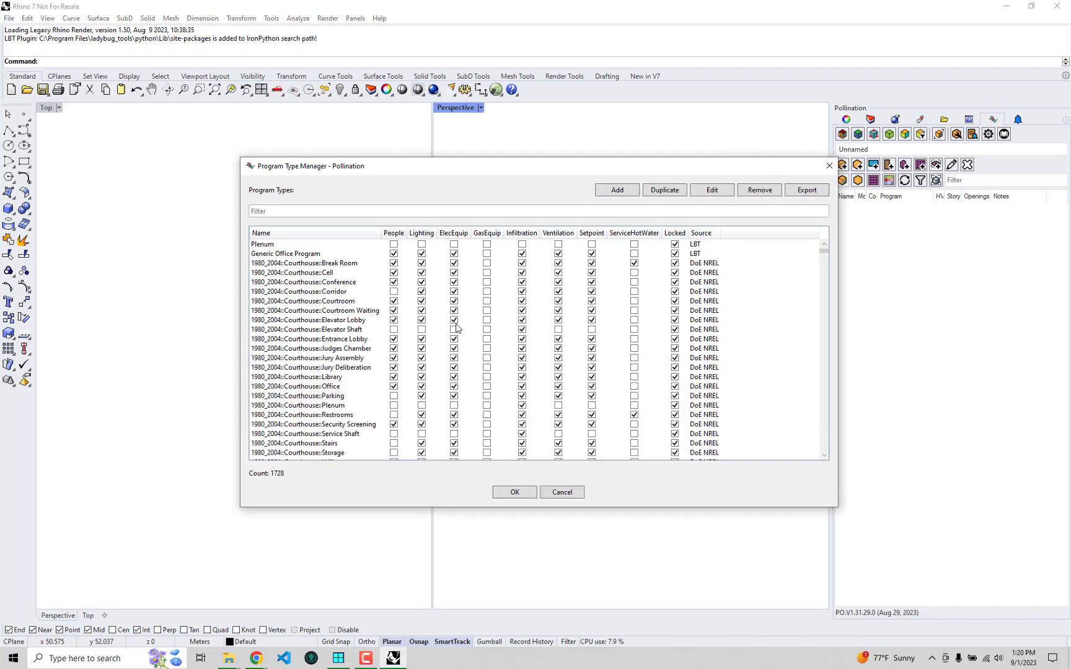
pyautogui.click(257, 245)
pyautogui.click(302, 255)
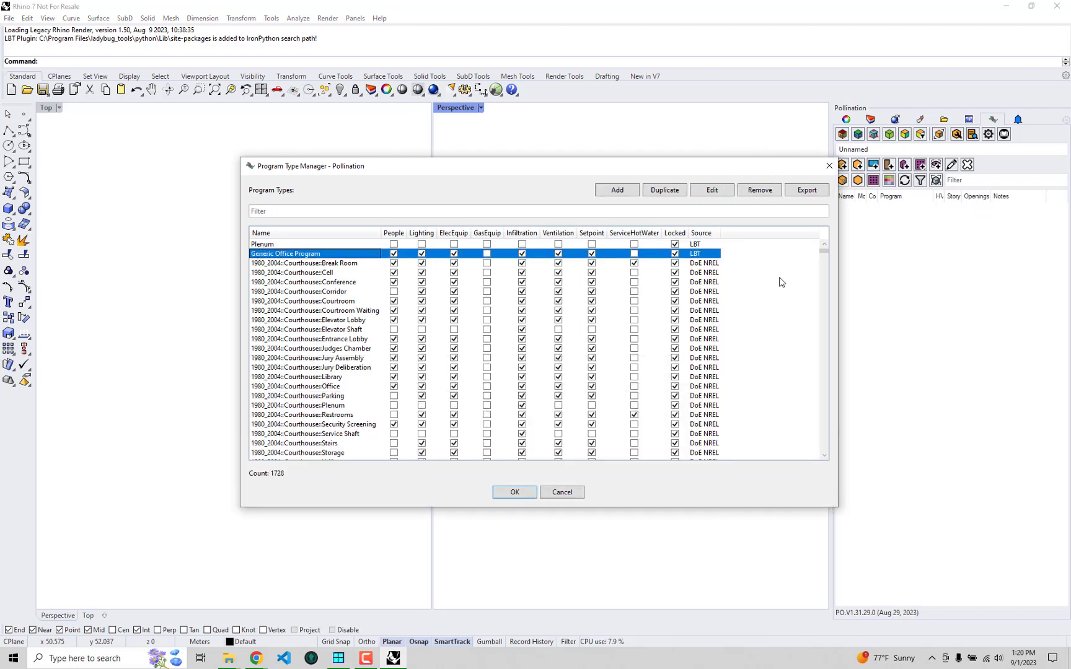
pyautogui.click(702, 264)
pyautogui.moveTo(824, 251); pyautogui.dragTo(818, 466)
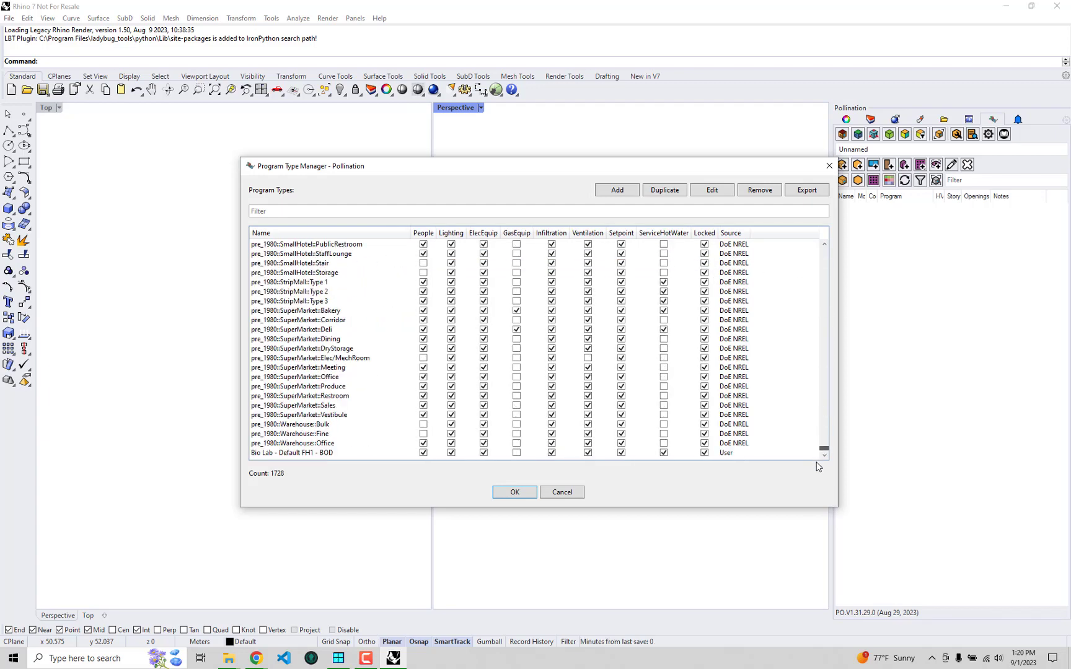
pyautogui.click(314, 457)
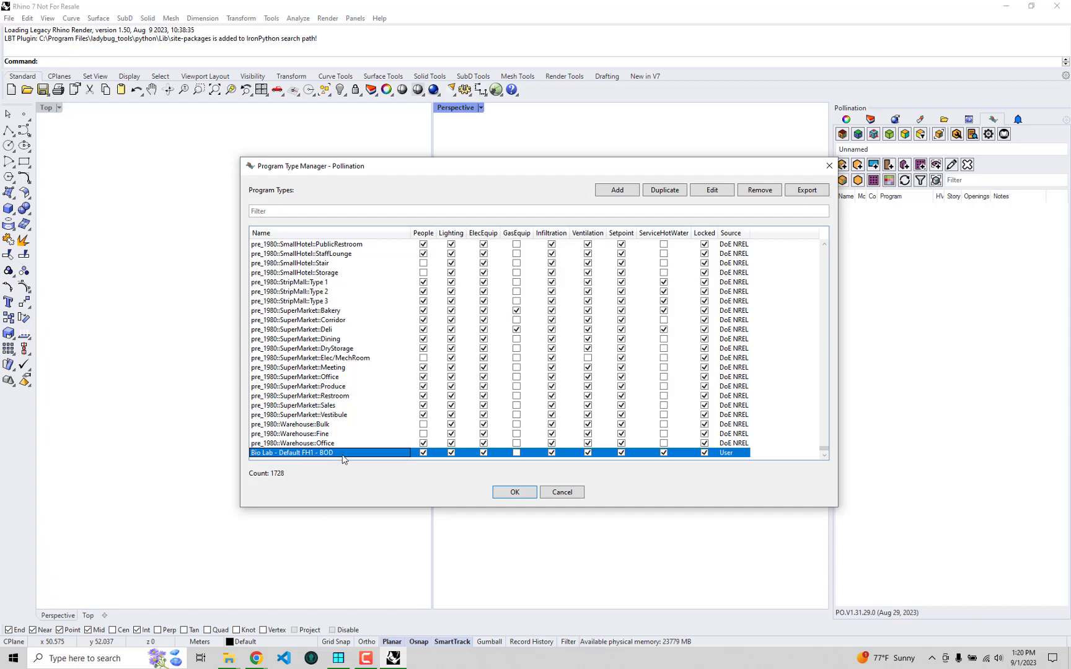
pyautogui.click(829, 165)
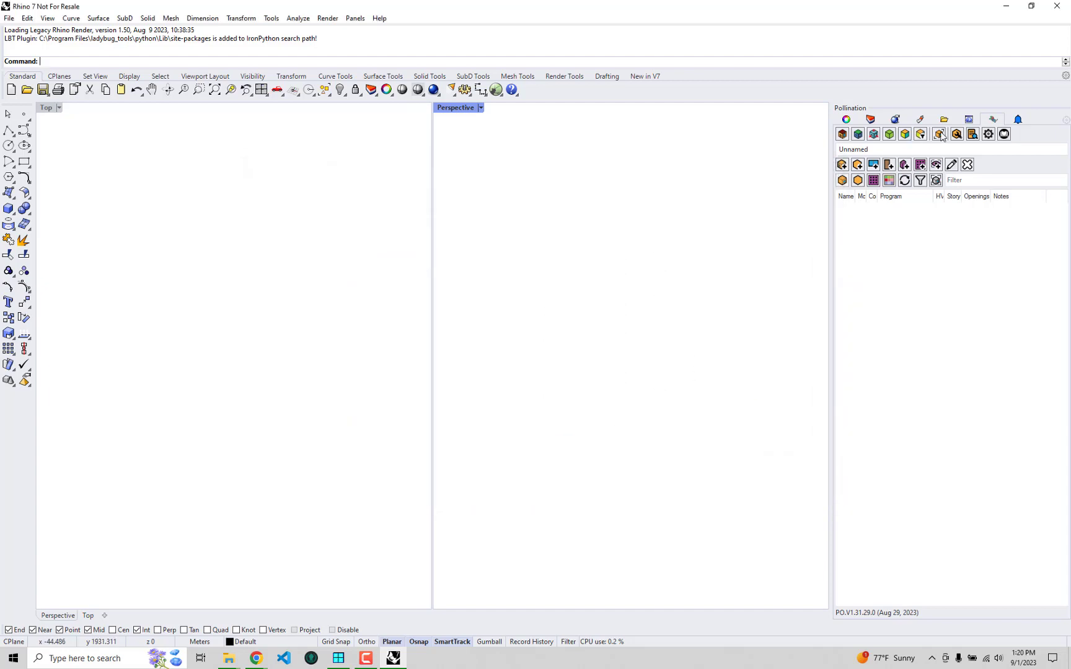
# Check the source of the Basis of Design - ClimateZone 5 - 2019 construction set in an enlarged manager and close it.
pyautogui.click(977, 133)
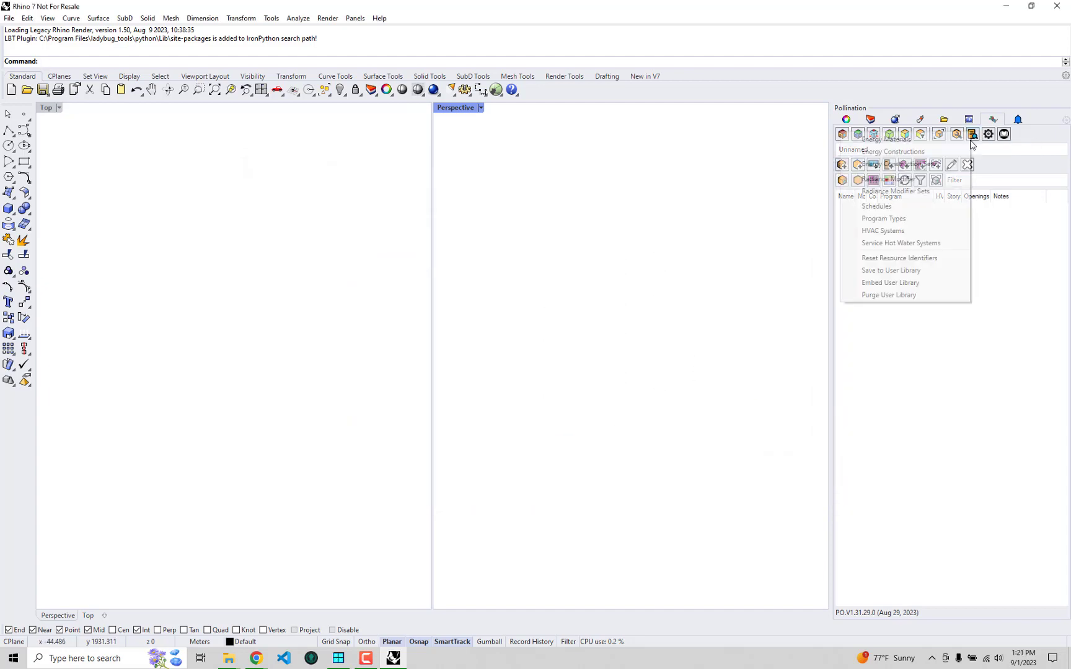
pyautogui.click(910, 164)
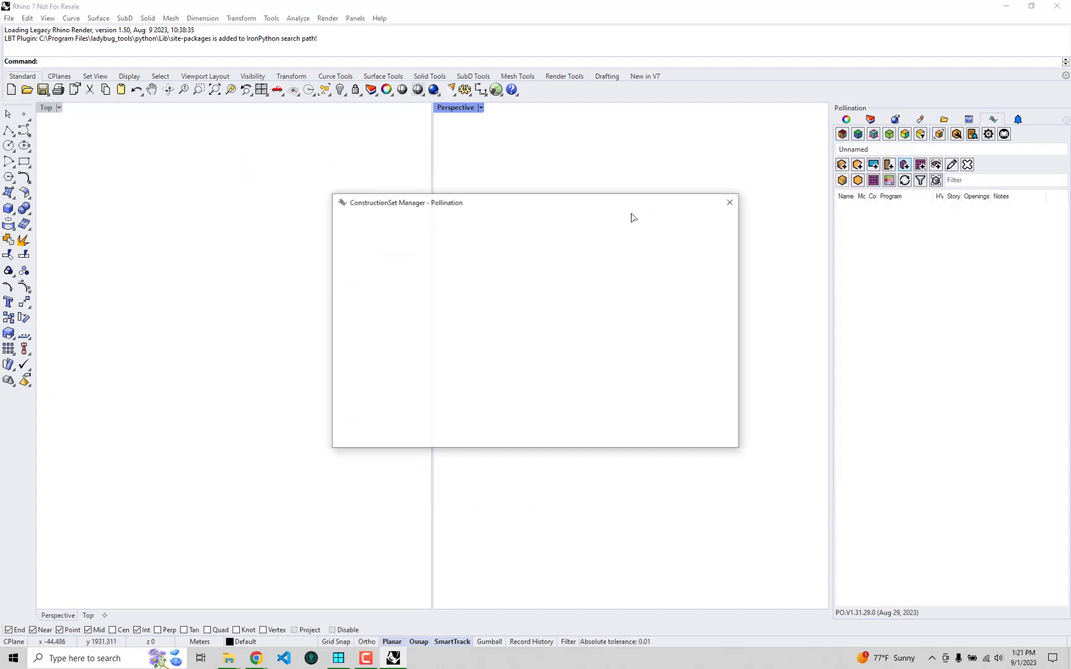
pyautogui.moveTo(581, 197); pyautogui.dragTo(579, 171)
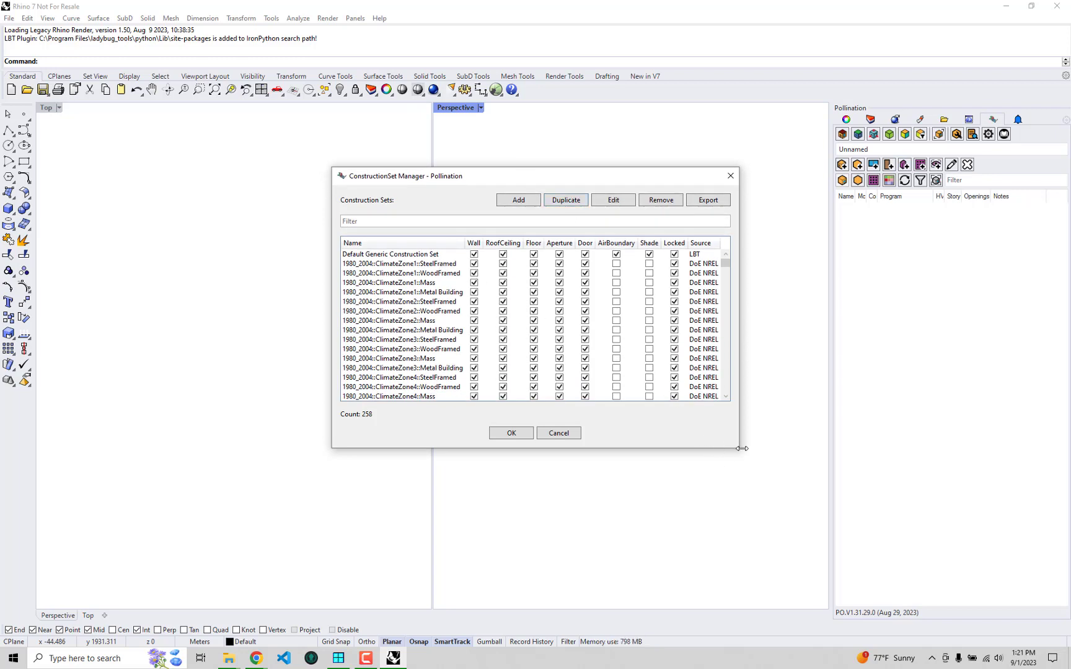
pyautogui.moveTo(737, 450); pyautogui.dragTo(830, 504)
pyautogui.scroll(-5, 810, 397)
pyautogui.scroll(-15, 810, 396)
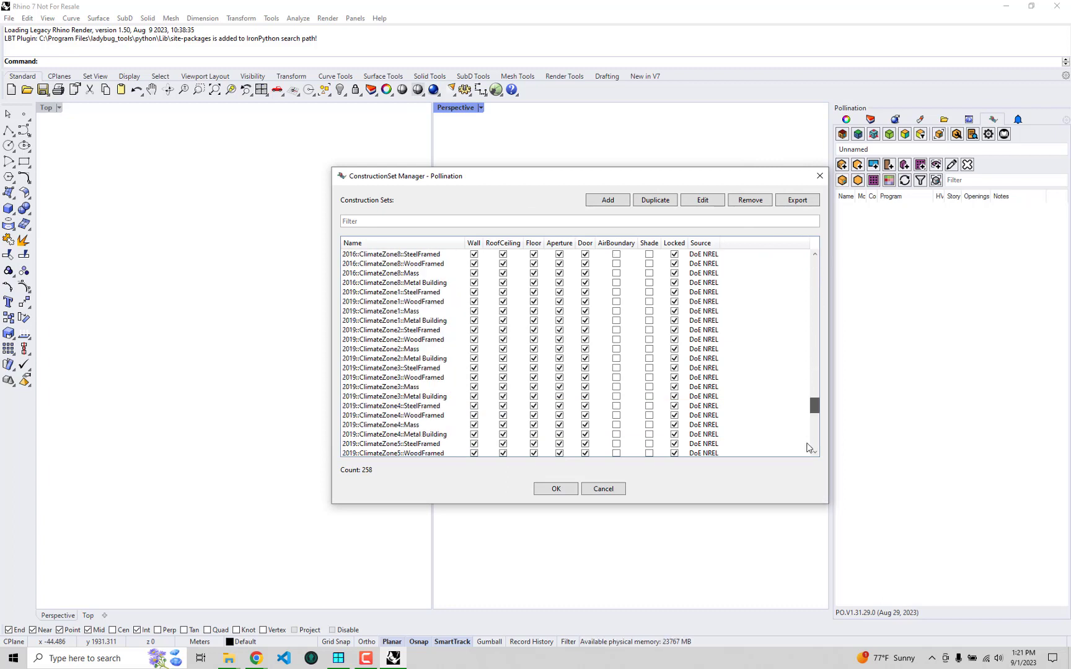
pyautogui.click(700, 445)
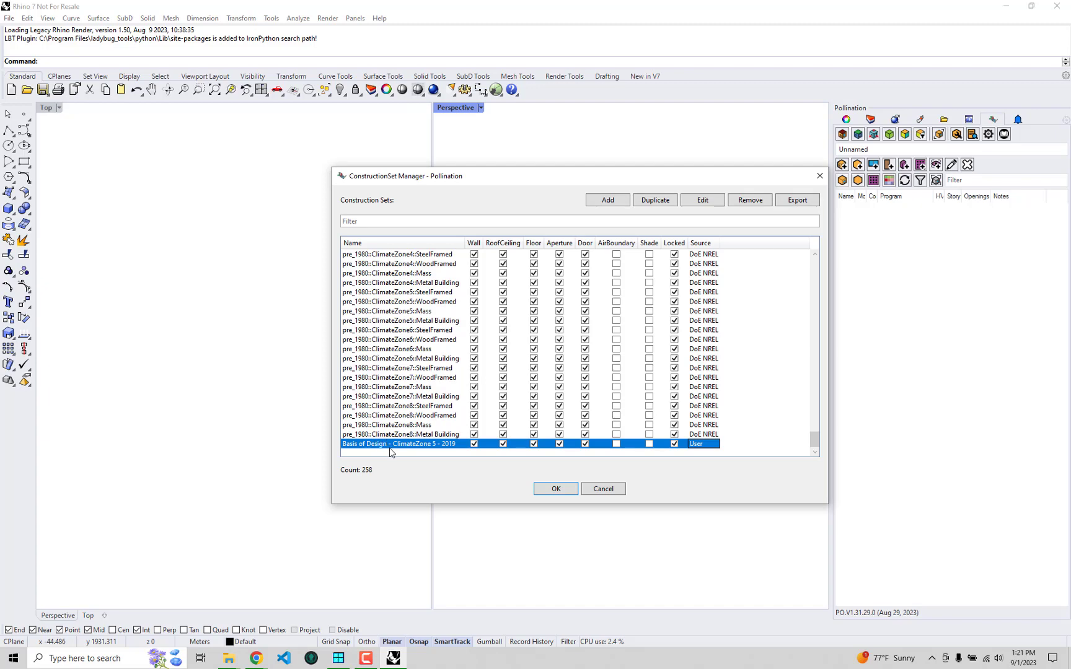
pyautogui.click(818, 178)
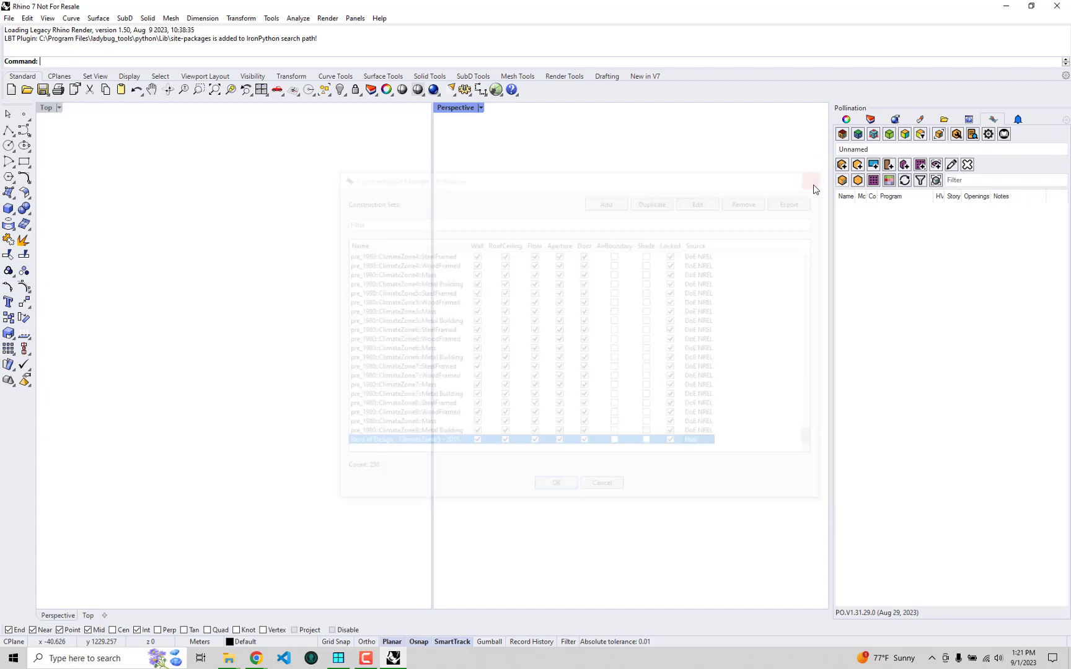
# Close the empty Rhino session and open RevitSampleModel.3dm from the desktop.
pyautogui.click(1056, 5)
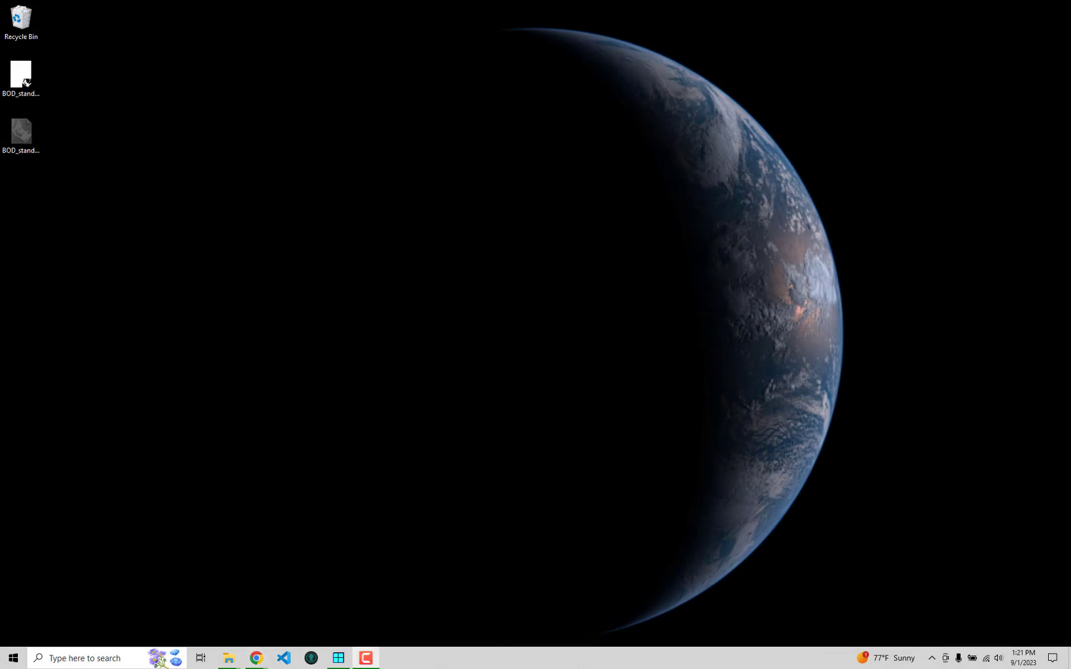
pyautogui.moveTo(67, 230); pyautogui.dragTo(36, 200)
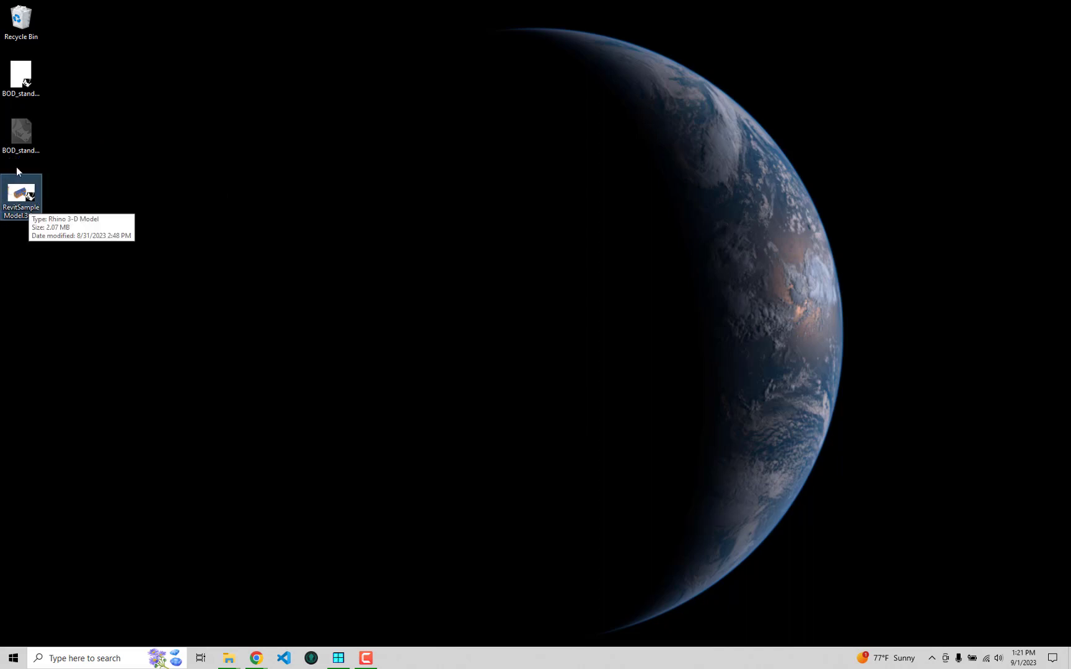
pyautogui.doubleClick(18, 197)
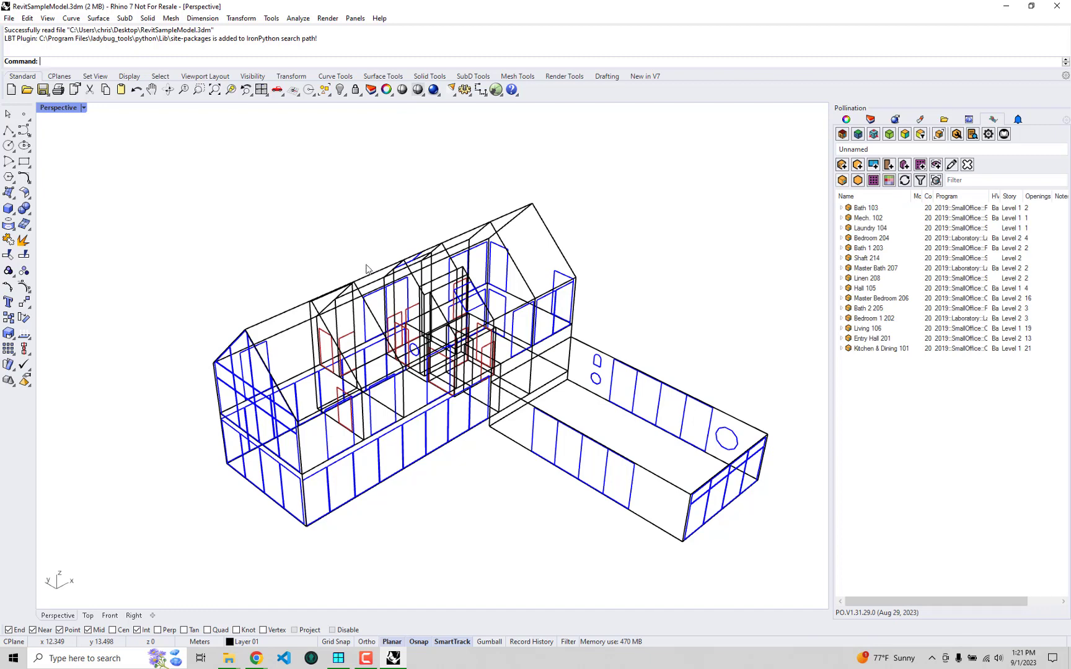
# Widen the room list's Construction column to read the assigned sets, and color the rooms by energy construction set.
pyautogui.moveTo(480, 230); pyautogui.dragTo(476, 231, button='right')
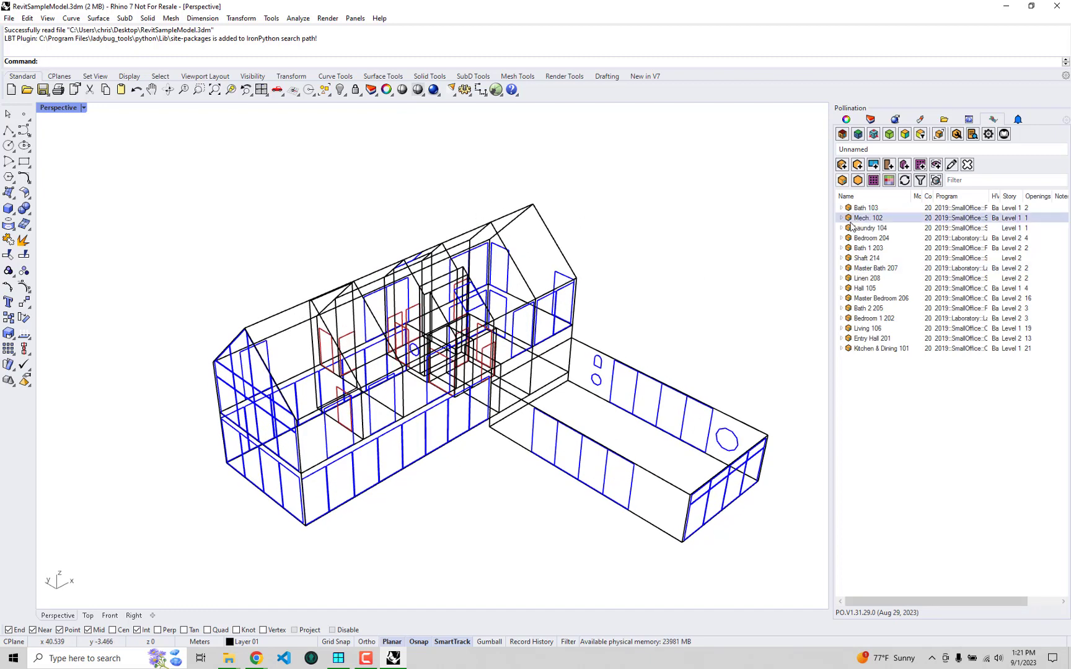
pyautogui.moveTo(934, 196); pyautogui.dragTo(1026, 196)
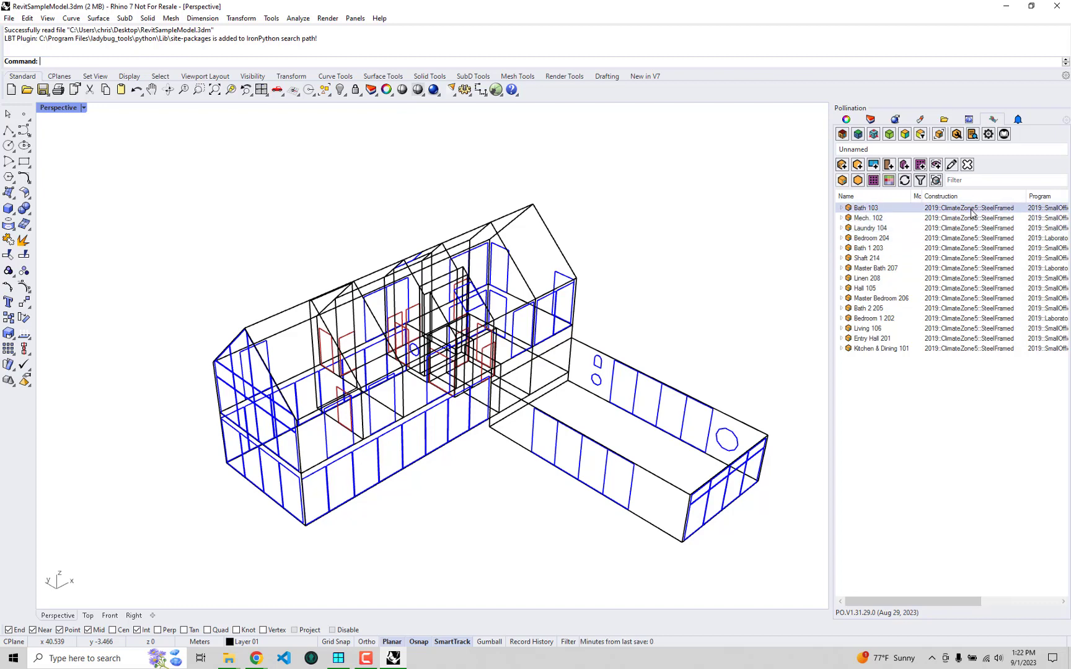
pyautogui.click(905, 135)
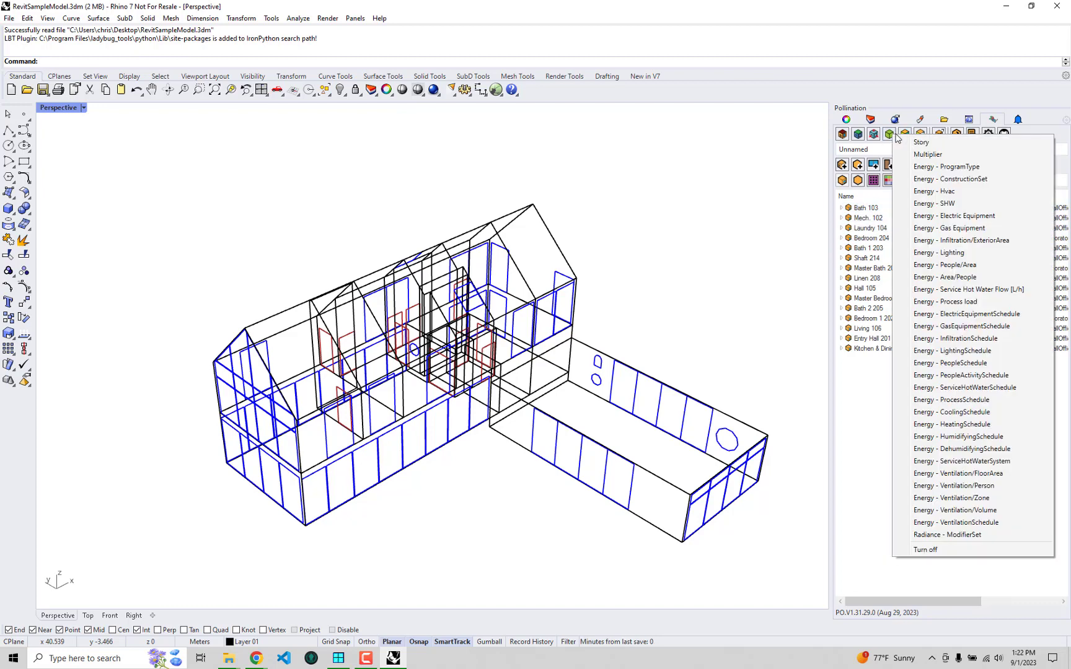
pyautogui.click(947, 180)
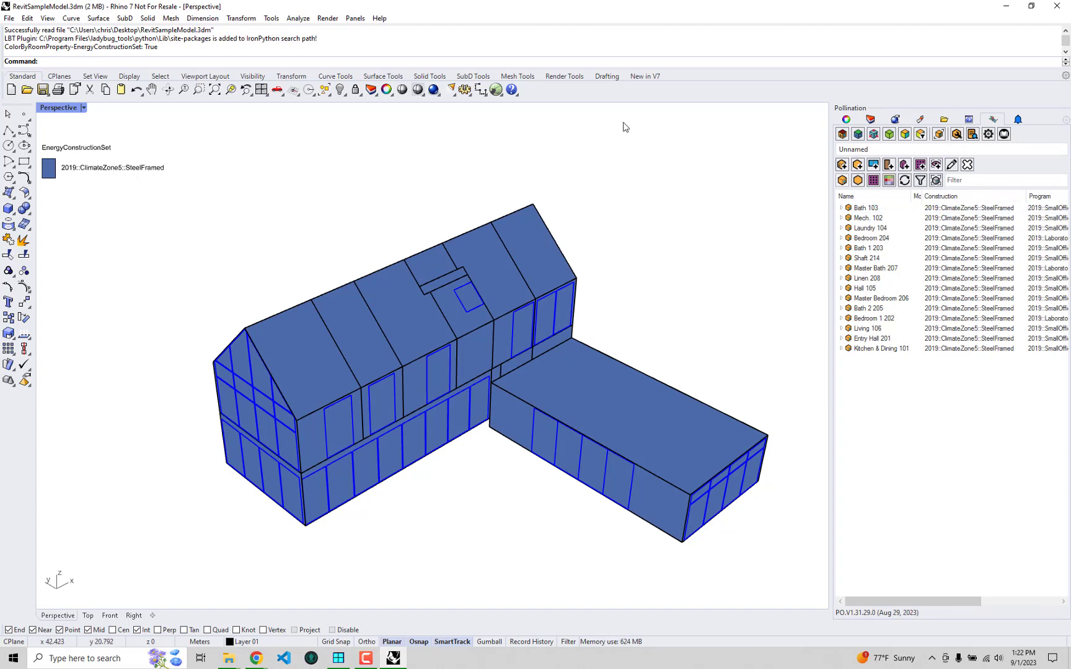
# Color the model's faces by energy construction to examine the assigned constructions, and switch the face coloring to energy U-Factor.
pyautogui.click(904, 135)
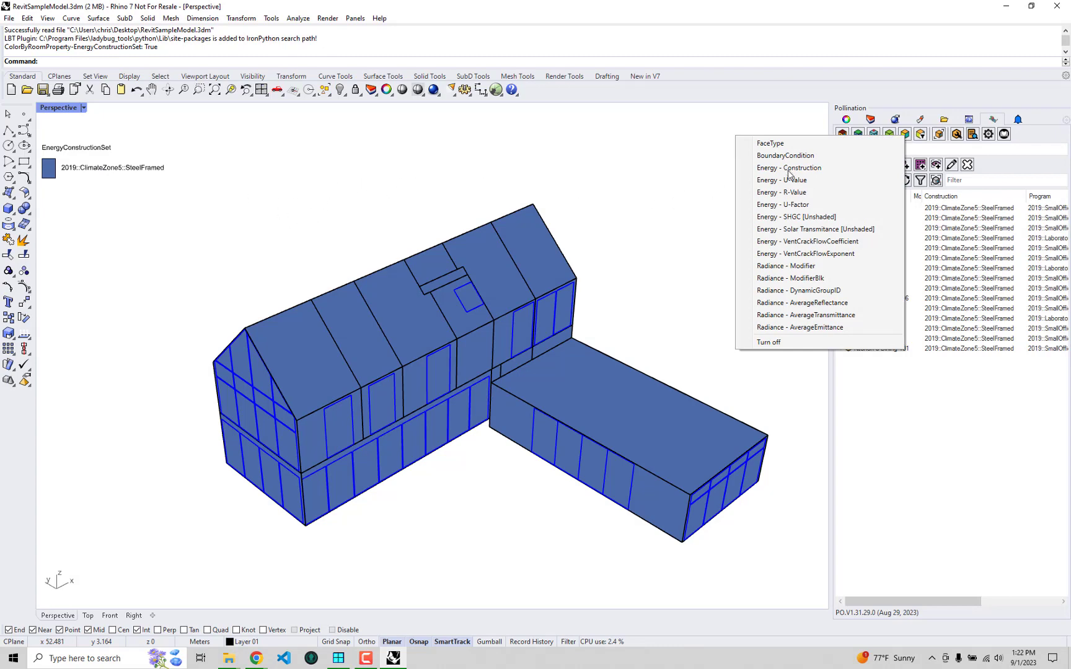
pyautogui.click(845, 170)
pyautogui.moveTo(214, 200); pyautogui.dragTo(155, 304, button='right')
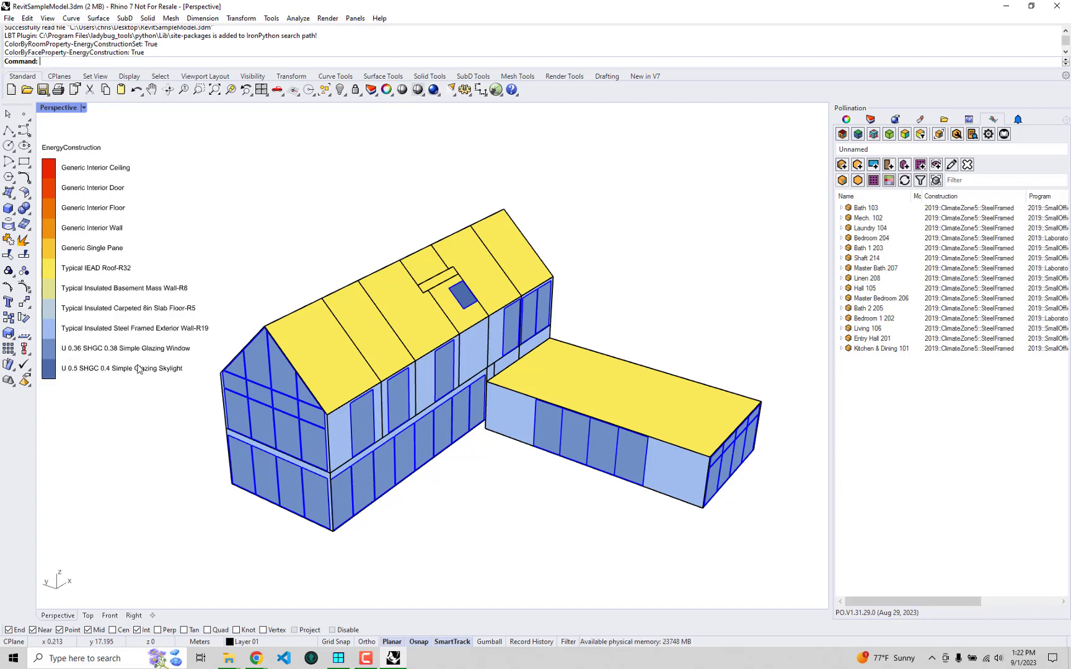
pyautogui.moveTo(151, 369); pyautogui.dragTo(124, 374, button='right')
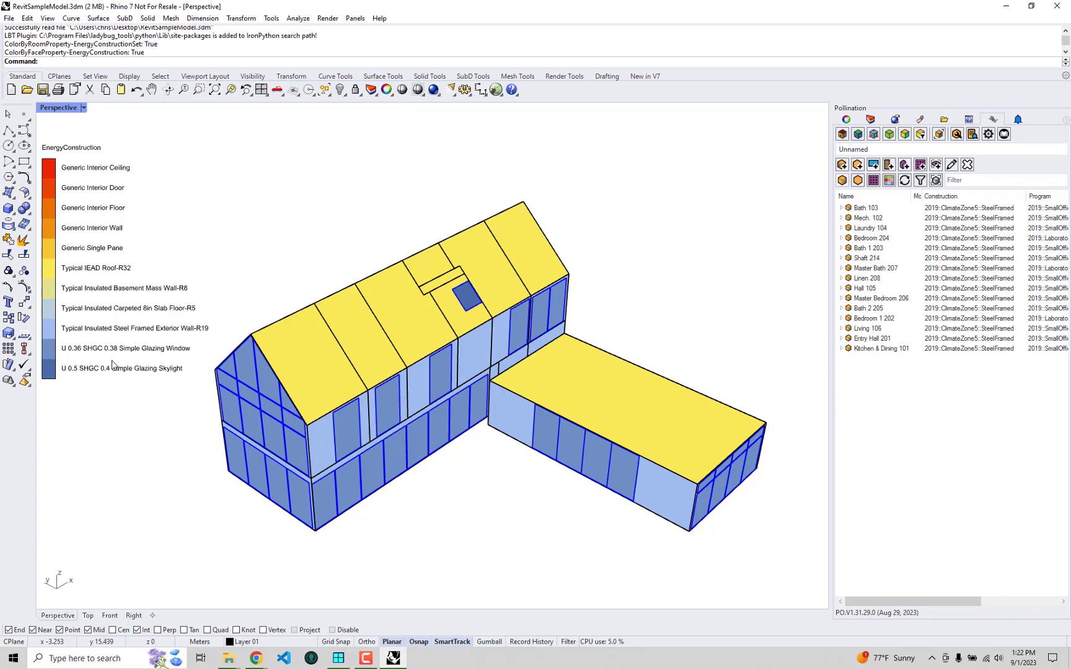
pyautogui.click(906, 136)
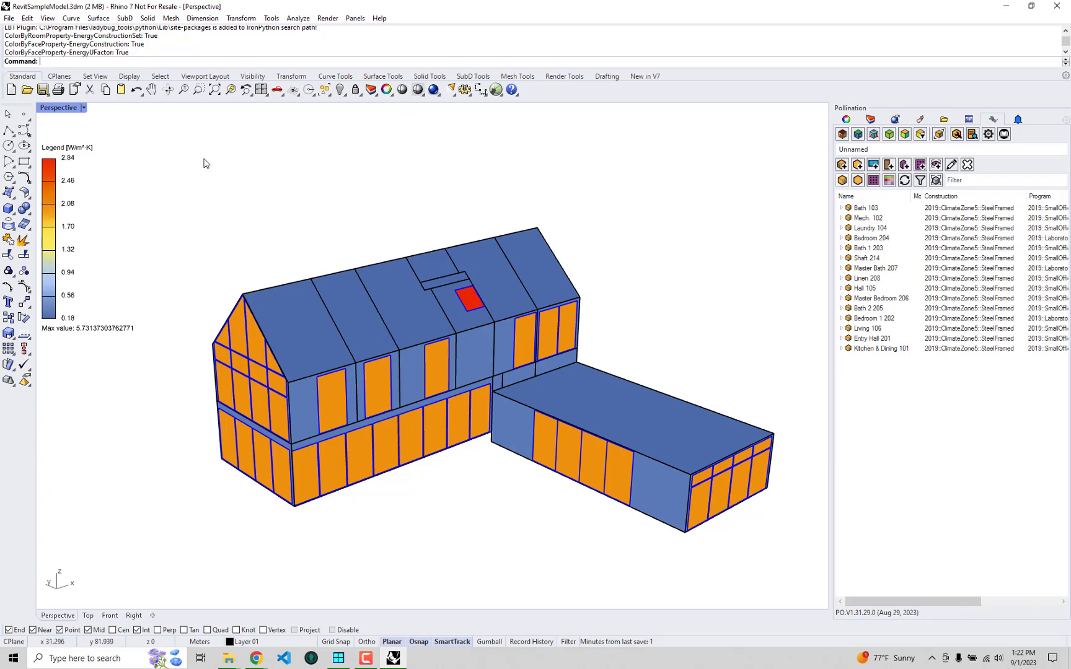
# Assign the user construction set Basis of Design - ClimateZone 5 - 2019 to all rooms of the model through their room properties.
pyautogui.moveTo(496, 167); pyautogui.dragTo(502, 205, button='right')
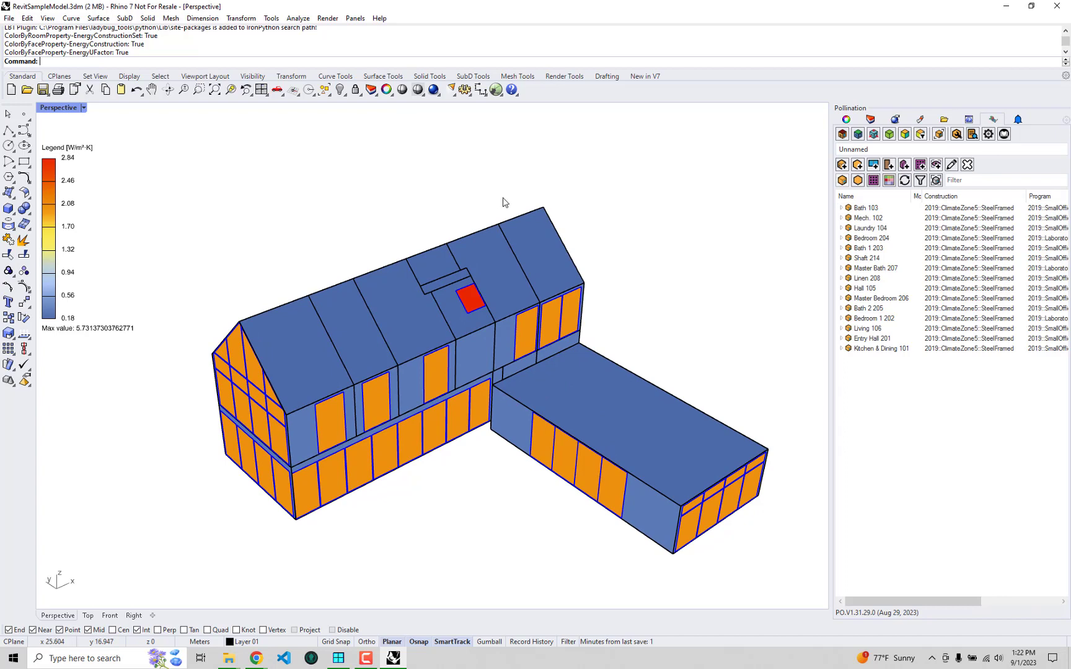
pyautogui.click(906, 209)
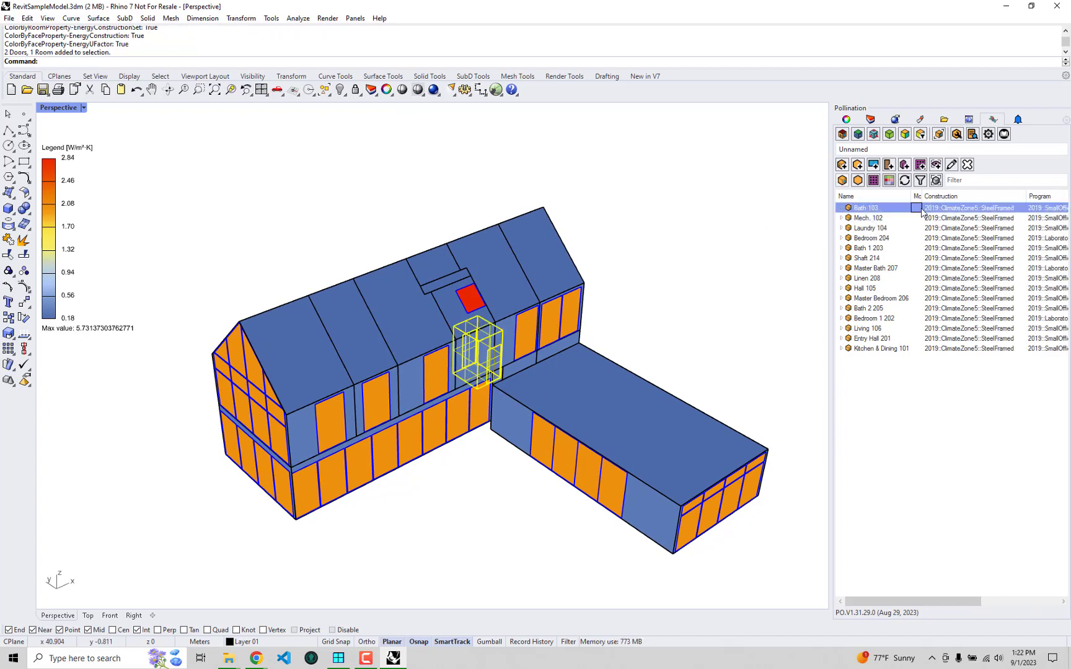
pyautogui.keyDown('shift'); pyautogui.click(950, 348); pyautogui.keyUp('shift')
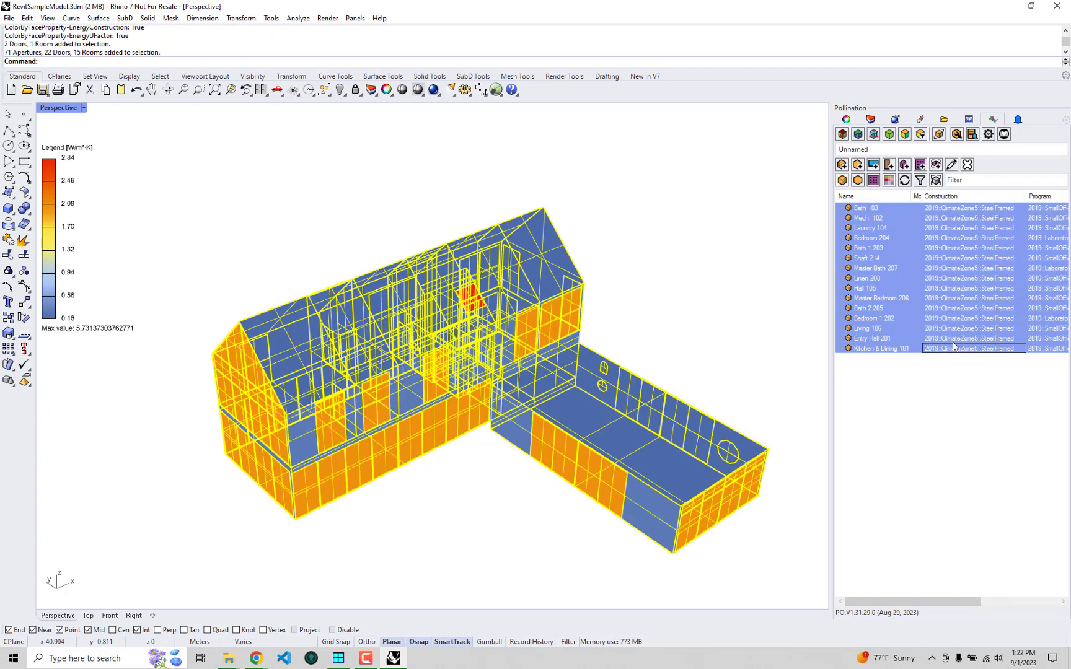
pyautogui.rightClick(960, 295)
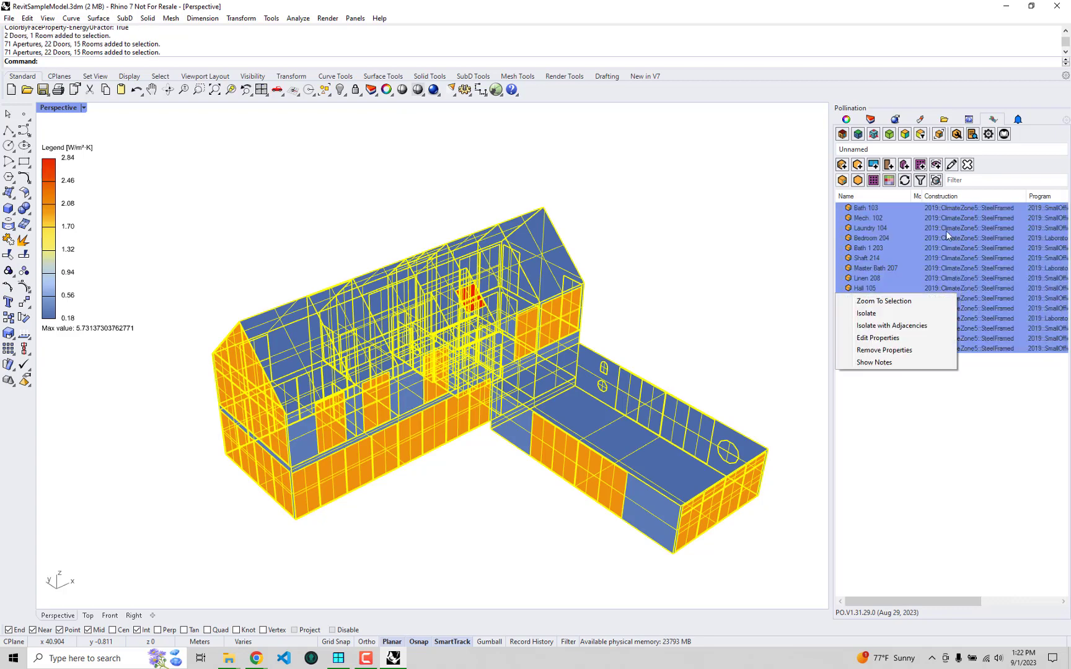
pyautogui.click(878, 339)
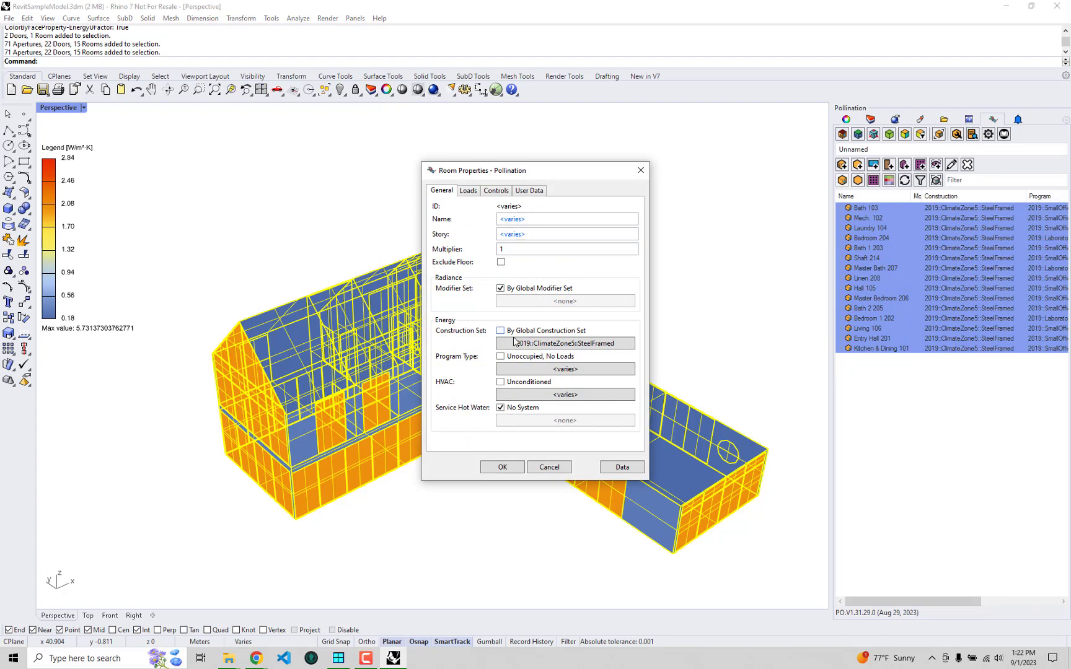
pyautogui.click(573, 346)
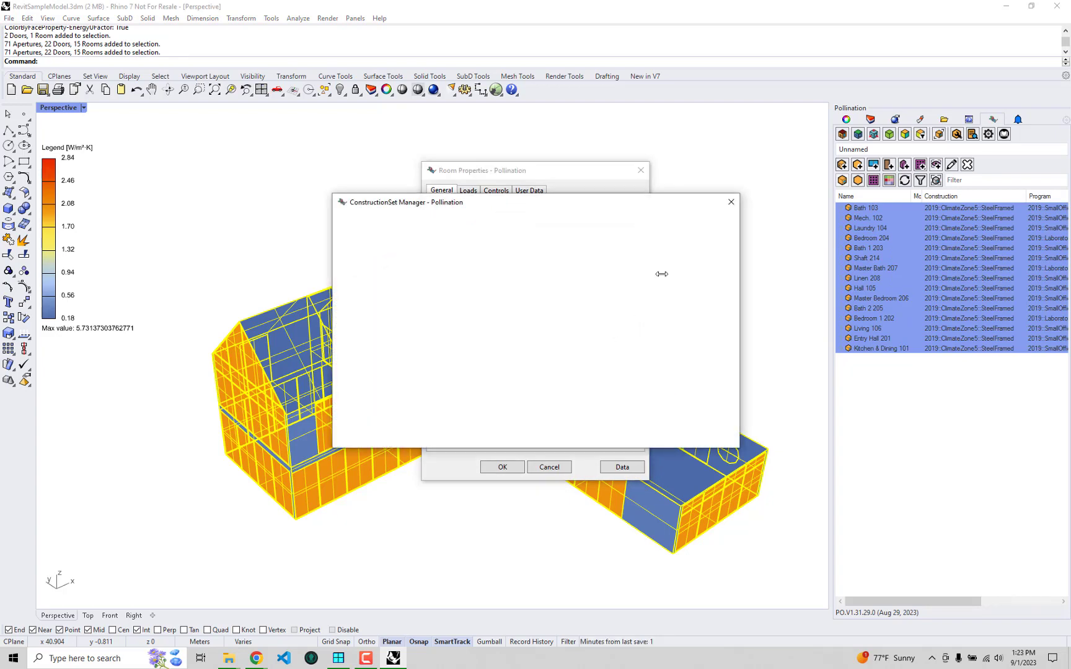
pyautogui.moveTo(725, 289); pyautogui.dragTo(729, 406)
pyautogui.click(700, 396)
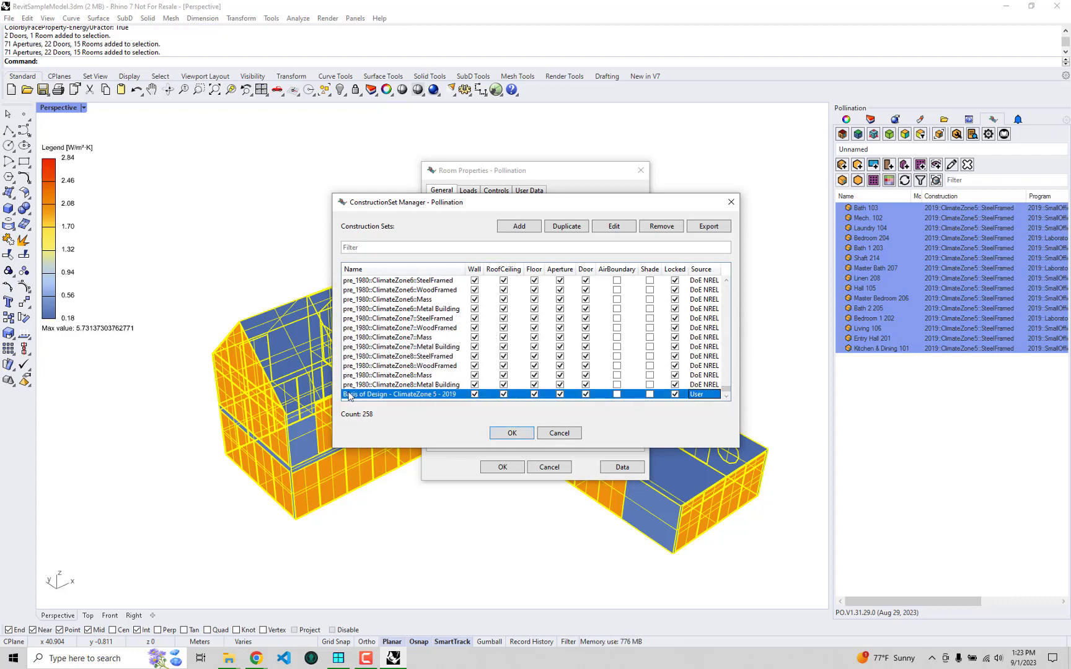
pyautogui.click(512, 433)
pyautogui.click(502, 467)
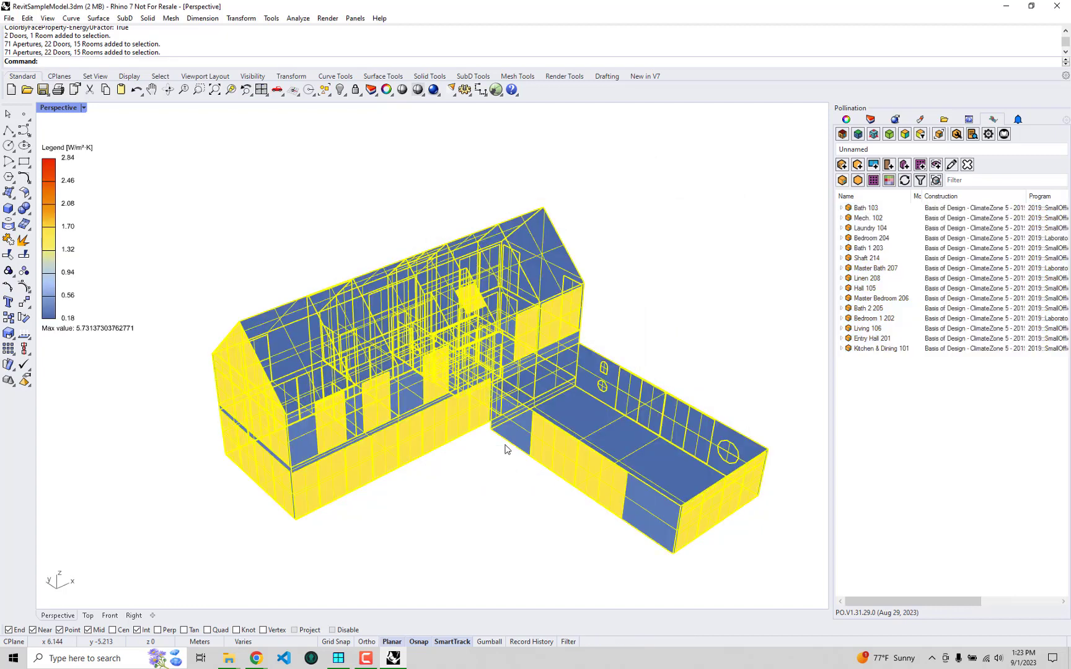
pyautogui.click(471, 486)
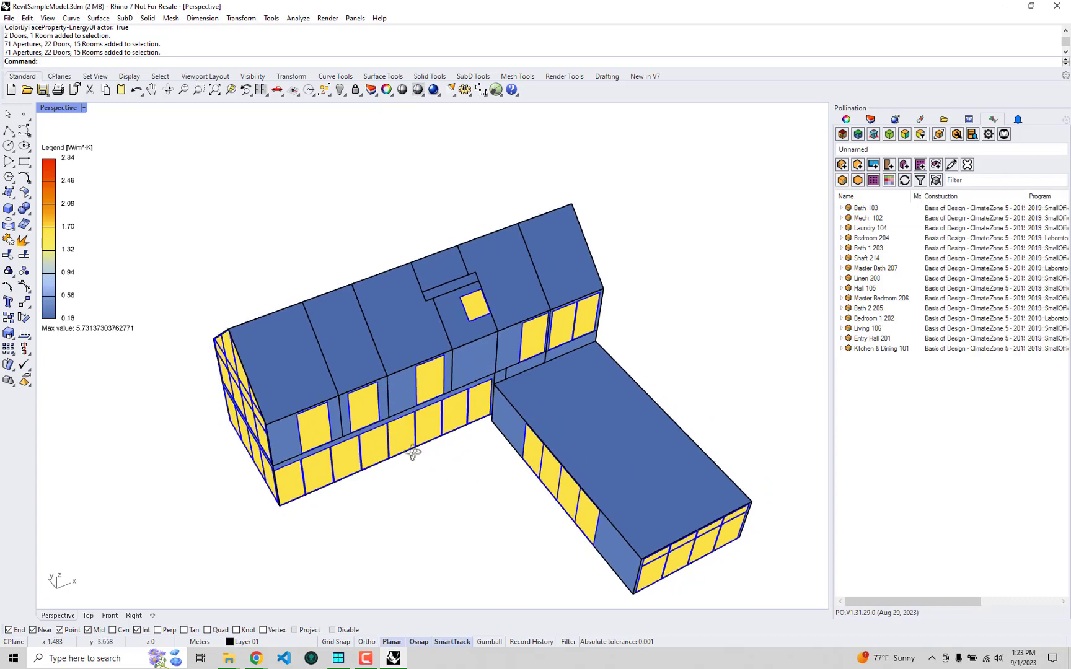
# Inspect the building's face U-Factor coloring from several angles, and recolor the faces by energy construction to examine the assigned constructions.
pyautogui.moveTo(392, 402); pyautogui.dragTo(473, 338, button='right')
pyautogui.scroll(2, 393, 349)
pyautogui.scroll(-3, 393, 349)
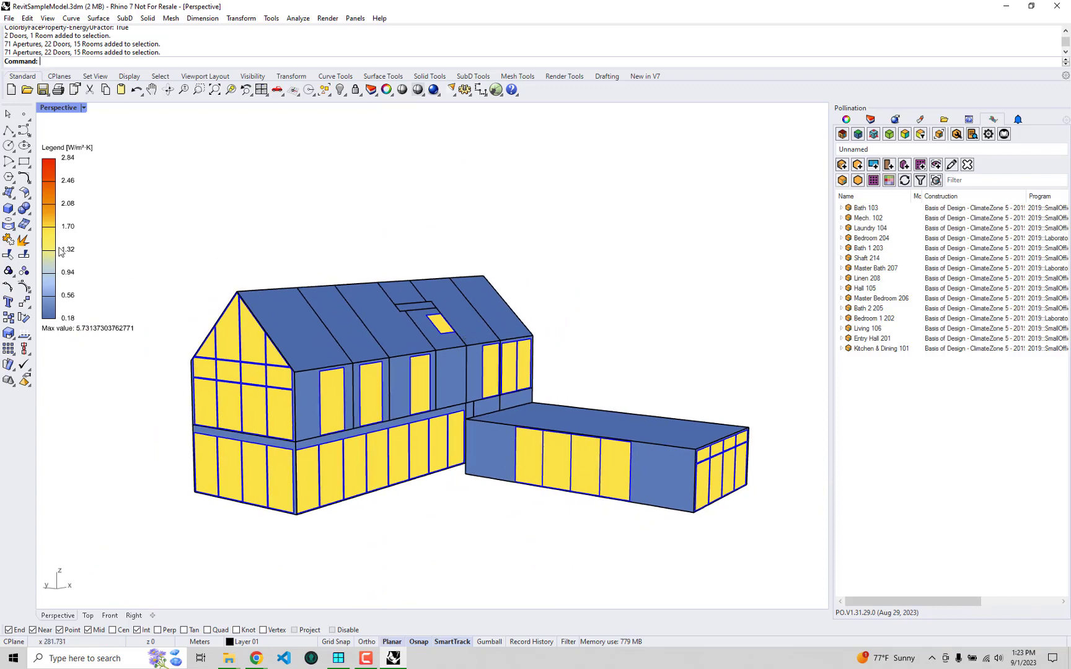
pyautogui.moveTo(421, 316); pyautogui.dragTo(620, 309, button='right')
pyautogui.scroll(2, 526, 353)
pyautogui.click(905, 135)
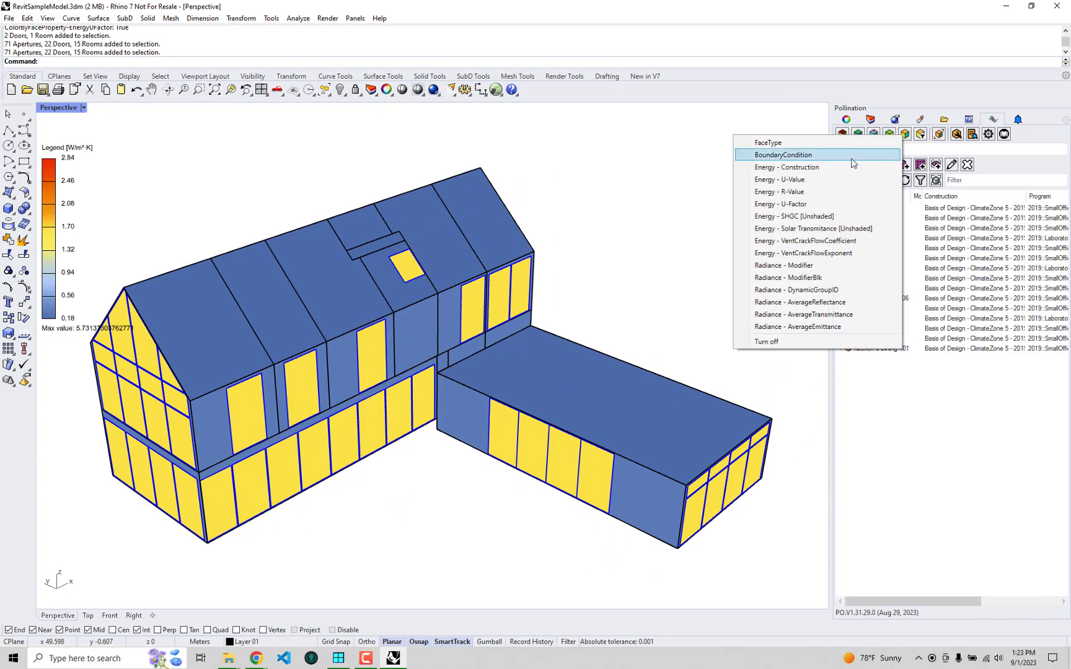
pyautogui.click(844, 166)
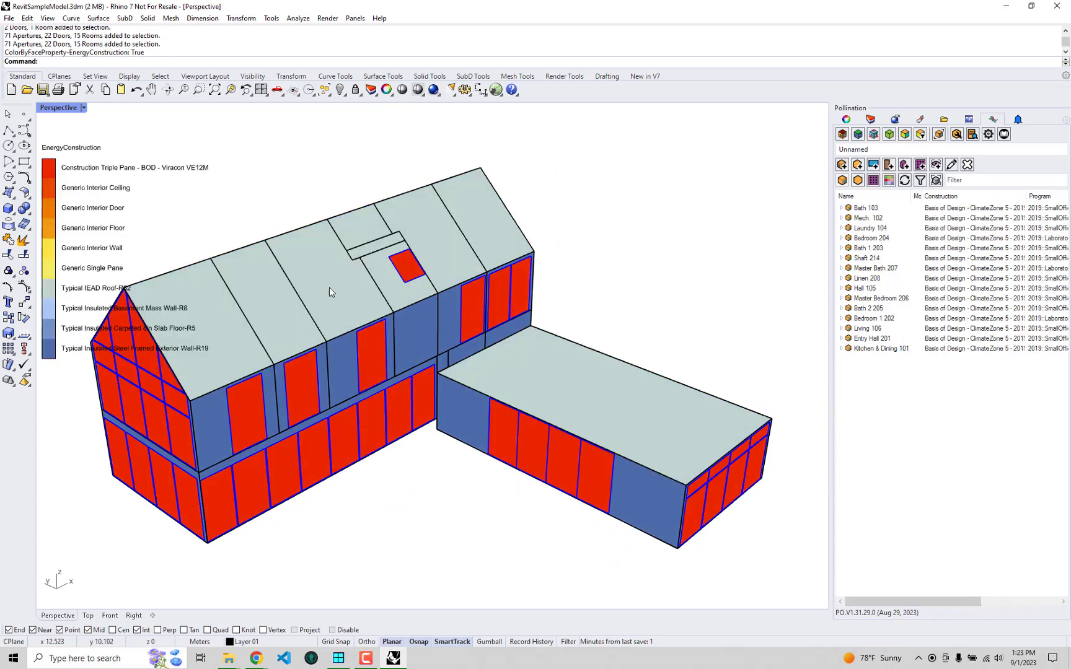
pyautogui.scroll(-4, 329, 287)
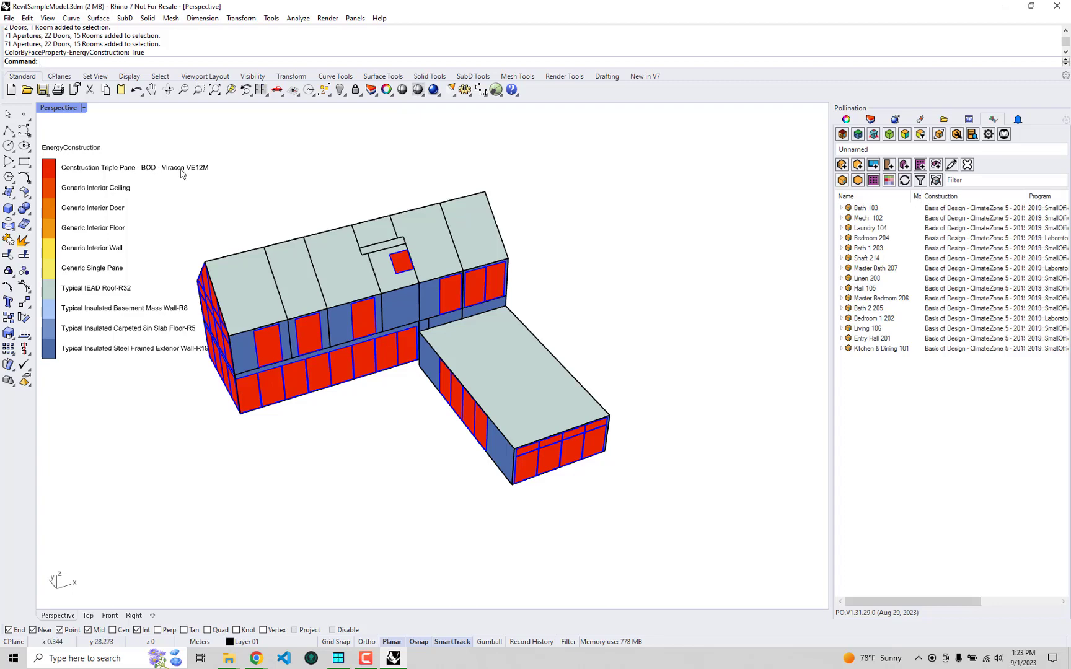
pyautogui.moveTo(199, 176); pyautogui.dragTo(532, 323, button='right')
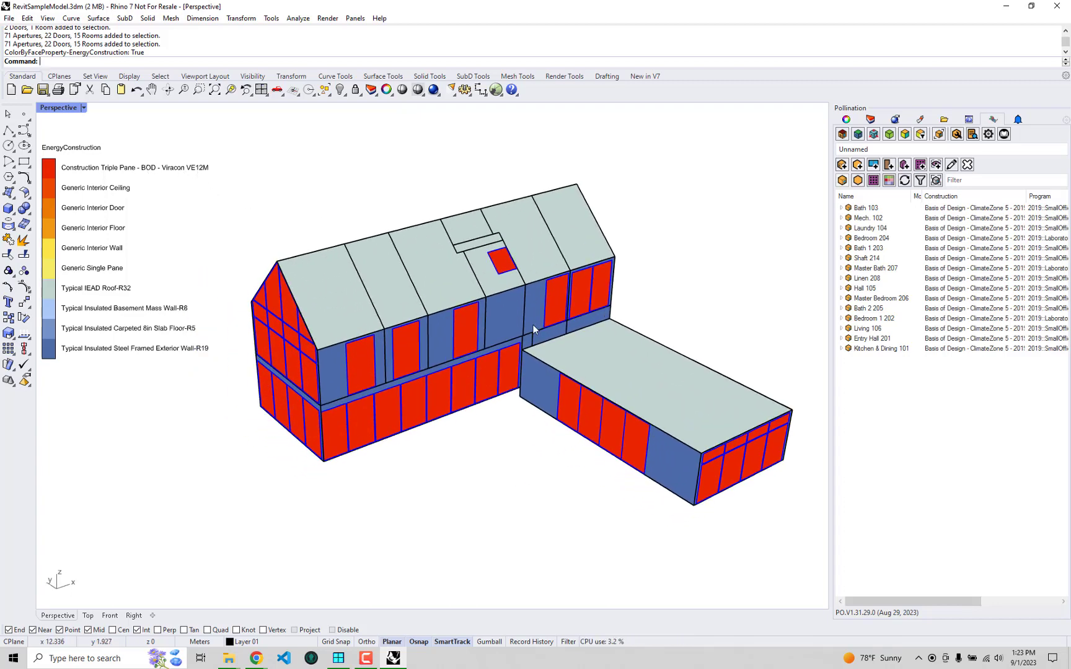
pyautogui.moveTo(521, 360); pyautogui.dragTo(451, 373, button='right')
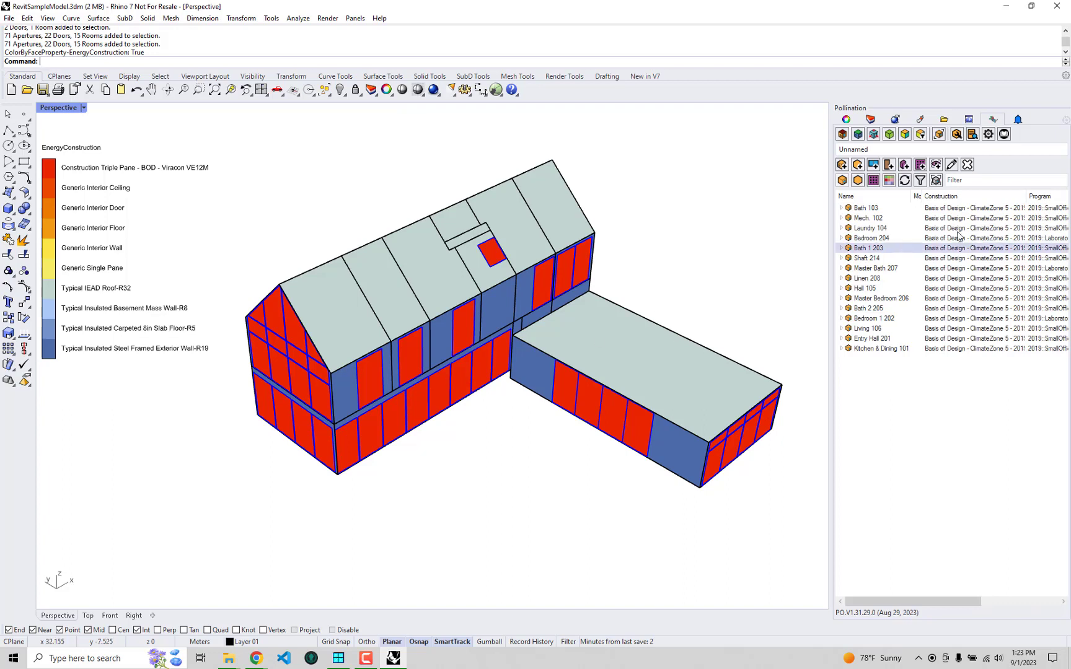
# Narrow the room list's Construction column and color the rooms by energy program type to examine which program each room uses.
pyautogui.moveTo(1026, 197); pyautogui.dragTo(998, 197)
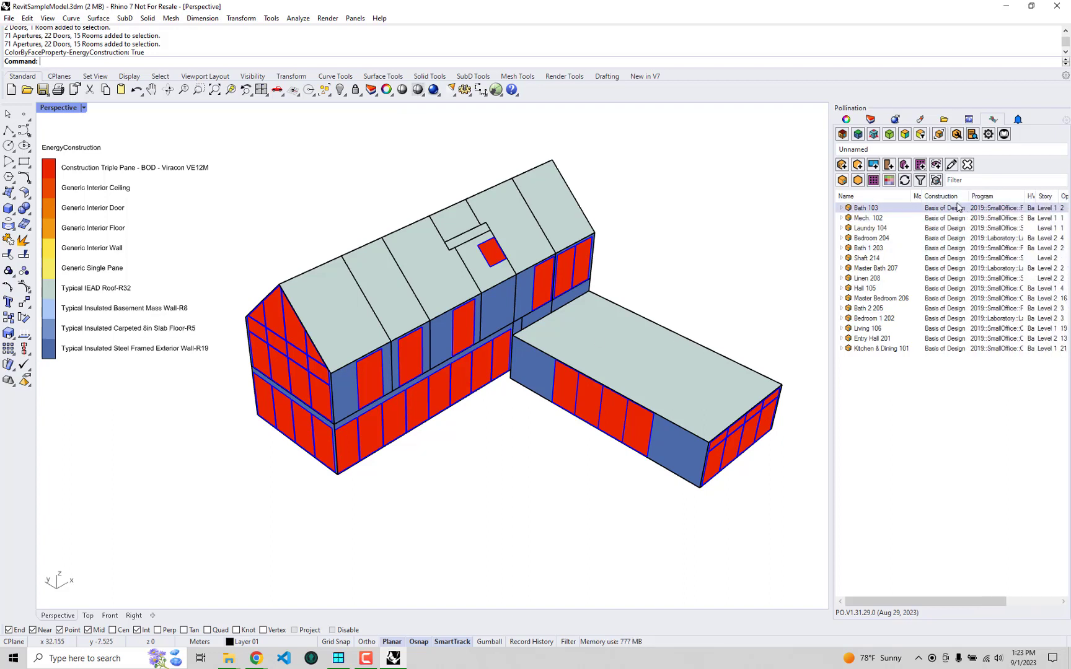
pyautogui.click(891, 135)
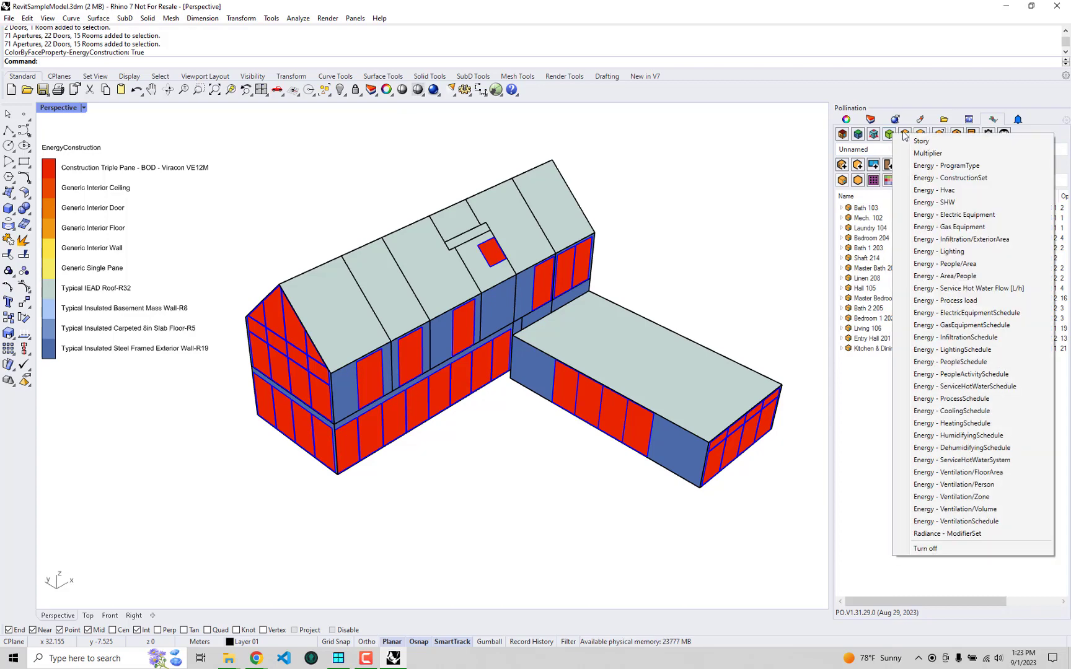
pyautogui.click(933, 165)
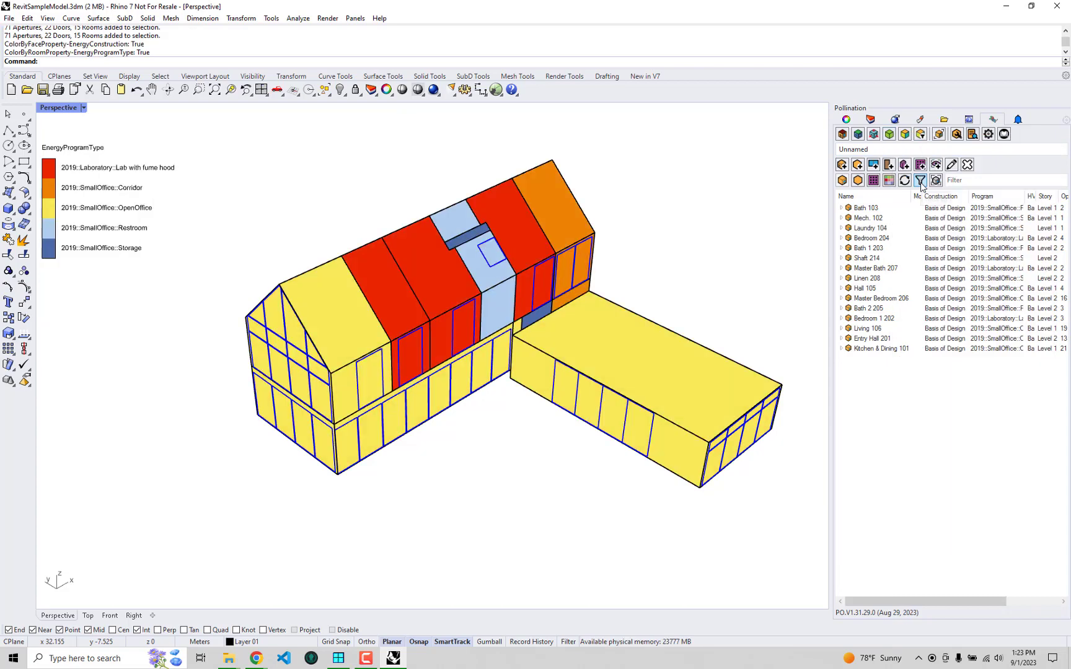
pyautogui.moveTo(732, 385); pyautogui.dragTo(505, 354, button='right')
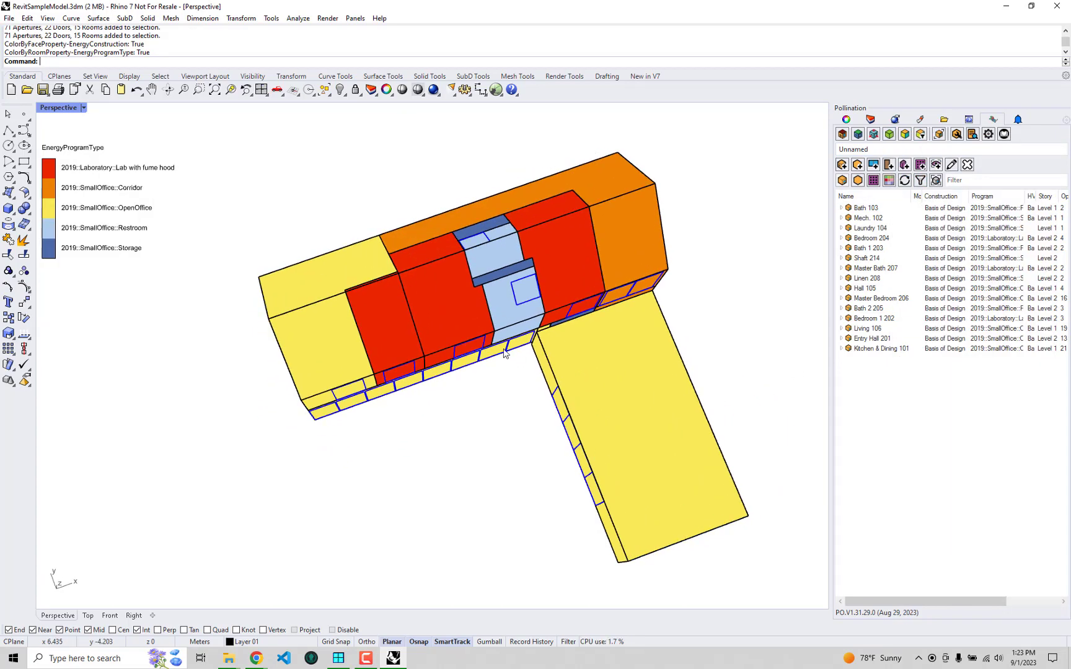
pyautogui.scroll(2, 506, 354)
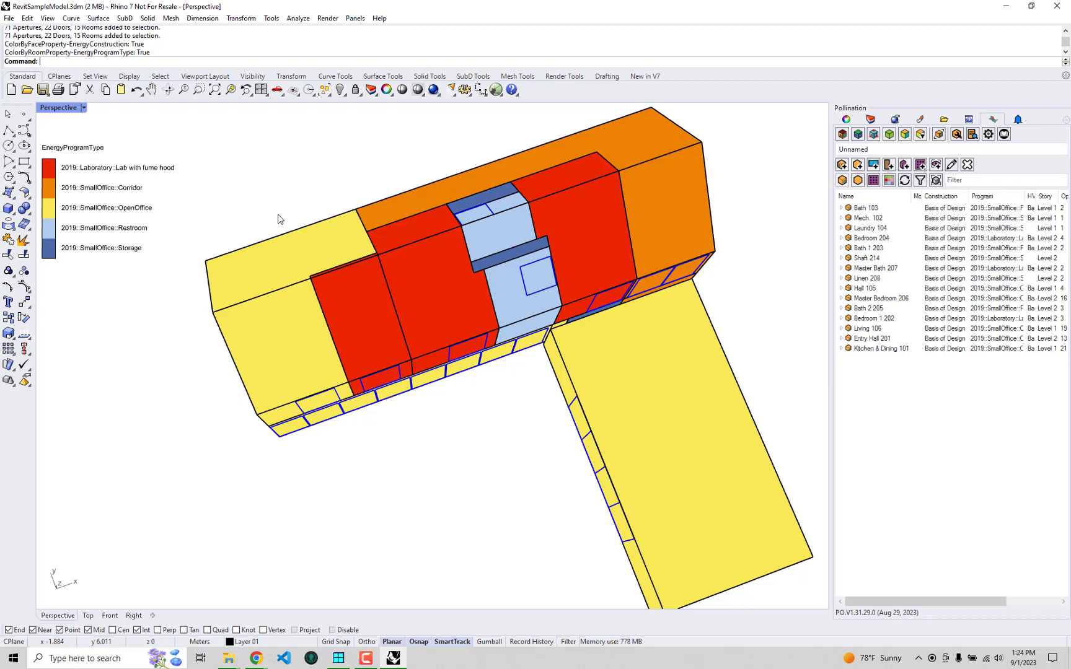
pyautogui.moveTo(299, 231); pyautogui.dragTo(371, 364, button='right')
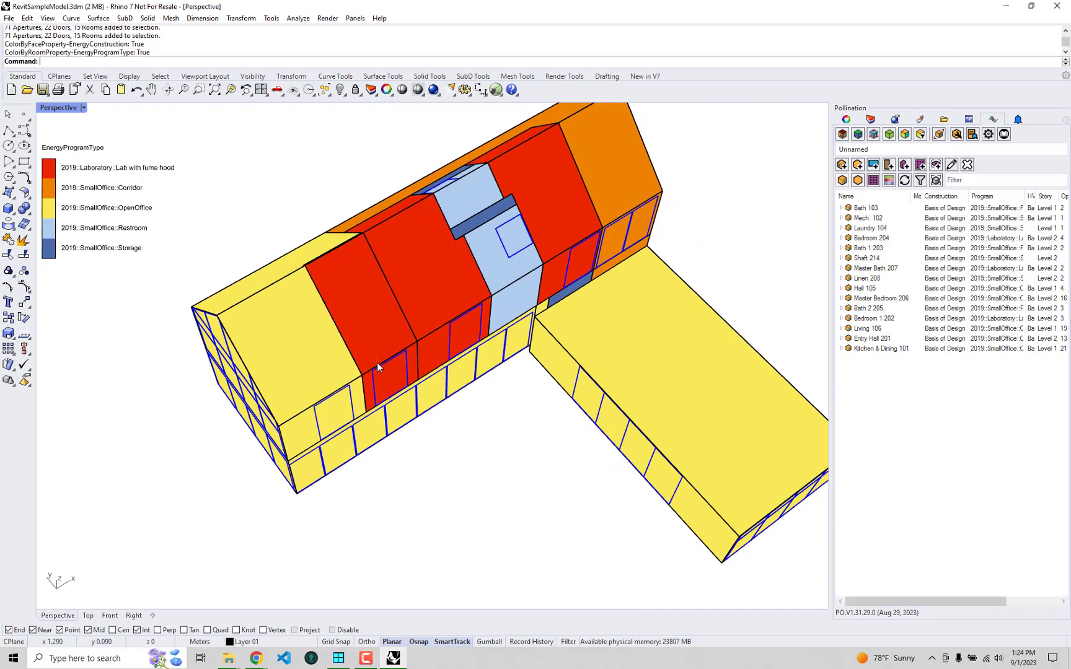
# Select the Master Bath 207 room and color the rooms by energy ventilation per volume to examine their air change rates.
pyautogui.click(377, 363)
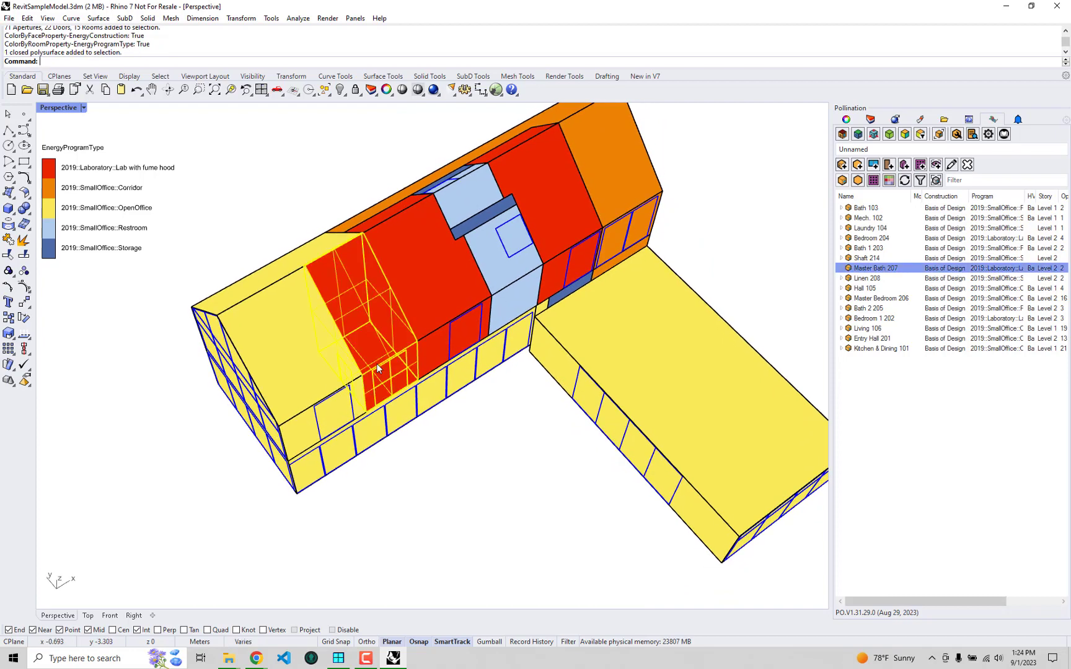
pyautogui.click(892, 138)
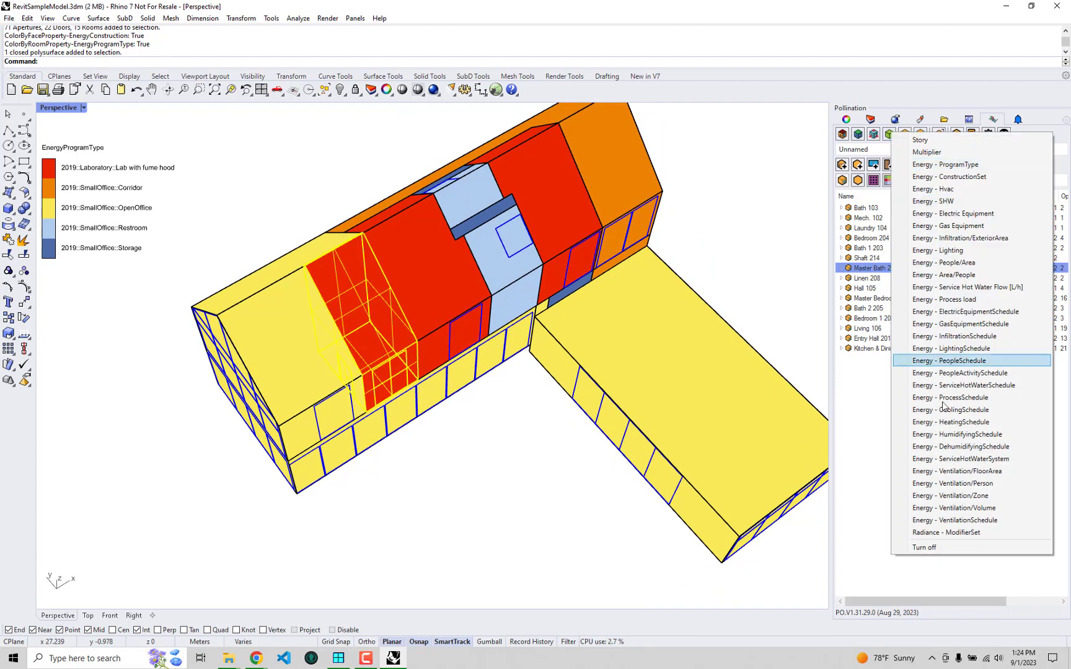
pyautogui.click(965, 509)
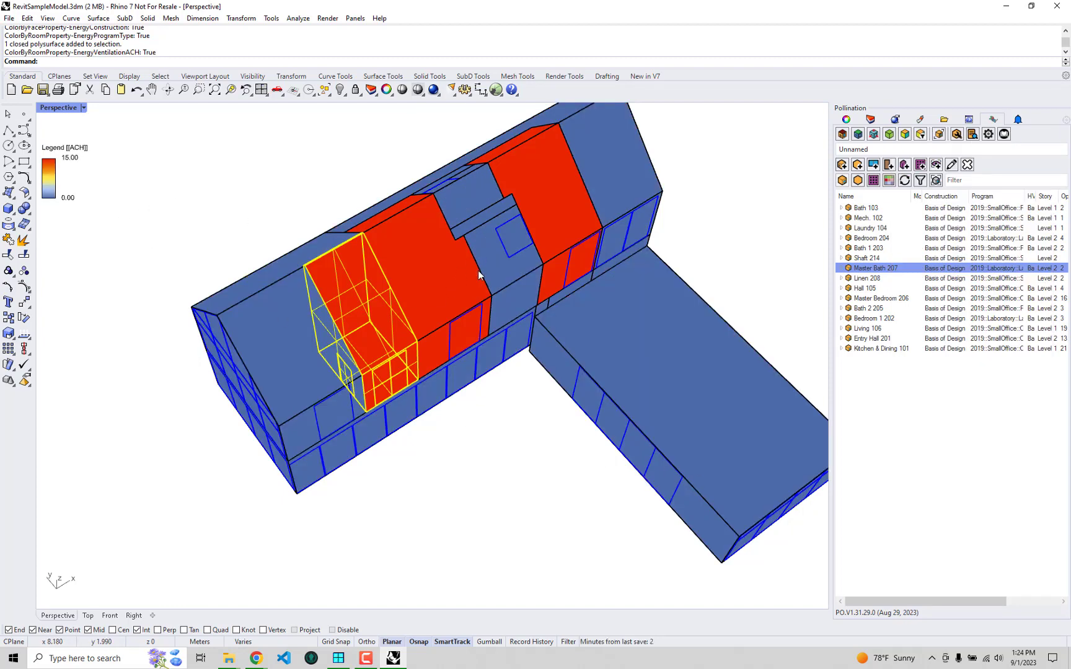
pyautogui.moveTo(506, 270); pyautogui.dragTo(458, 278, button='right')
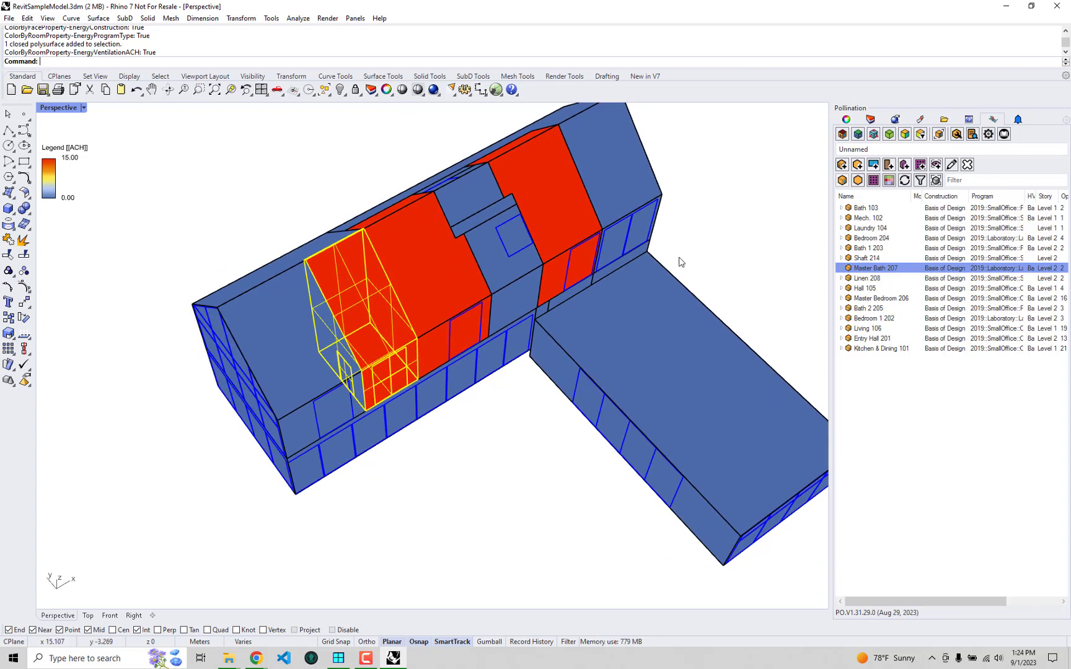
pyautogui.moveTo(459, 256); pyautogui.dragTo(463, 274, button='right')
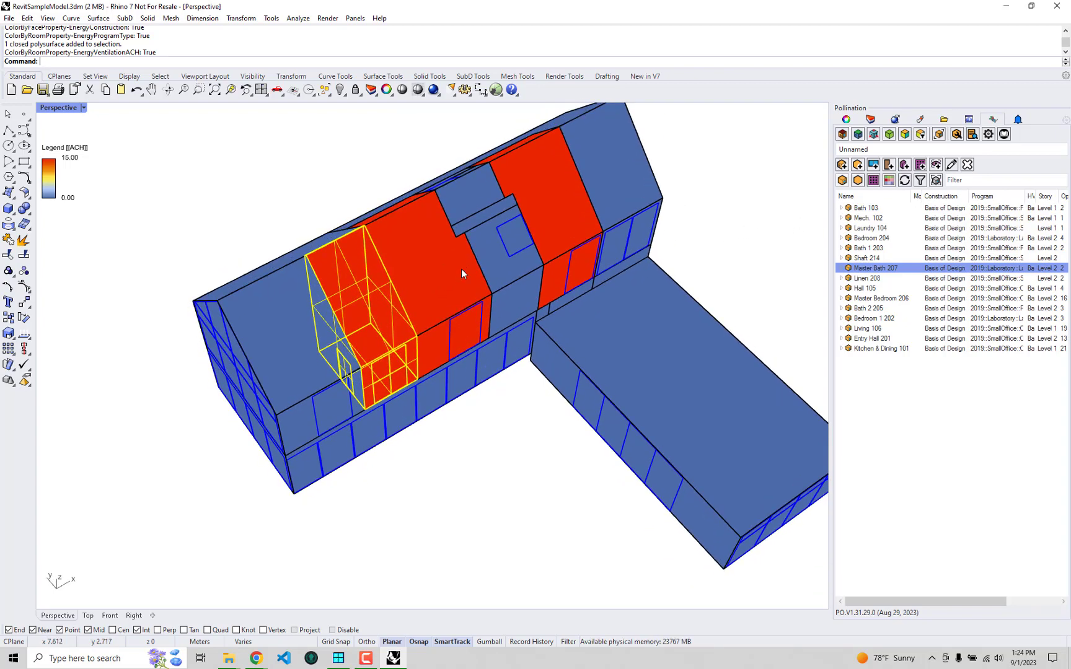
# Color the rooms by energy ventilation schedule, and widen the room list's Program column to read the assigned program names.
pyautogui.keyDown('shift'); pyautogui.click(436, 325); pyautogui.keyUp('shift')
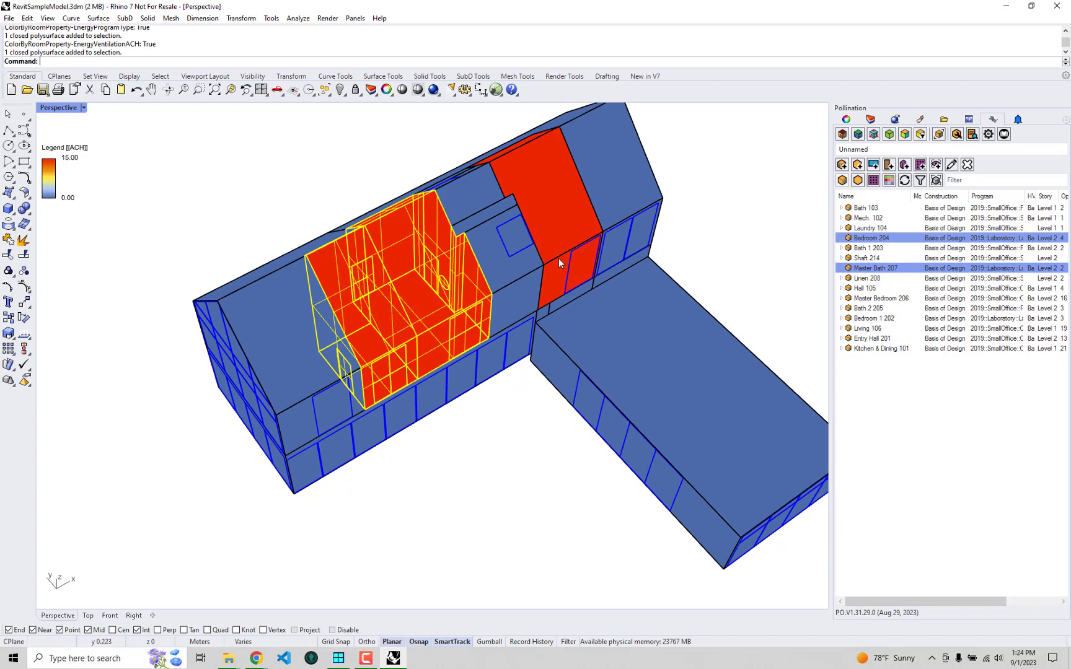
pyautogui.click(892, 139)
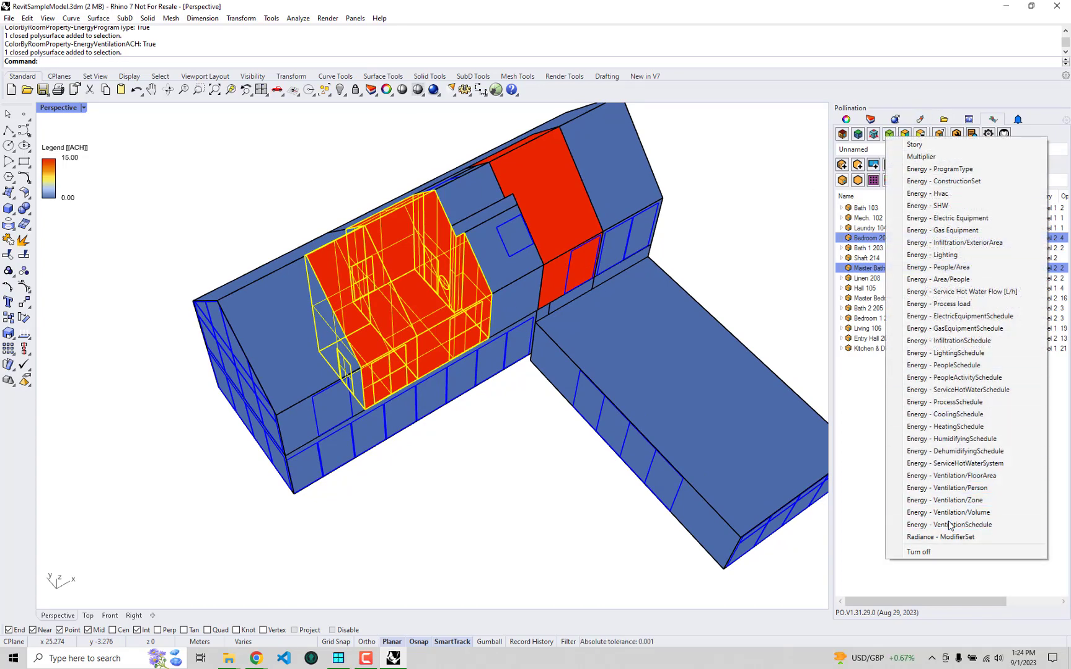
pyautogui.click(950, 525)
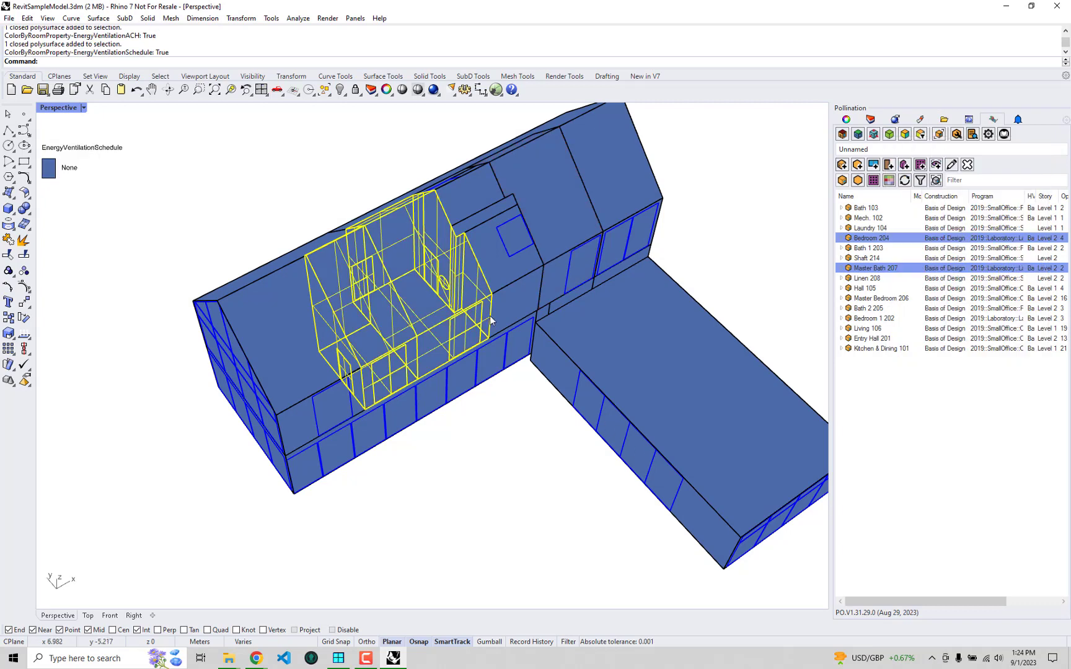
pyautogui.click(562, 252)
pyautogui.moveTo(562, 251); pyautogui.dragTo(485, 323, button='right')
pyautogui.moveTo(1026, 196); pyautogui.dragTo(1052, 209)
pyautogui.press('Escape')
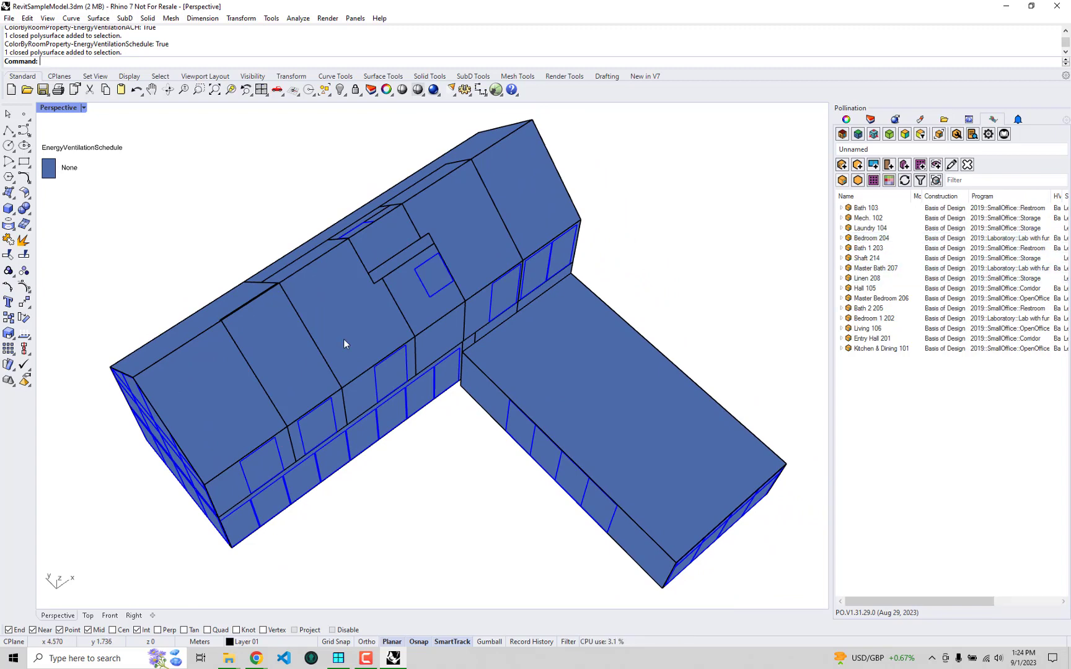
# Assign the Bio Lab - Default FH1 - BOD program type to the Bedroom 204, Master Bath 207 and Bedroom 1 202 rooms.
pyautogui.click(322, 401)
pyautogui.keyDown('shift'); pyautogui.click(397, 357); pyautogui.keyUp('shift')
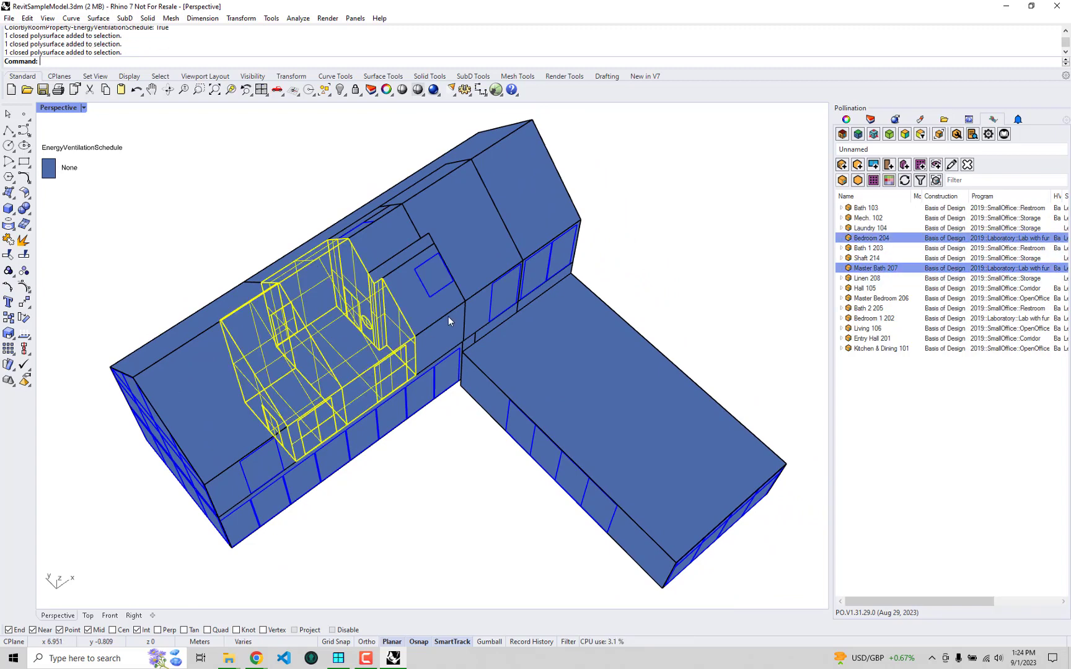
pyautogui.keyDown('shift'); pyautogui.click(493, 308); pyautogui.keyUp('shift')
pyautogui.moveTo(526, 332); pyautogui.dragTo(527, 335, button='right')
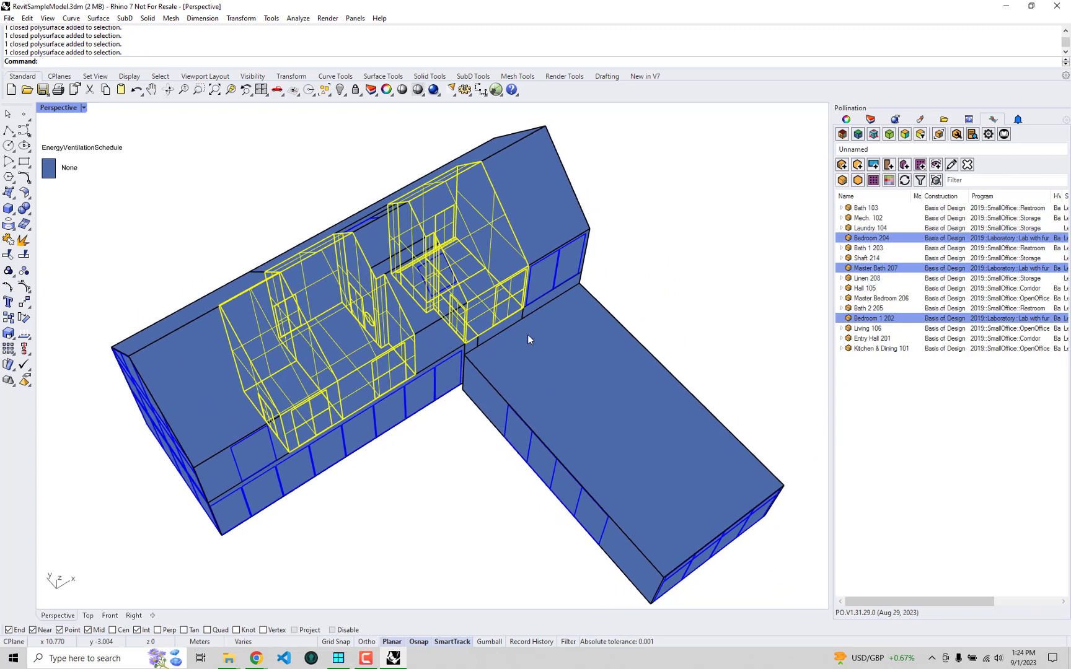
pyautogui.write('PO_EditRoomProperties')
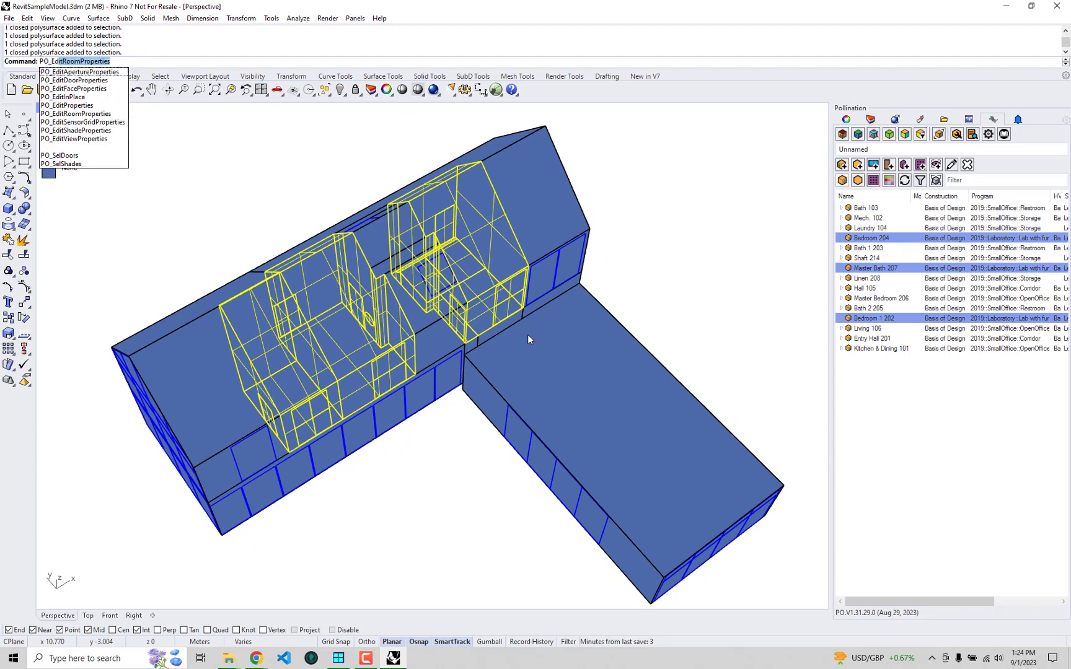
pyautogui.press('Return')
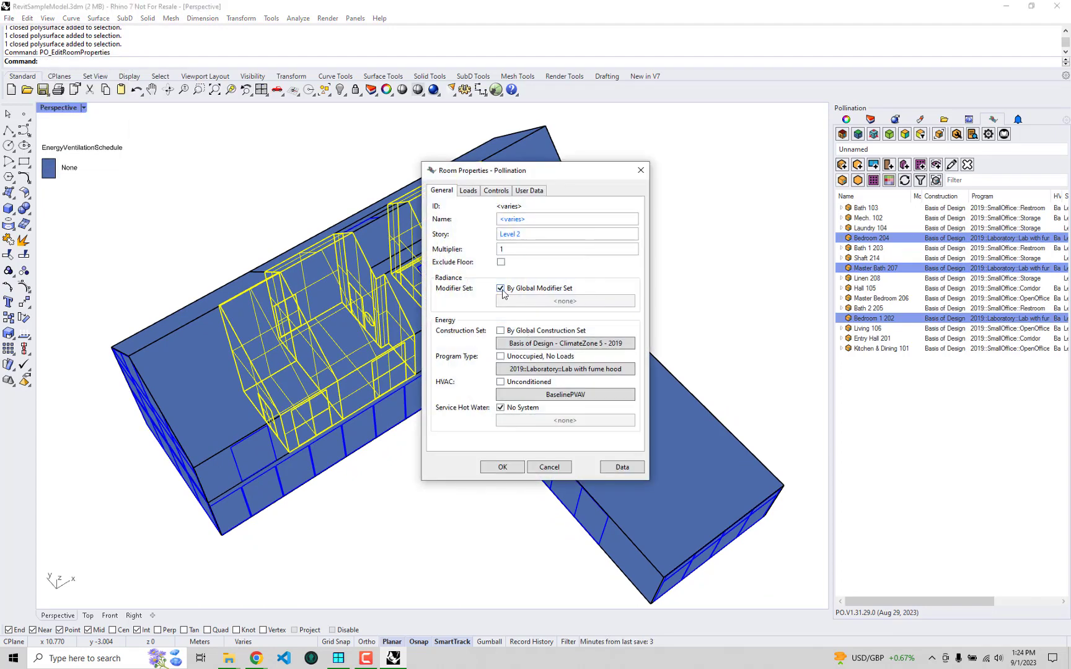
pyautogui.click(554, 369)
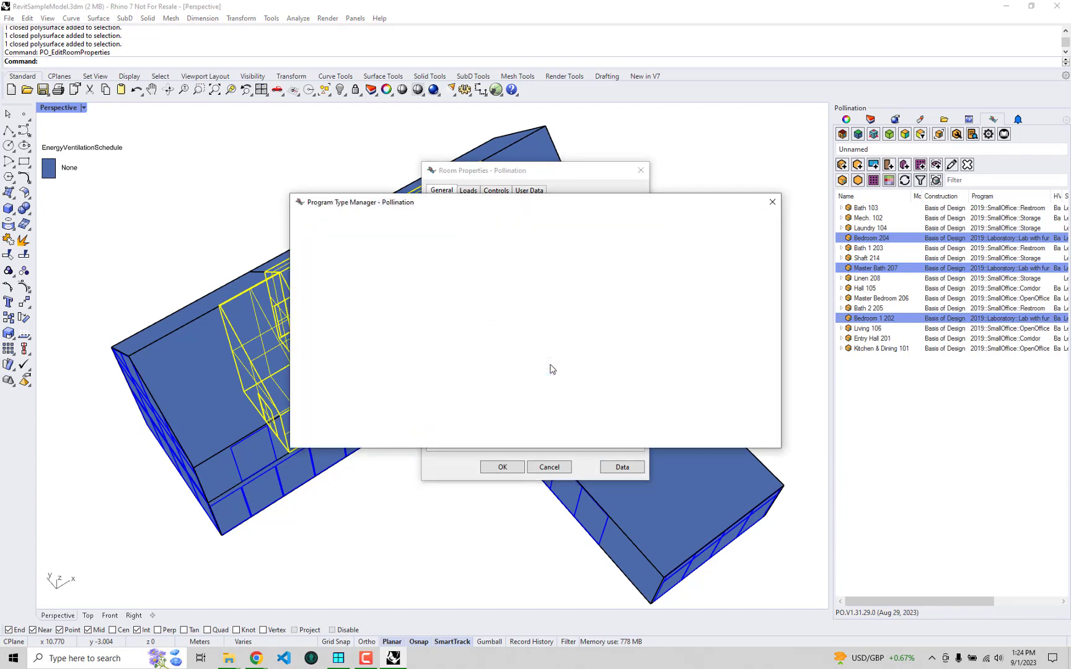
pyautogui.moveTo(772, 290); pyautogui.dragTo(768, 385)
pyautogui.click(363, 384)
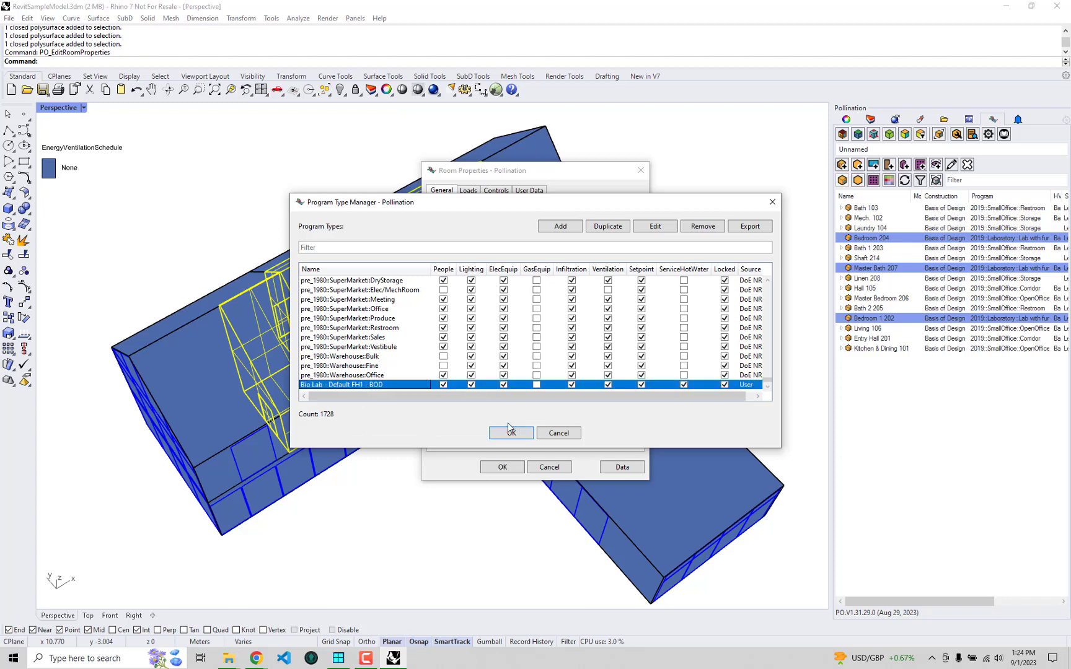
pyautogui.click(508, 433)
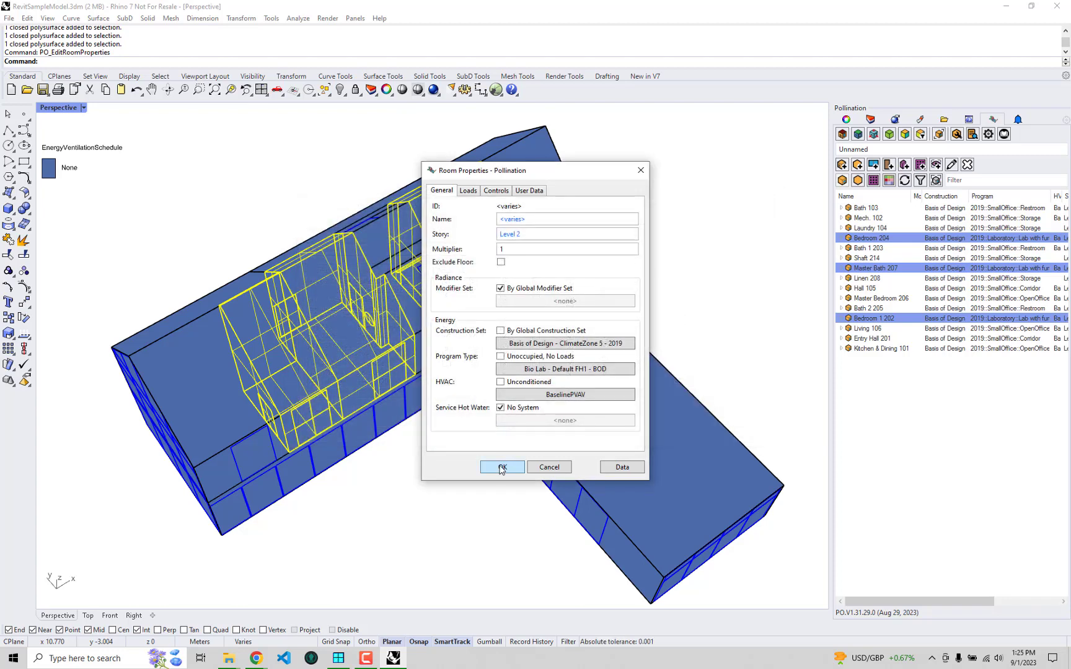
pyautogui.click(501, 467)
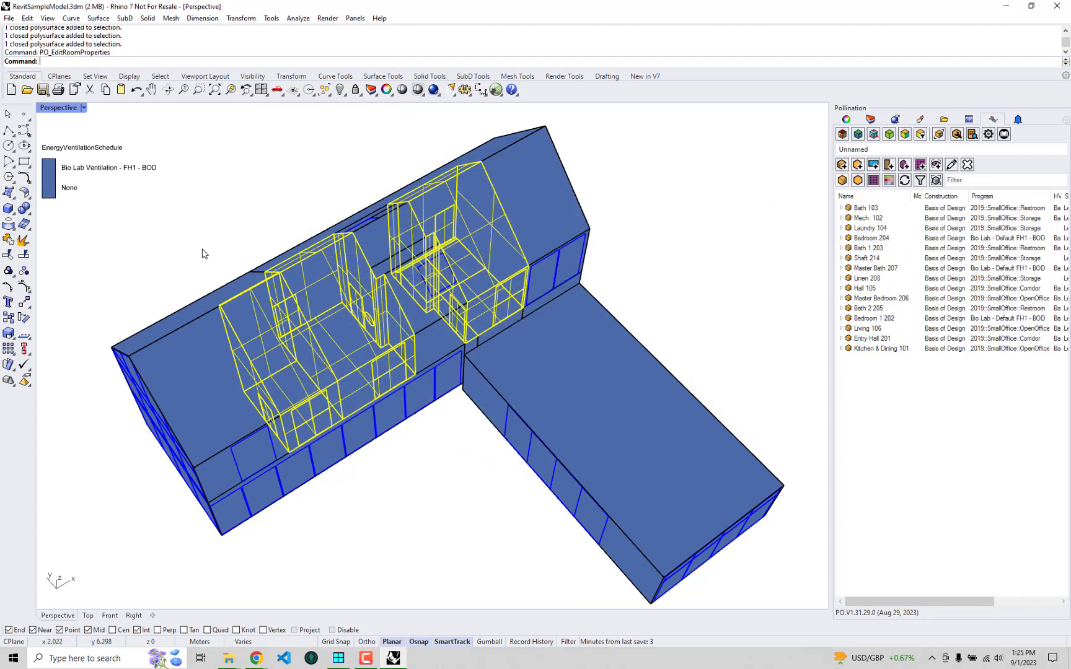
# Apply the ten-color red-to-blue preset to the EnergyVentilationSchedule legend and examine the recolored rooms from several angles.
pyautogui.moveTo(203, 251); pyautogui.dragTo(310, 186, button='right')
pyautogui.click(310, 186)
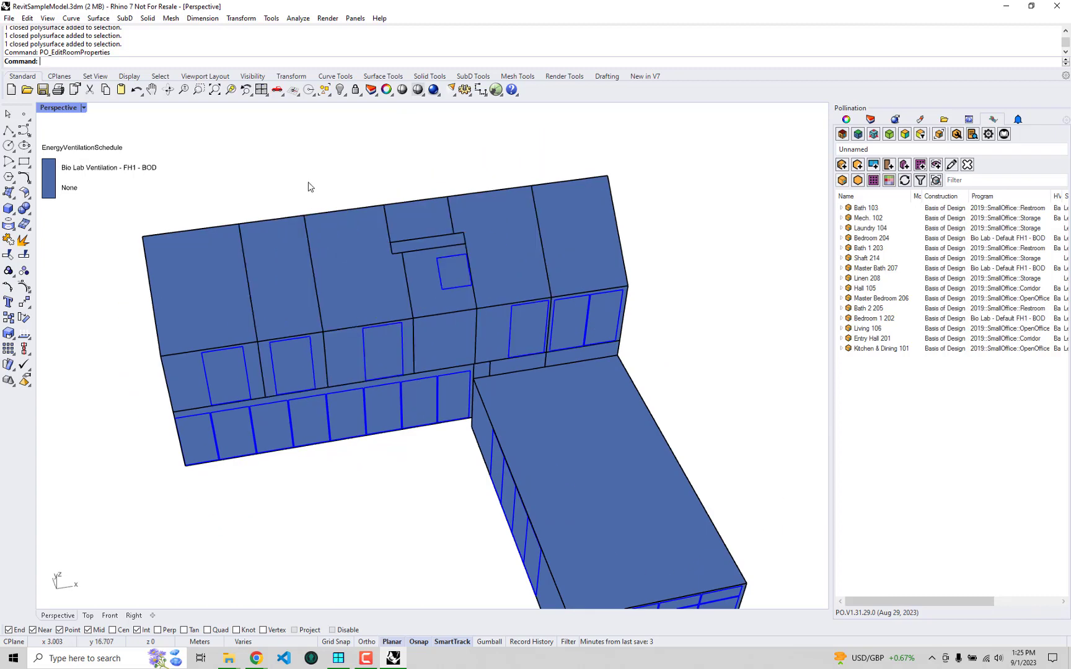
pyautogui.doubleClick(48, 179)
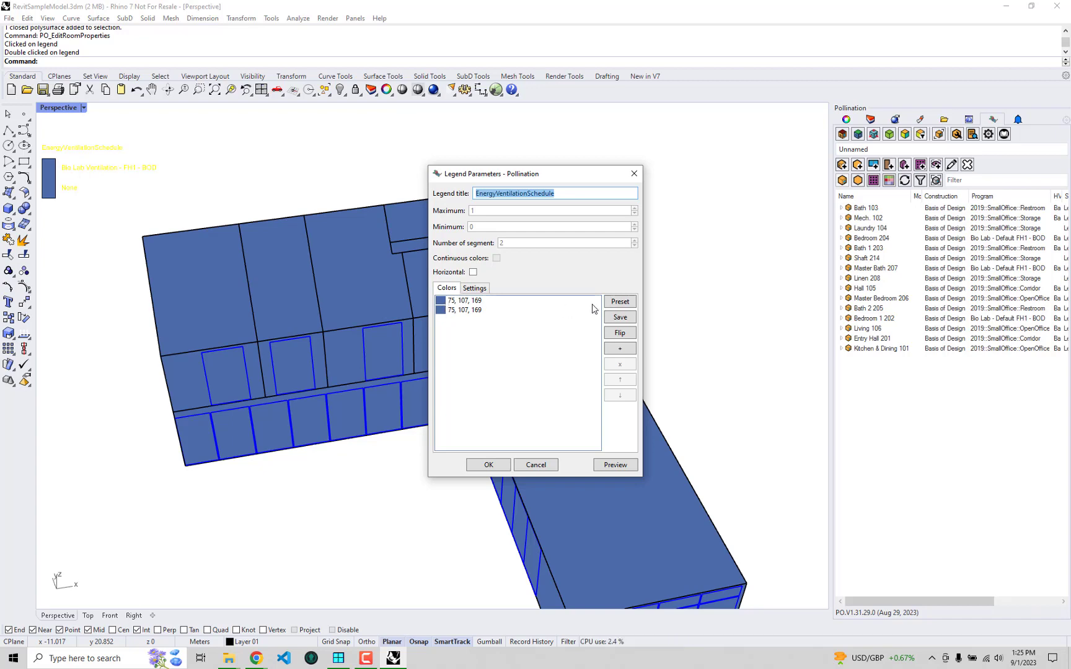
pyautogui.click(619, 302)
pyautogui.click(627, 308)
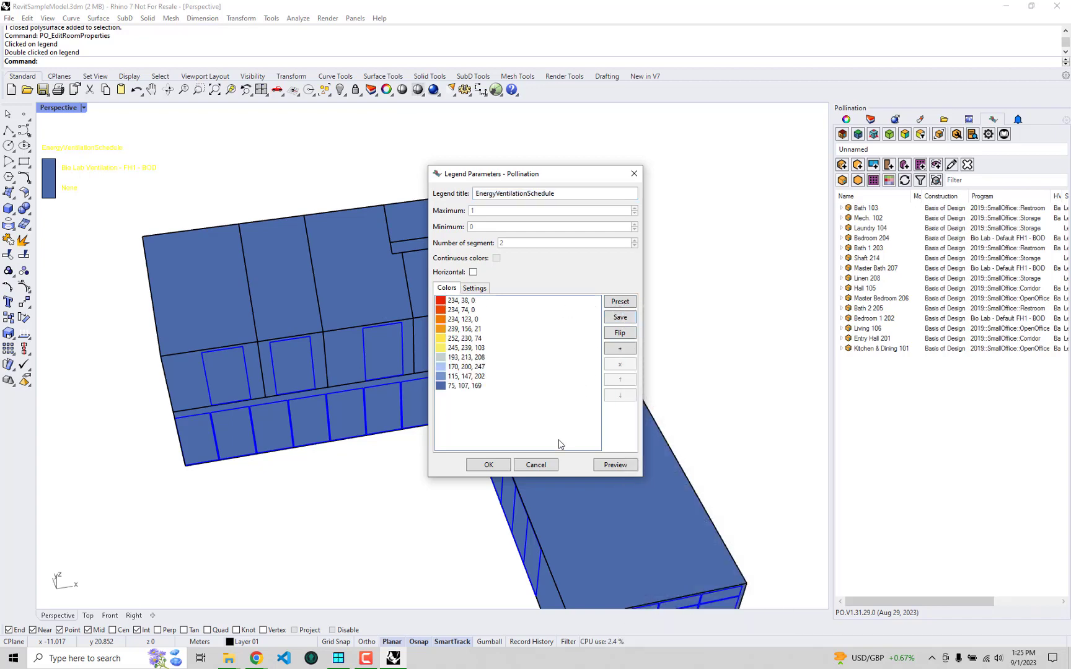
pyautogui.click(488, 465)
pyautogui.moveTo(489, 465); pyautogui.dragTo(332, 371, button='right')
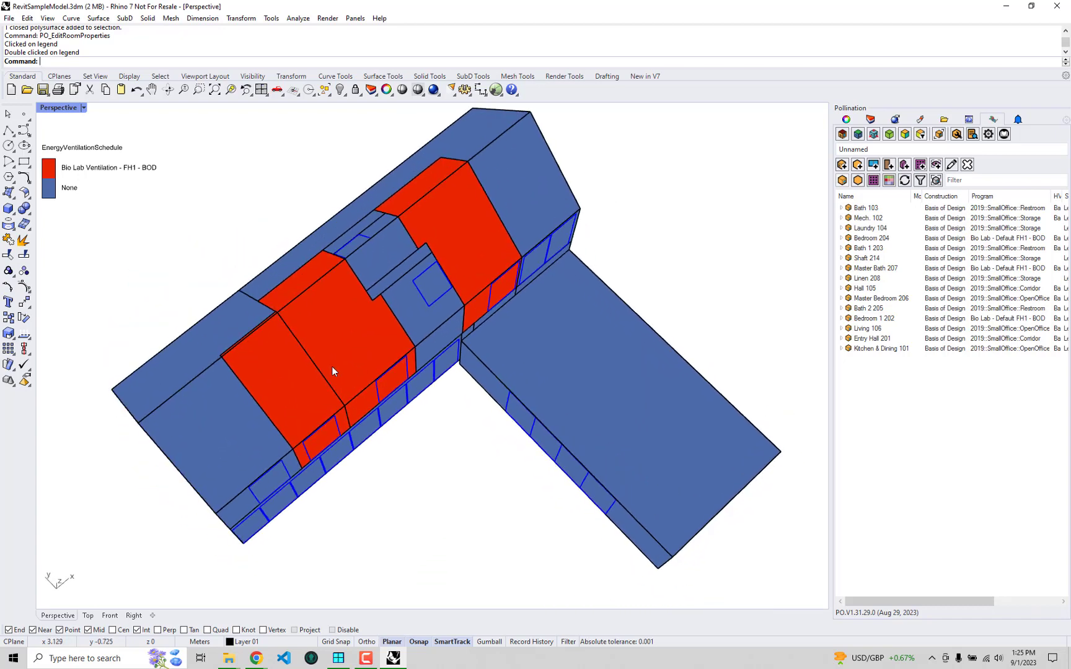
pyautogui.moveTo(427, 316); pyautogui.dragTo(277, 302, button='right')
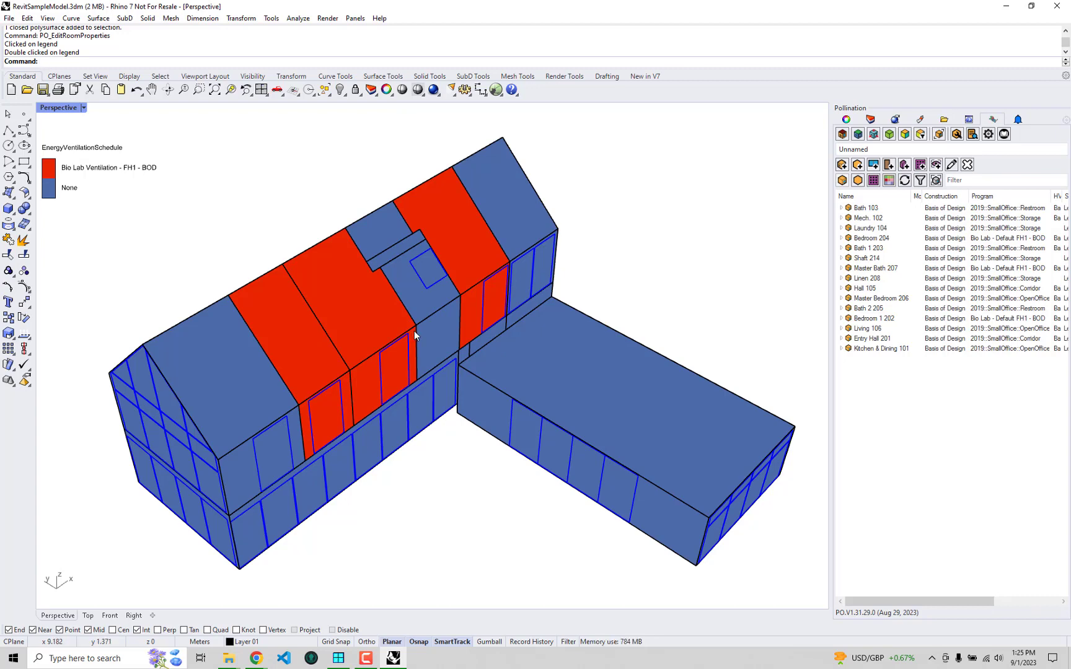
pyautogui.moveTo(426, 332); pyautogui.dragTo(471, 347, button='right')
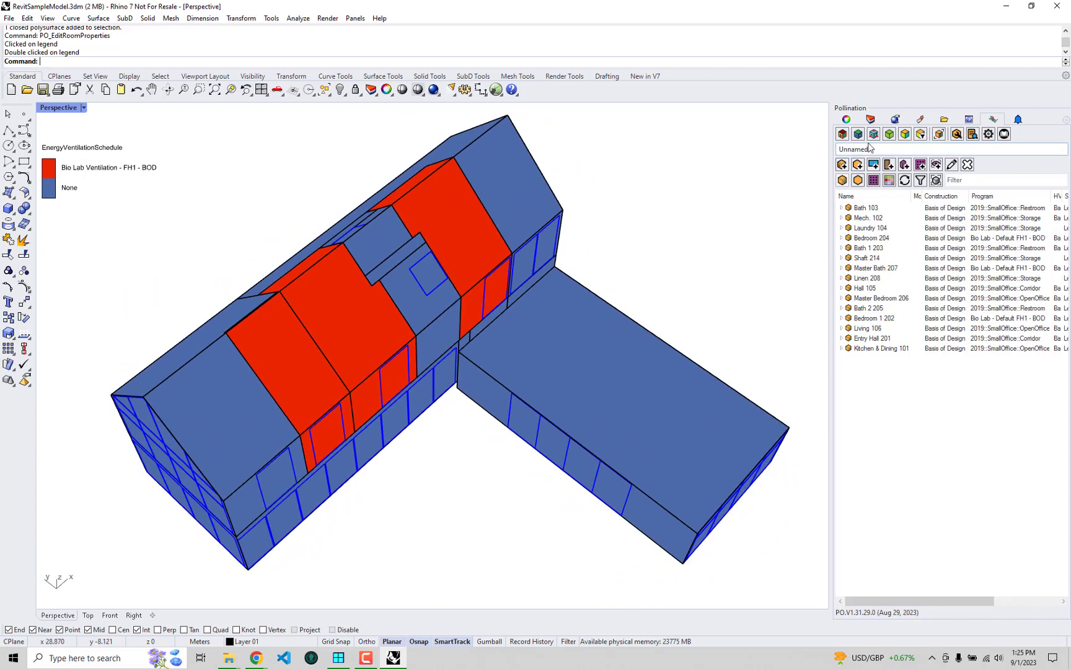
# Color the rooms by energy program type and examine from several angles which program each room uses.
pyautogui.click(905, 135)
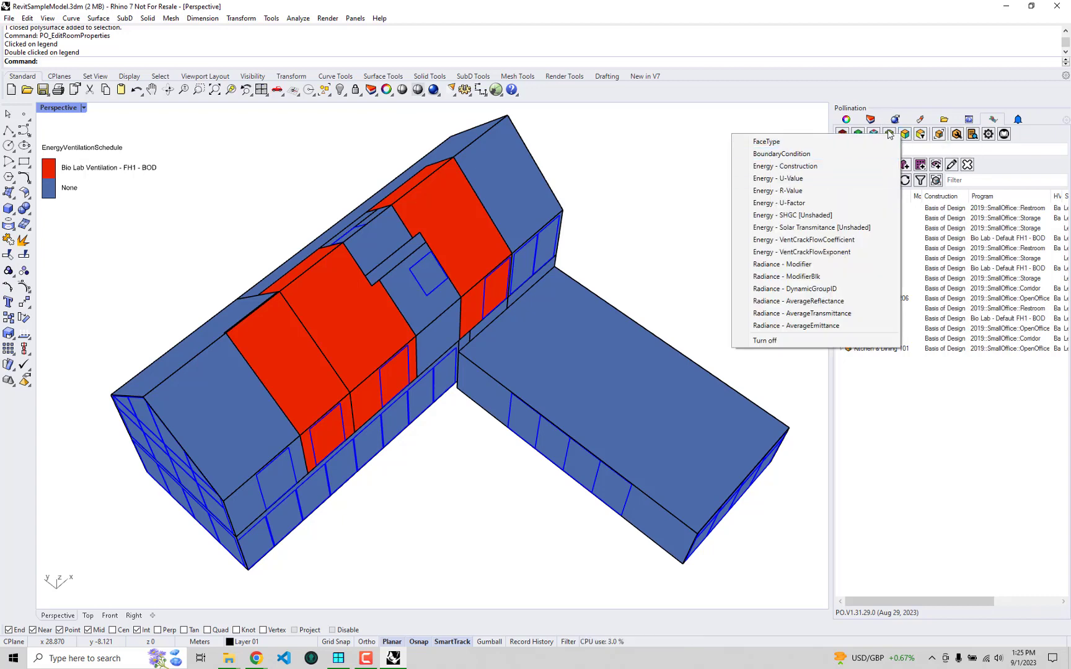
pyautogui.click(888, 134)
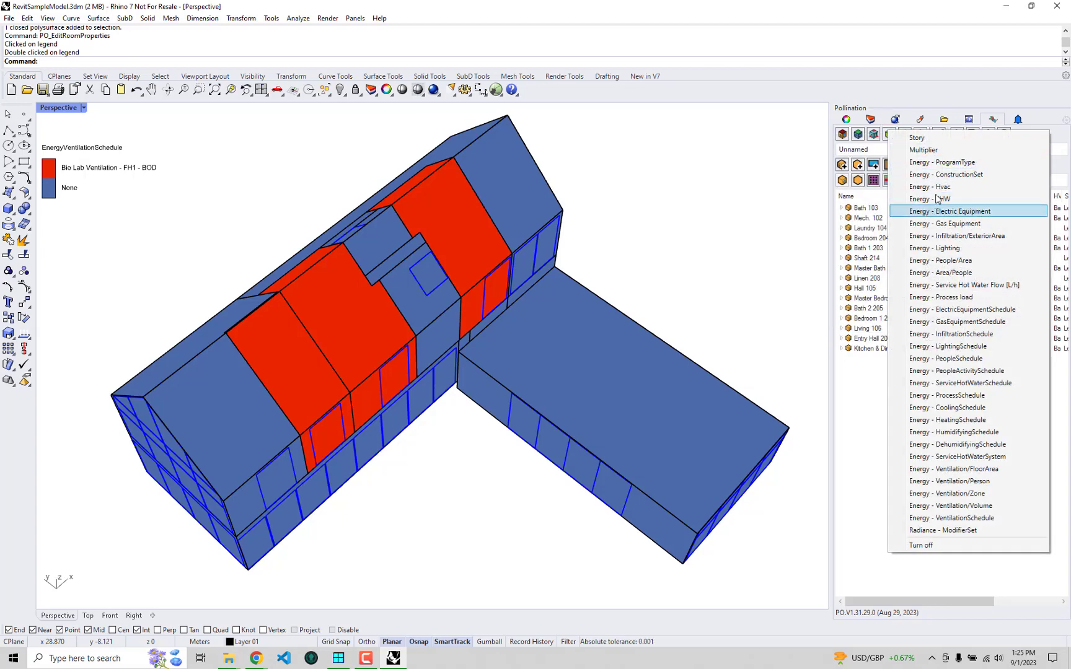
pyautogui.click(930, 162)
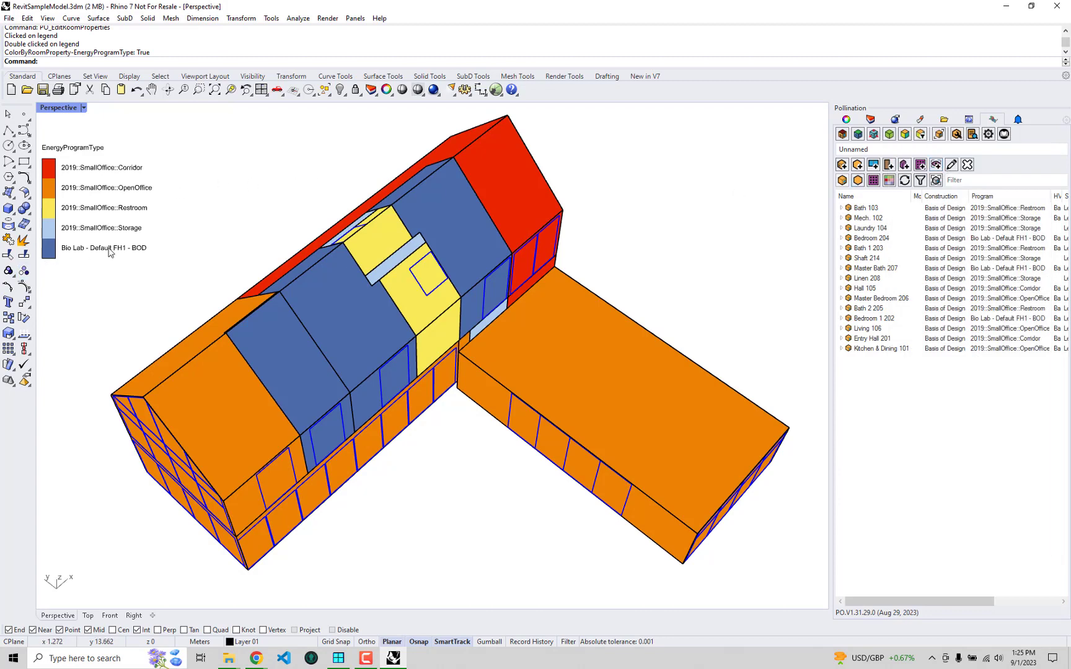
pyautogui.moveTo(285, 298); pyautogui.dragTo(421, 332, button='right')
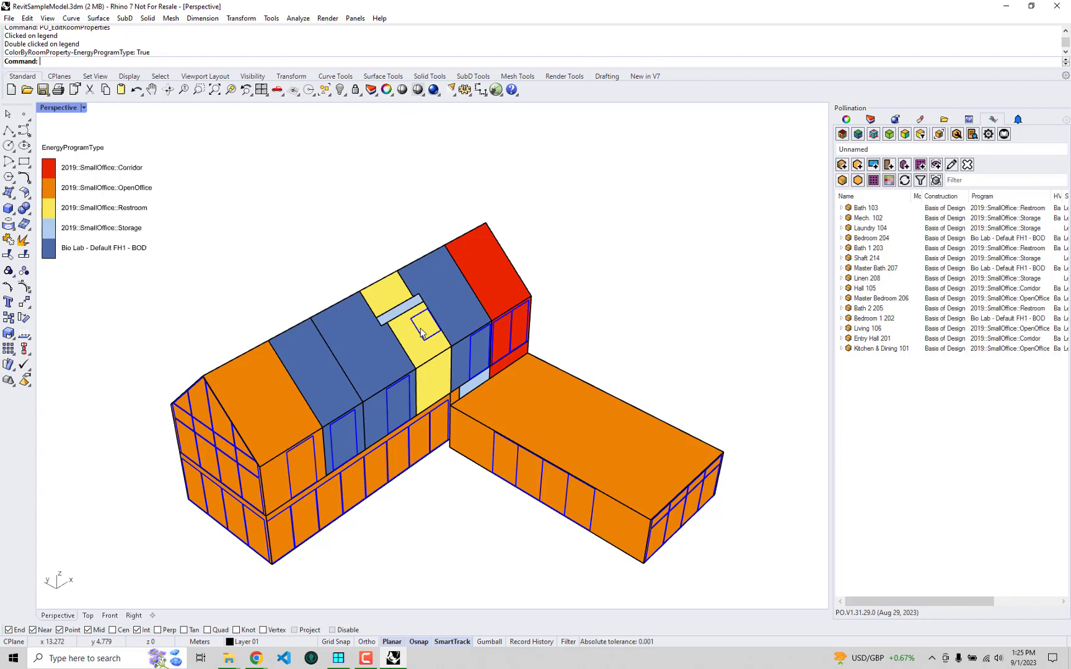
pyautogui.moveTo(421, 333); pyautogui.dragTo(379, 413, button='right')
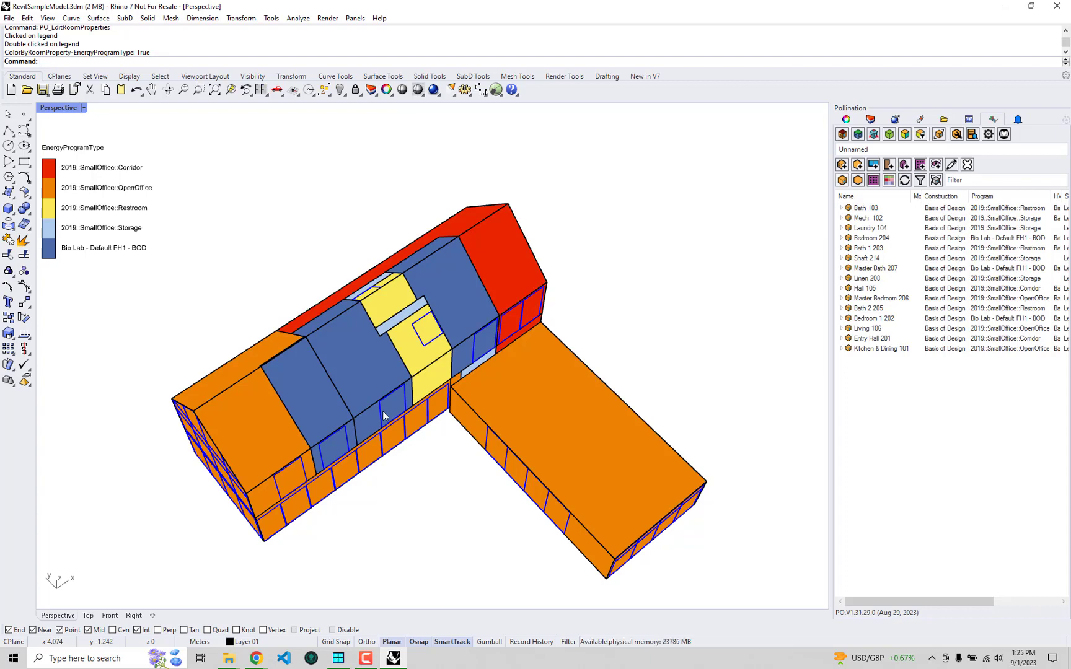
pyautogui.moveTo(370, 299); pyautogui.dragTo(402, 312, button='right')
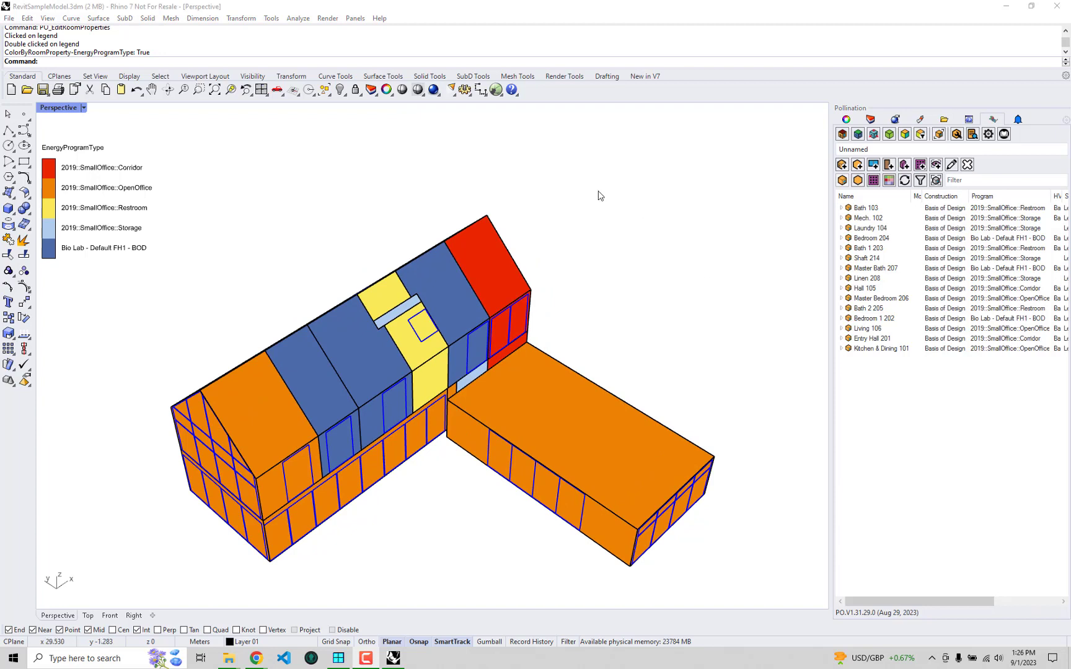
# Open Grasshopper, arrange its window beside the building model, and bring up its Pollination components.
pyautogui.click(497, 90)
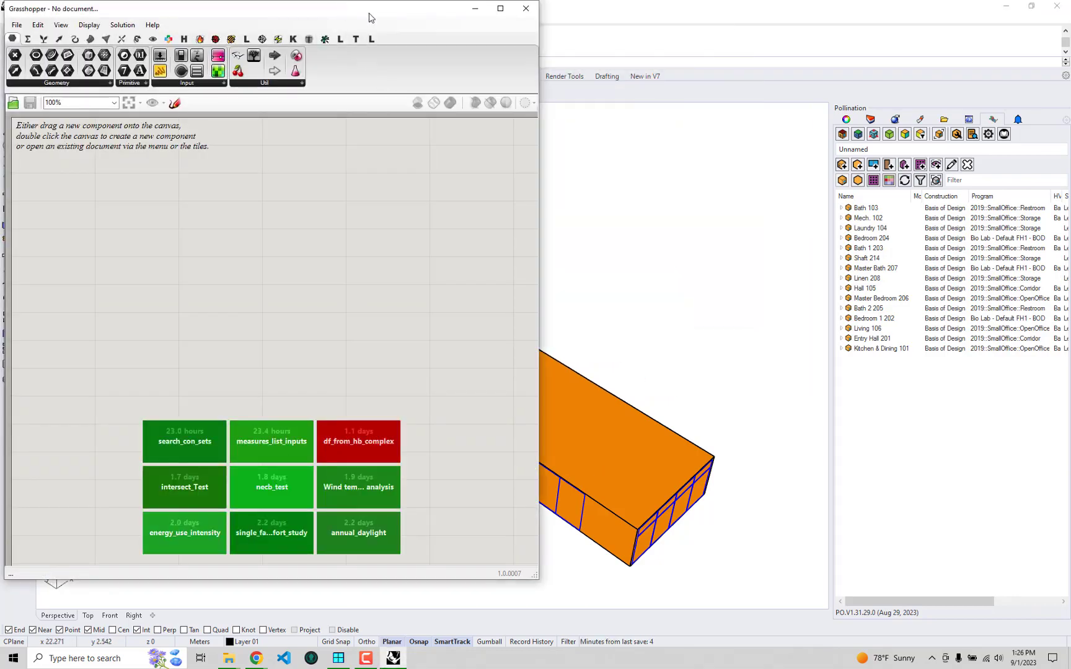
pyautogui.moveTo(371, 19); pyautogui.dragTo(1070, 108)
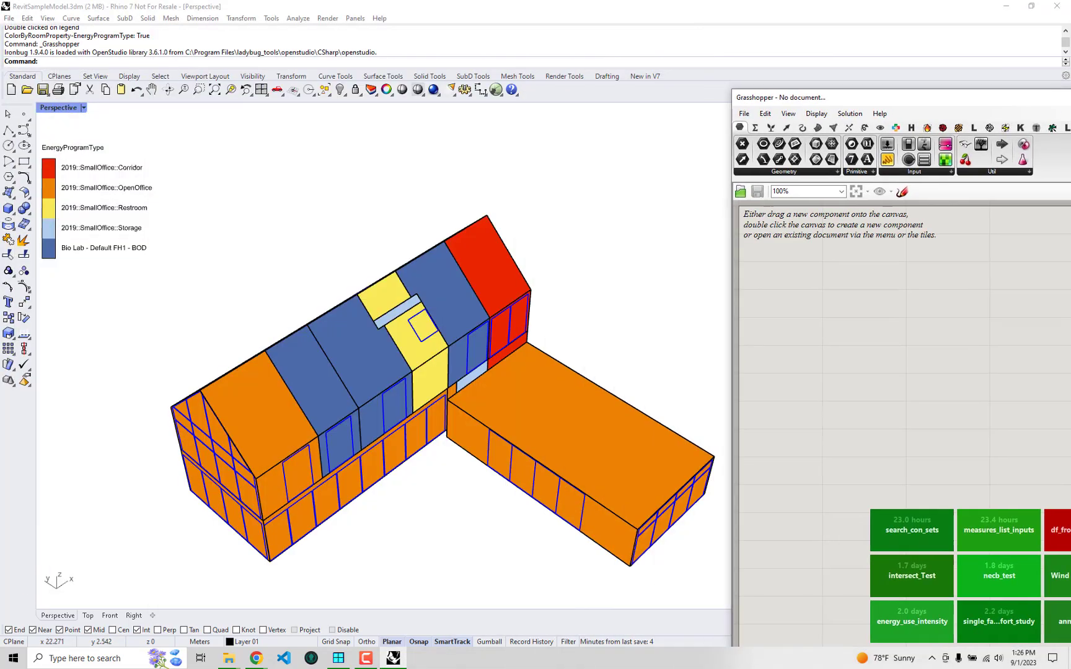
pyautogui.click(701, 39)
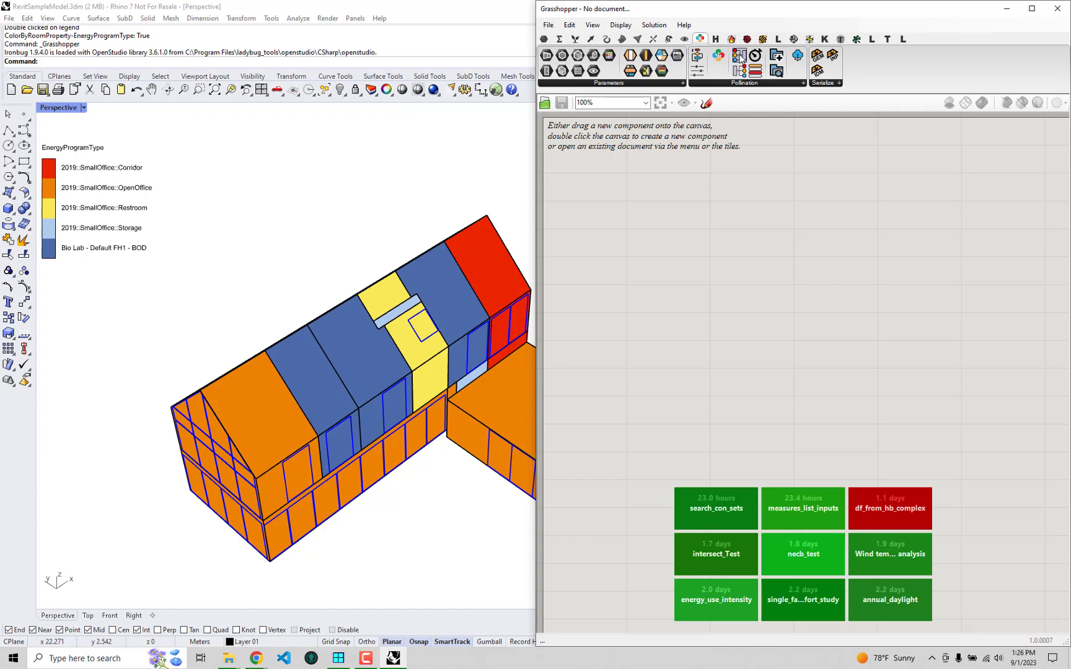
# Add a Pollination Room parameter to the canvas and reference the upper-floor OpenOffice room at the building's gable end.
pyautogui.moveTo(579, 55); pyautogui.dragTo(691, 233)
pyautogui.rightClick(693, 239)
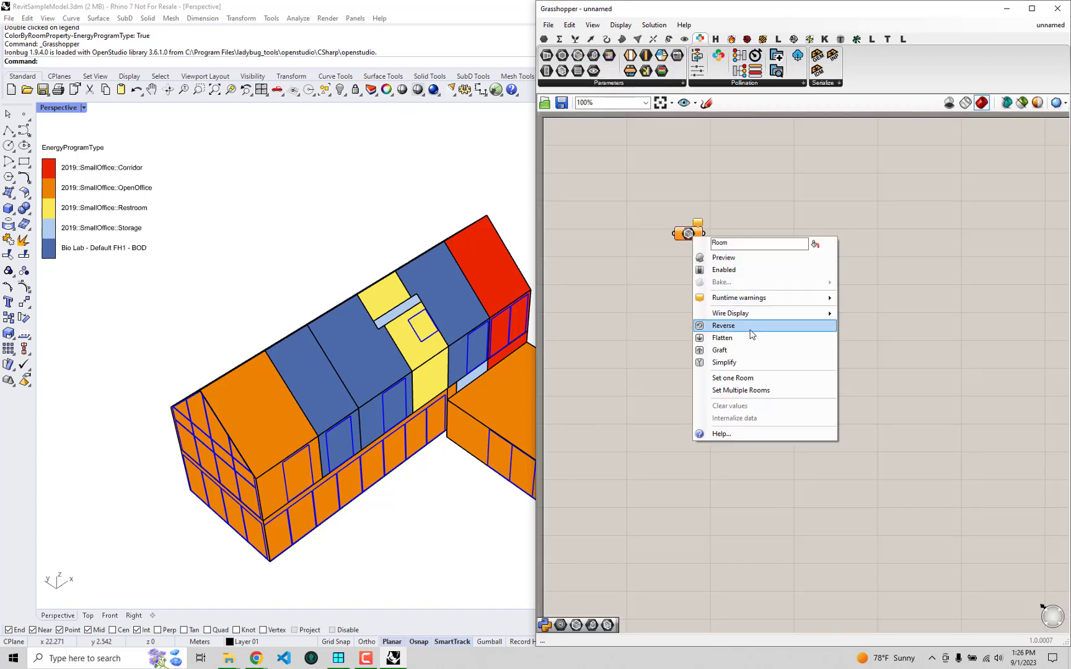
pyautogui.click(744, 380)
pyautogui.click(217, 413)
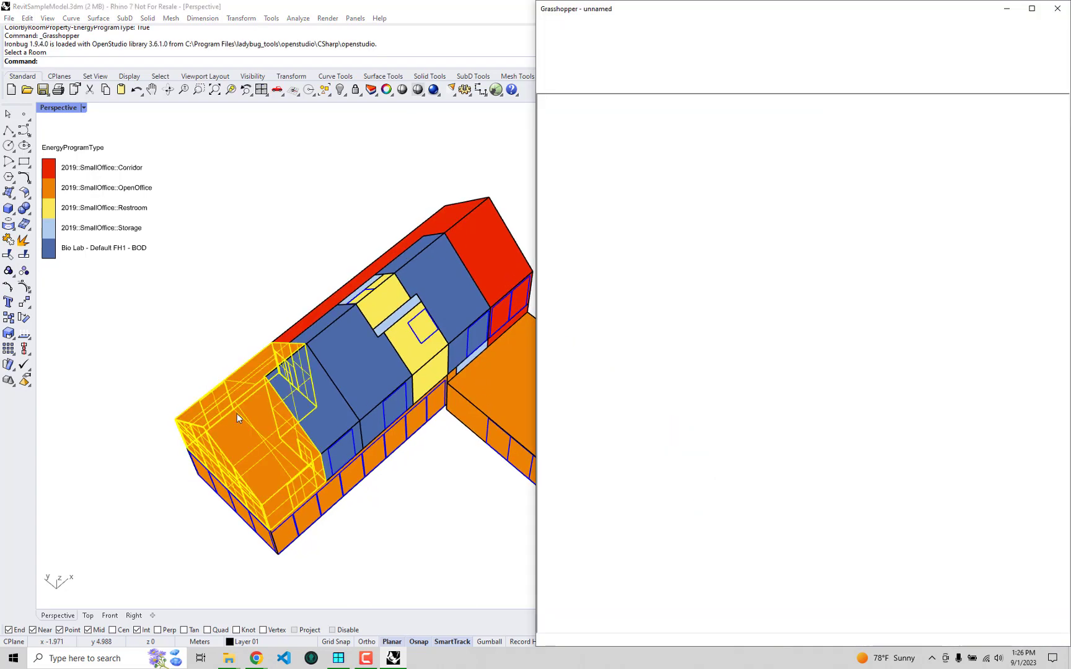
pyautogui.moveTo(280, 425)
pyautogui.mouseDown(button='right')
pyautogui.moveTo(294, 364)
pyautogui.moveTo(317, 375)
pyautogui.moveTo(538, 217)
pyautogui.mouseUp(button='right')
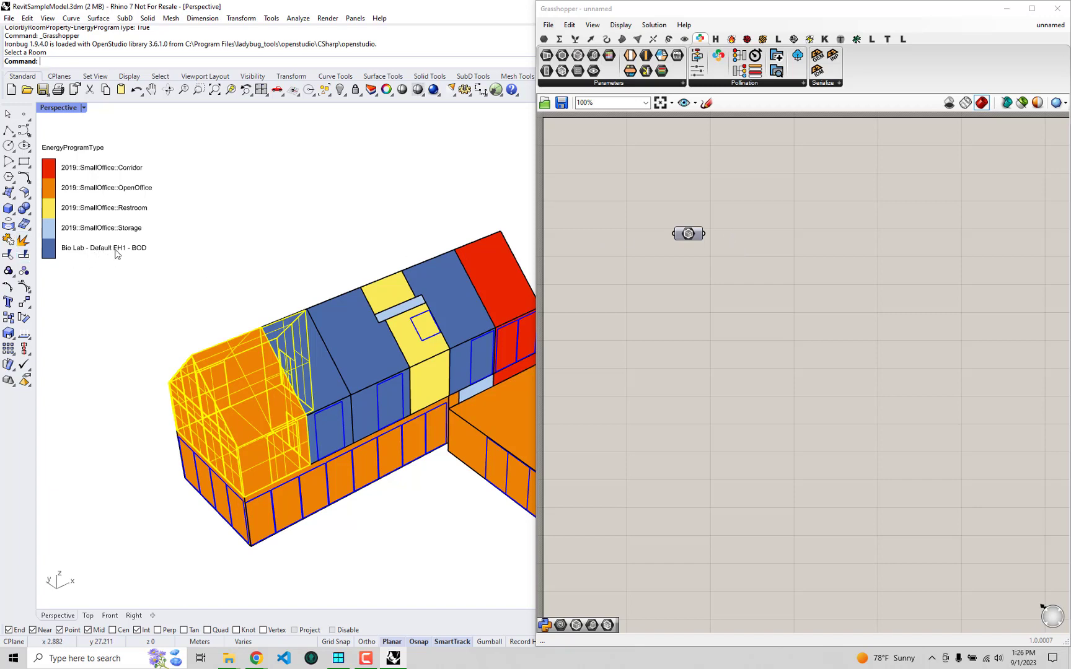
pyautogui.moveTo(682, 235); pyautogui.dragTo(652, 232)
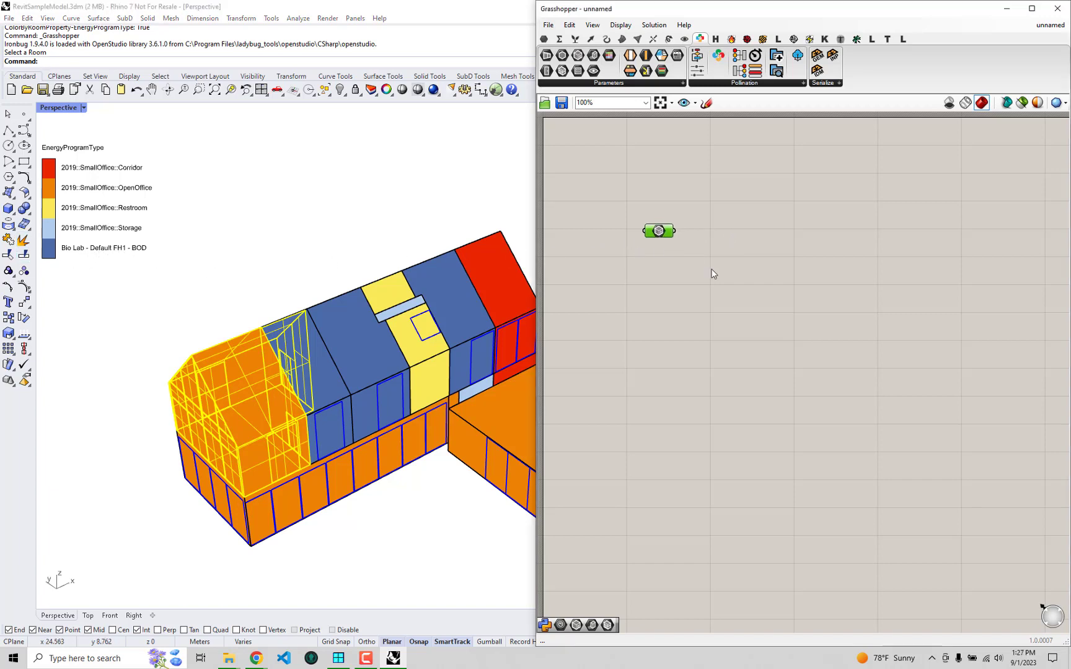
pyautogui.click(762, 39)
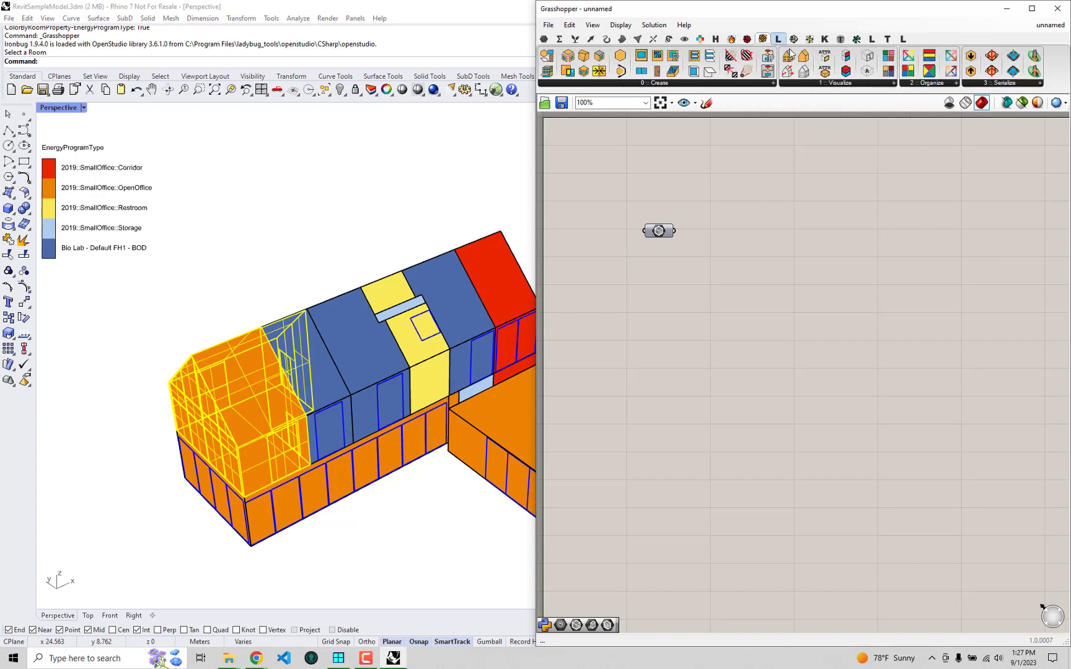
pyautogui.click(732, 39)
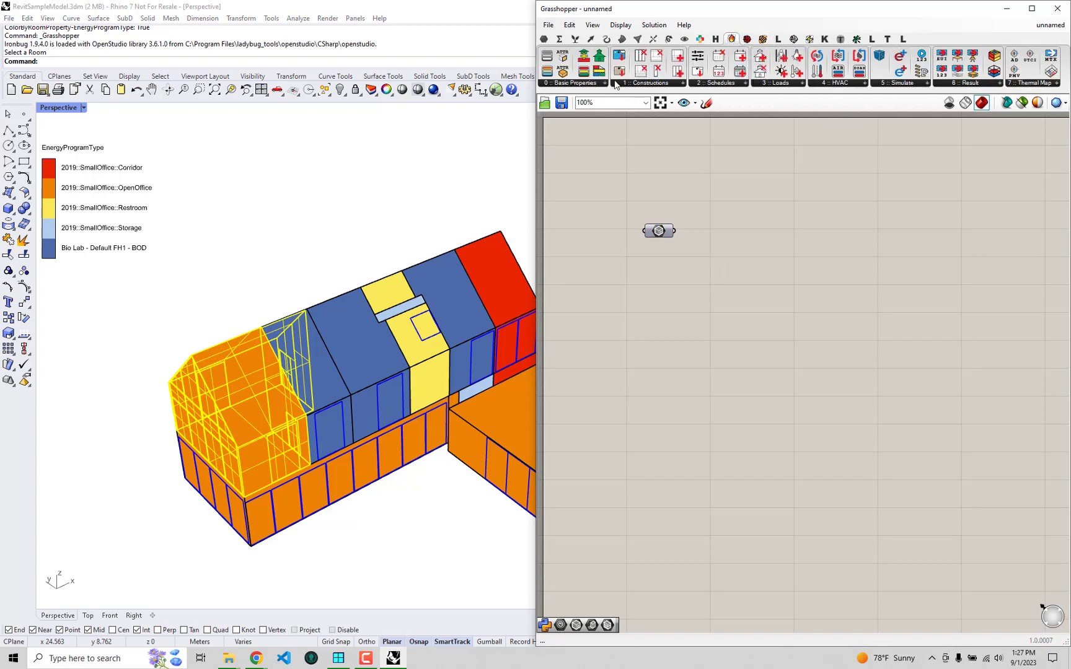
pyautogui.moveTo(598, 55); pyautogui.dragTo(769, 355)
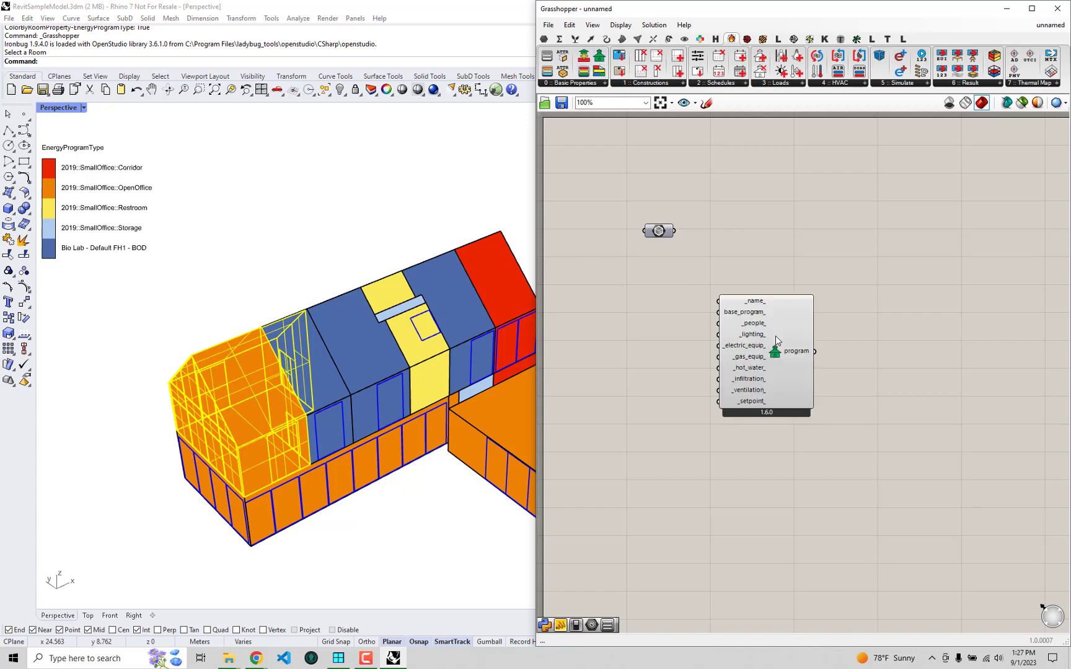
pyautogui.click(775, 343)
pyautogui.scroll(2, 767, 346)
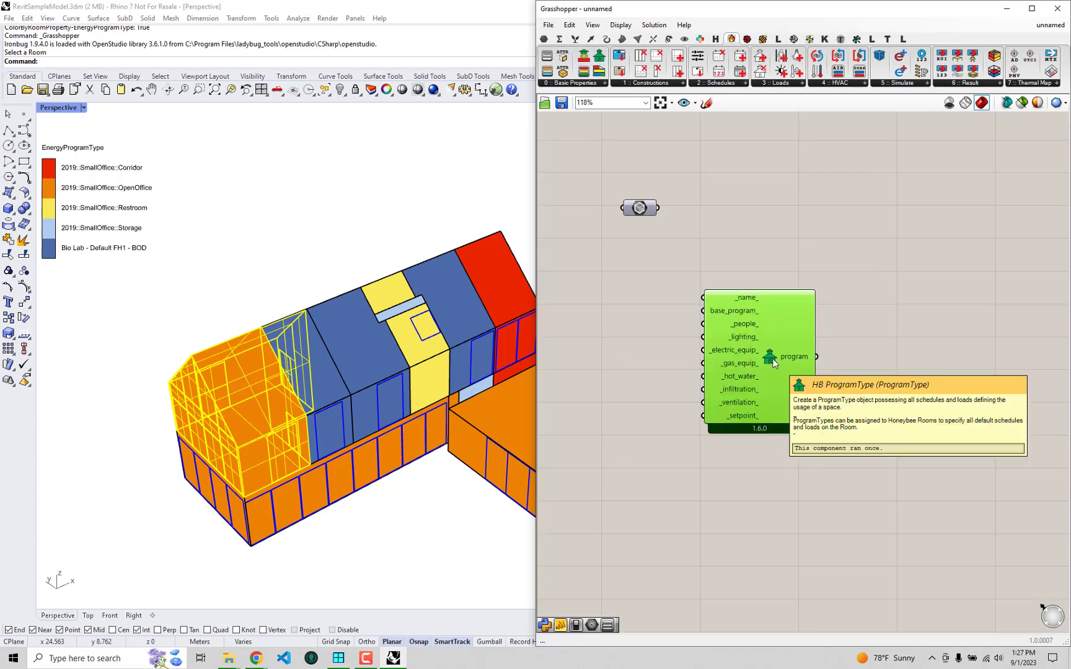
pyautogui.press('Delete')
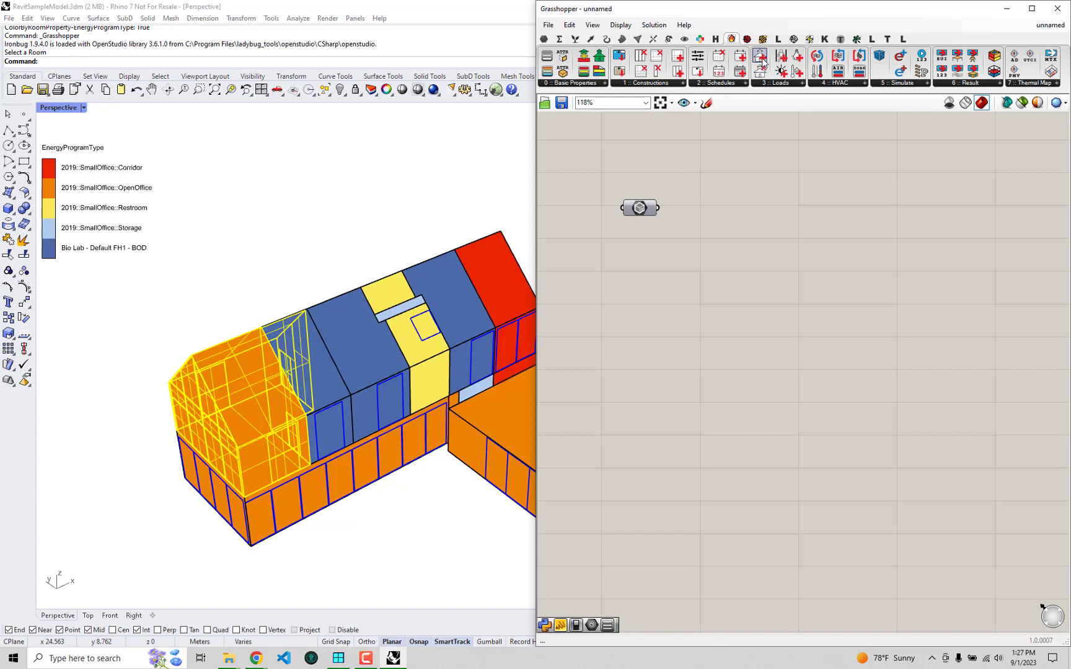
# Add a component that applies a program to rooms, feeding it the referenced room and a panel reading "Bio Lab - Default FH1 - BOD".
pyautogui.moveTo(763, 62); pyautogui.dragTo(784, 254)
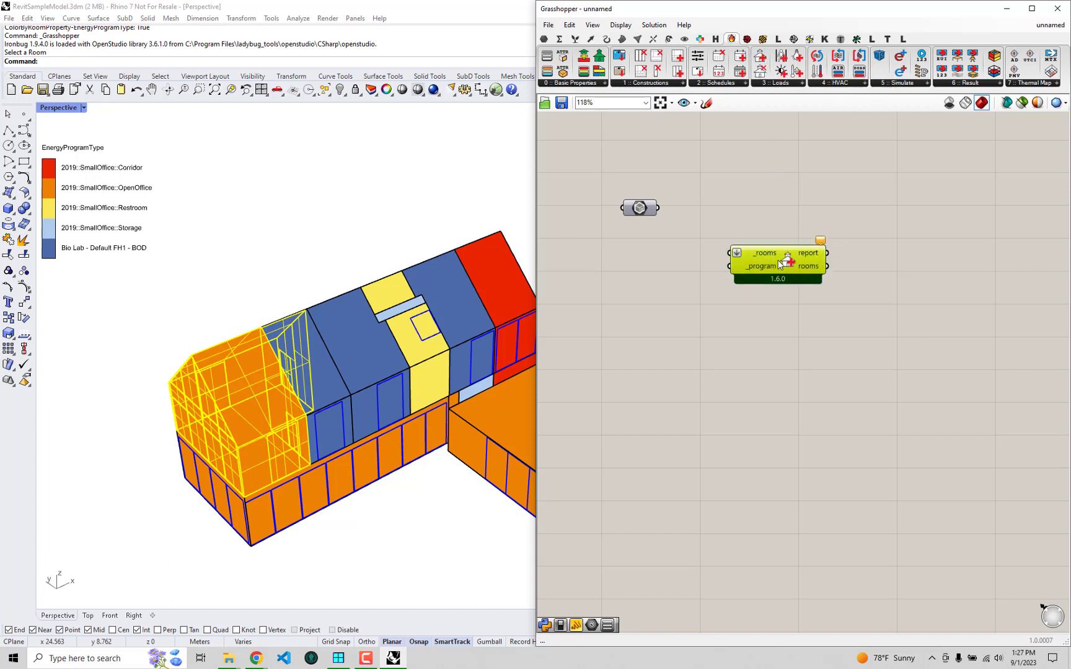
pyautogui.moveTo(658, 207); pyautogui.dragTo(733, 253)
pyautogui.doubleClick(643, 279)
pyautogui.write('"')
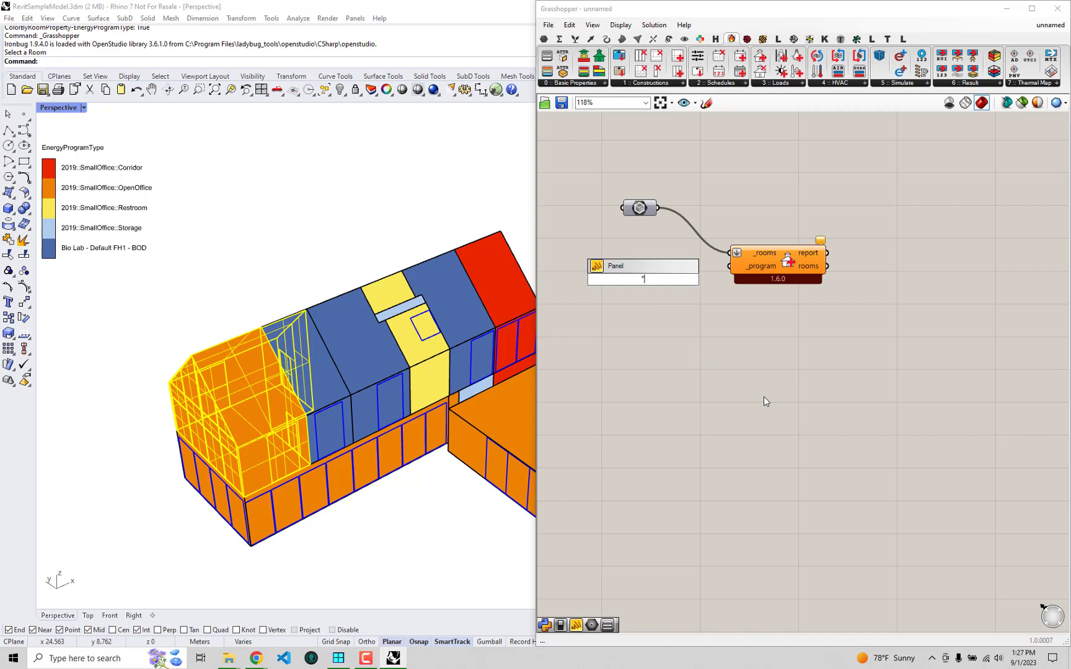
pyautogui.write('Bio Lab - Default FH1 - BOD')
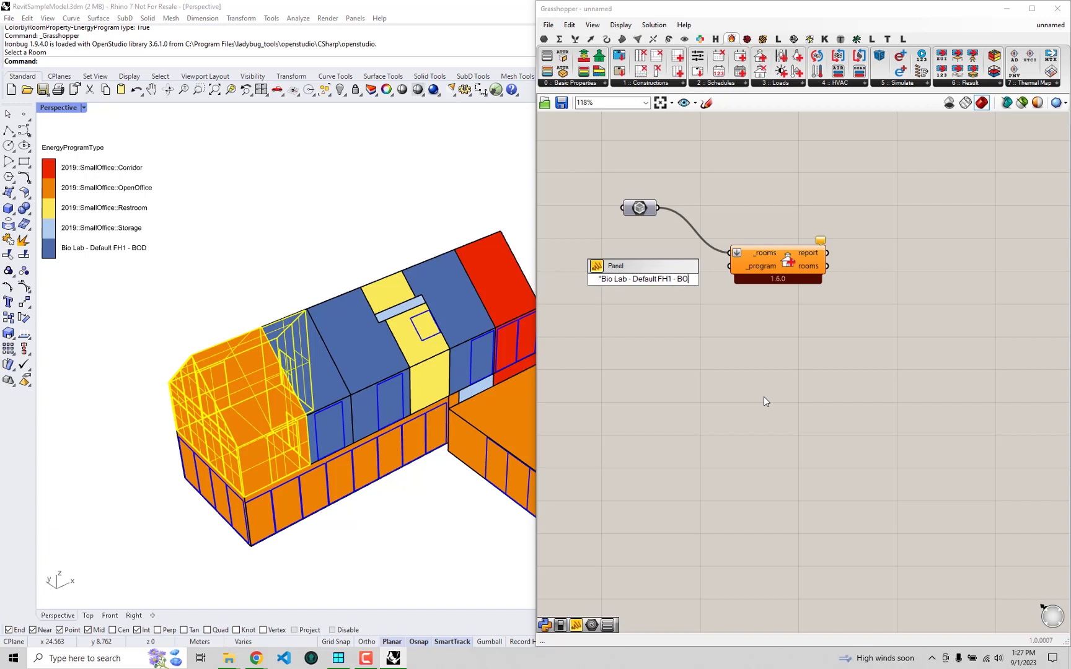
pyautogui.click(765, 396)
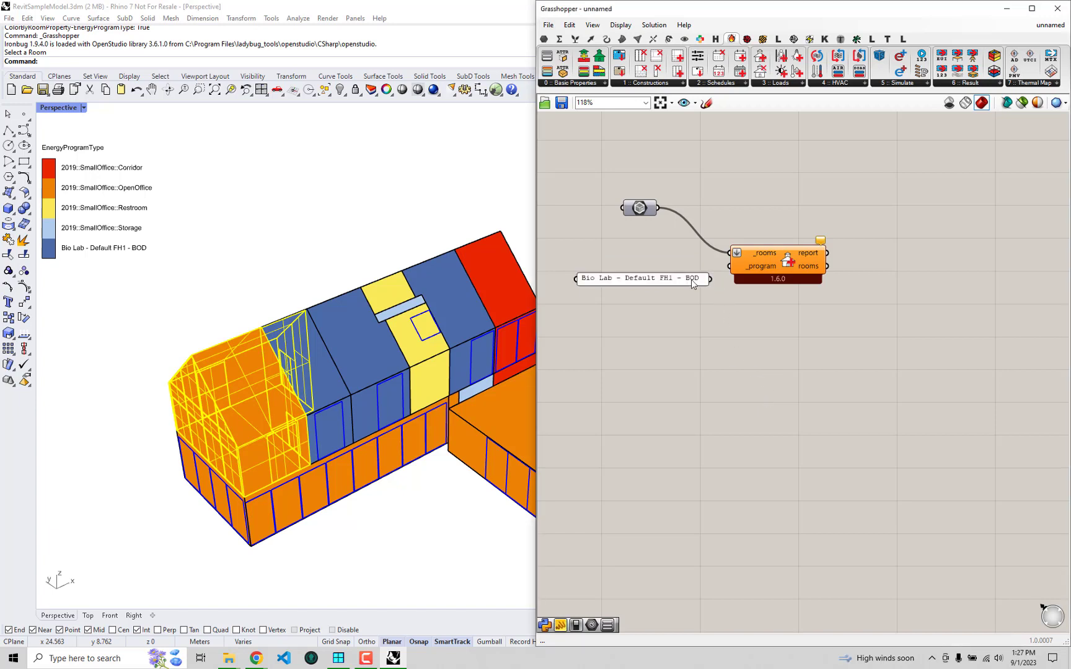
pyautogui.moveTo(692, 284); pyautogui.dragTo(730, 267)
pyautogui.moveTo(868, 246); pyautogui.dragTo(864, 255, button='right')
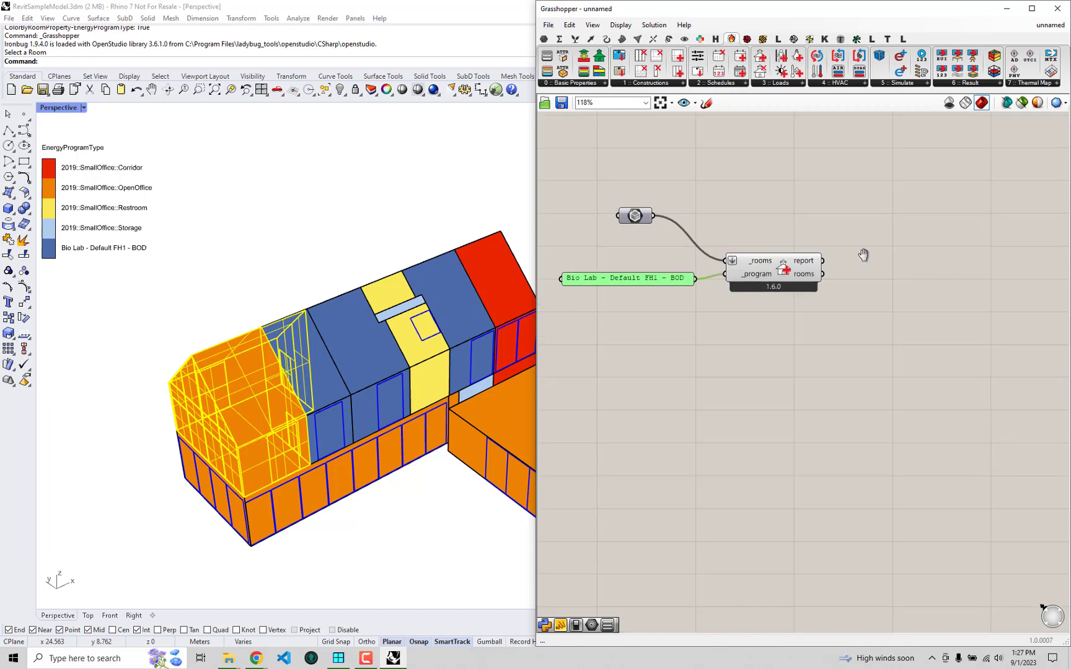
# Add a Honeybee component that colors rooms by attribute to the canvas, discarding the RoomAttr list placed first.
pyautogui.click(763, 38)
pyautogui.moveTo(831, 71); pyautogui.dragTo(875, 326)
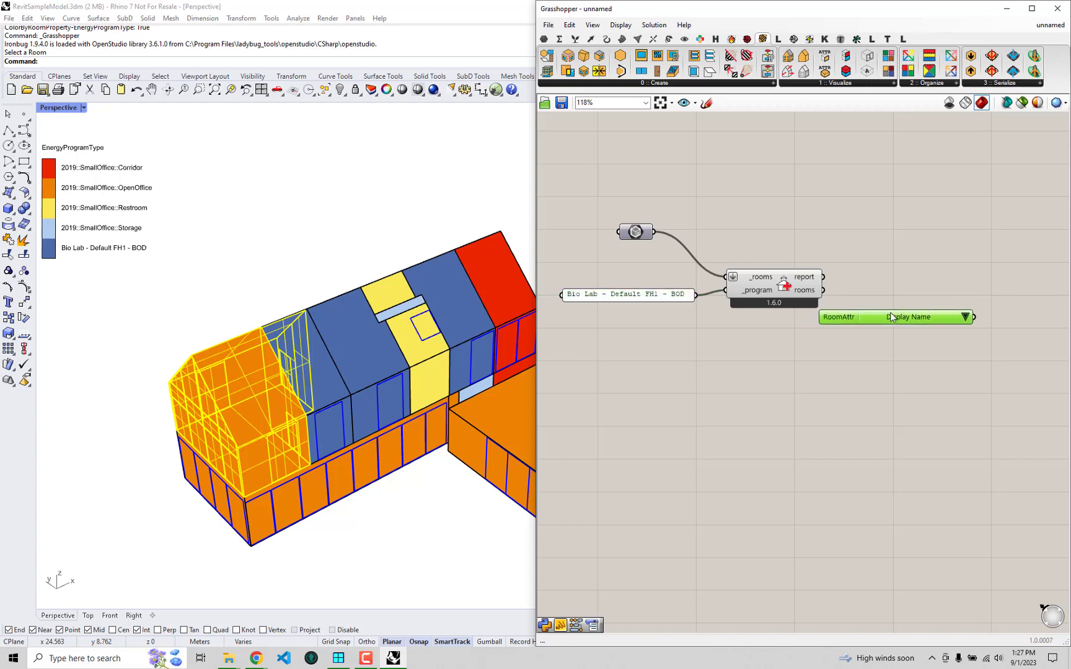
pyautogui.press('Delete')
pyautogui.moveTo(846, 71); pyautogui.dragTo(948, 345)
# Turn off the building model's color-by-property display, moving the Grasshopper window aside and back to the model's side.
pyautogui.moveTo(840, 12); pyautogui.dragTo(809, 282)
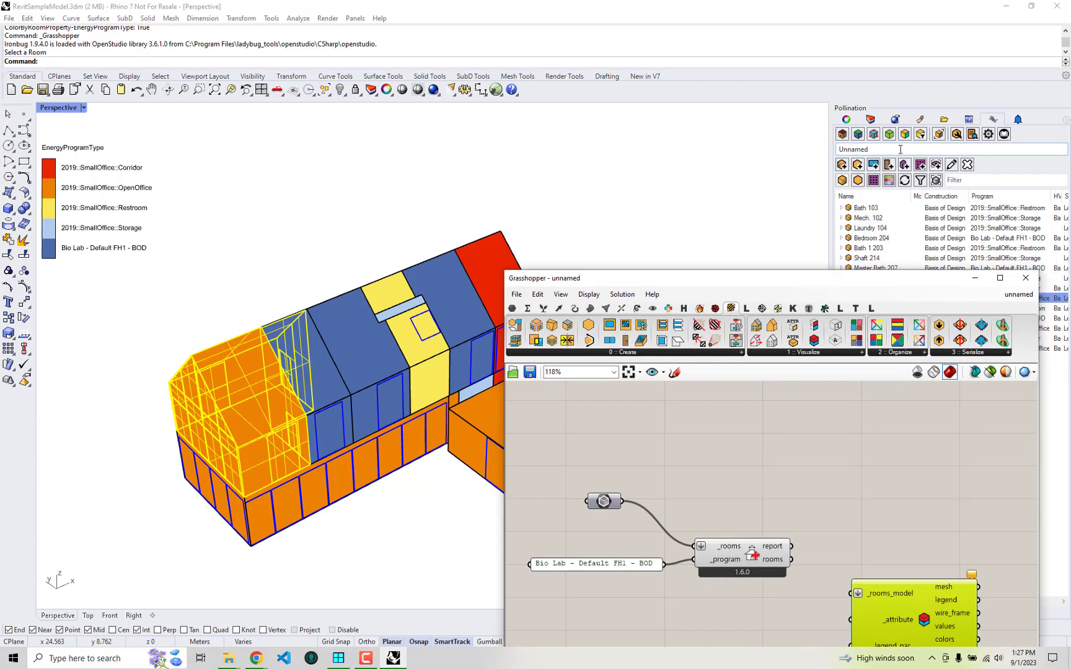
pyautogui.click(890, 134)
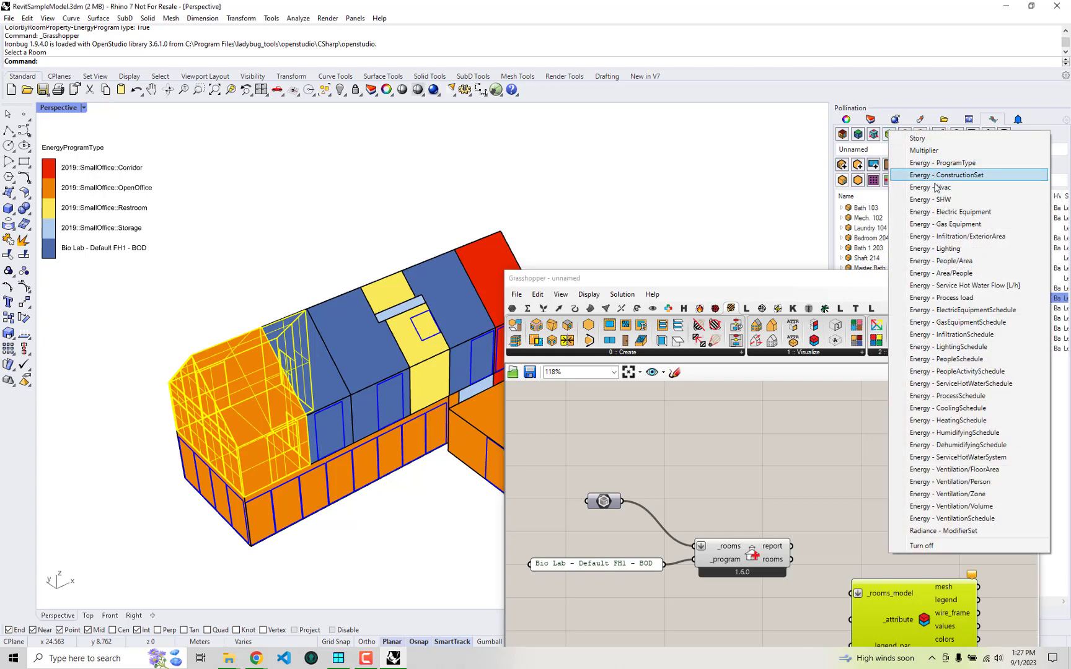
pyautogui.click(921, 546)
pyautogui.moveTo(836, 284); pyautogui.dragTo(1070, 257)
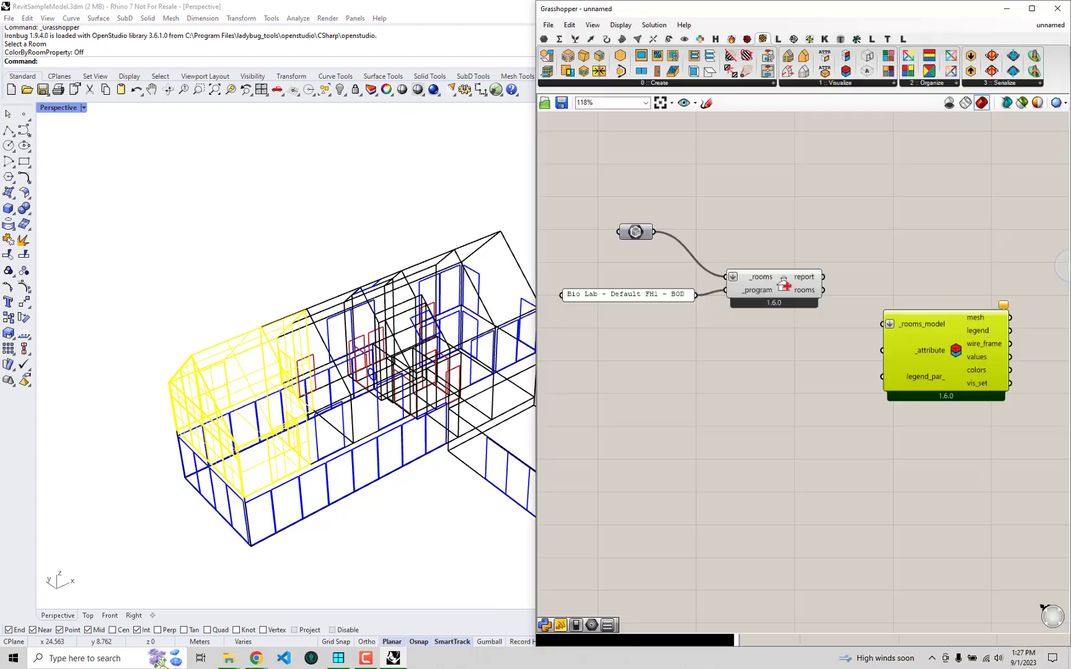
# Connect the programmed room to the coloring component, supply a RoomEnergyAttr list set to Program as its attribute, and inspect the room's legend.
pyautogui.moveTo(824, 289); pyautogui.dragTo(882, 325)
pyautogui.moveTo(931, 351); pyautogui.dragTo(931, 363)
pyautogui.click(852, 390)
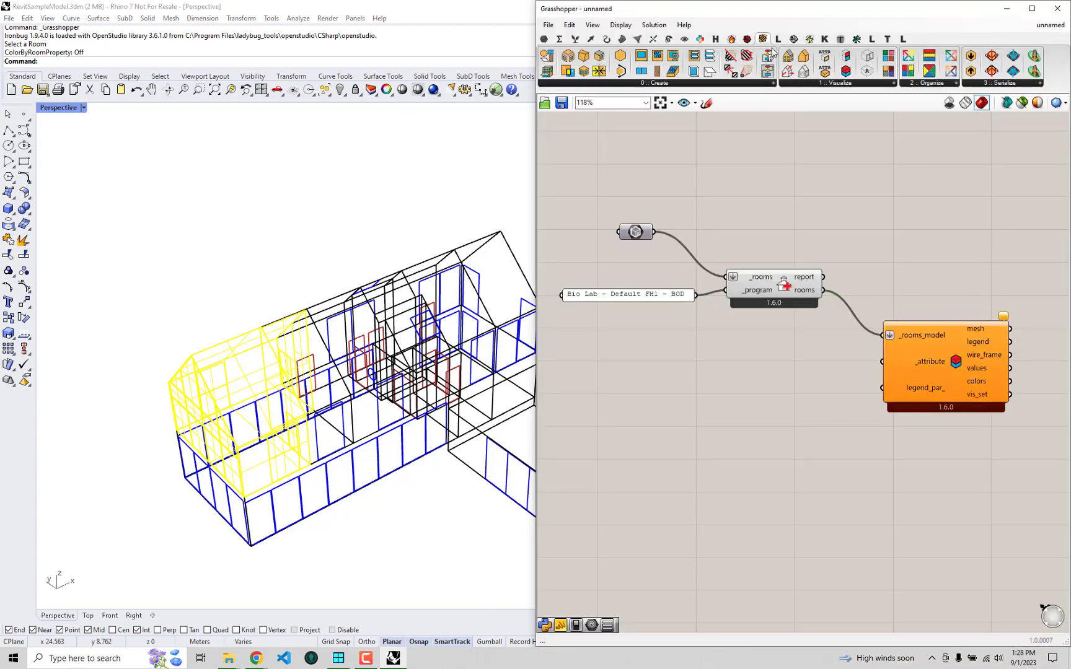
pyautogui.click(730, 40)
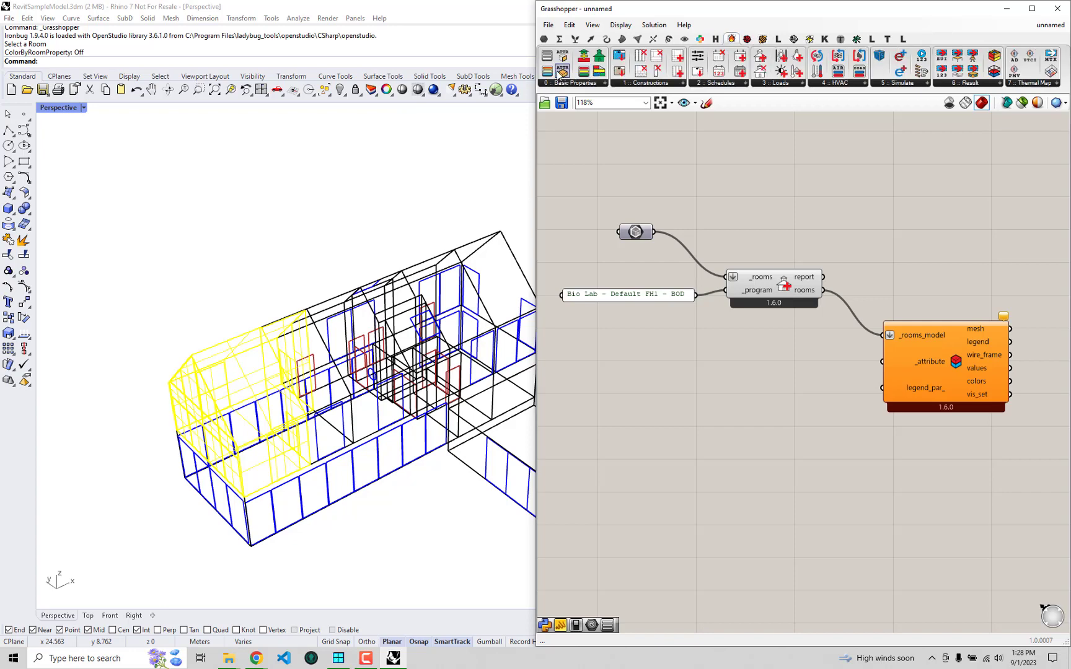
pyautogui.moveTo(562, 70); pyautogui.dragTo(707, 375)
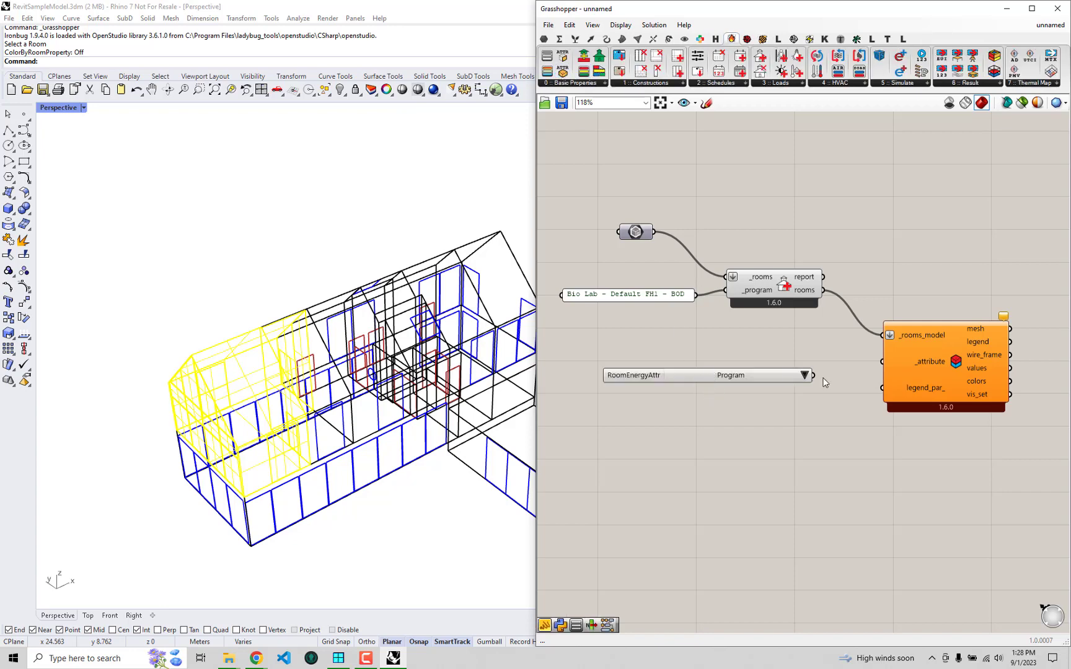
pyautogui.moveTo(812, 375); pyautogui.dragTo(882, 362)
pyautogui.scroll(5, 380, 395)
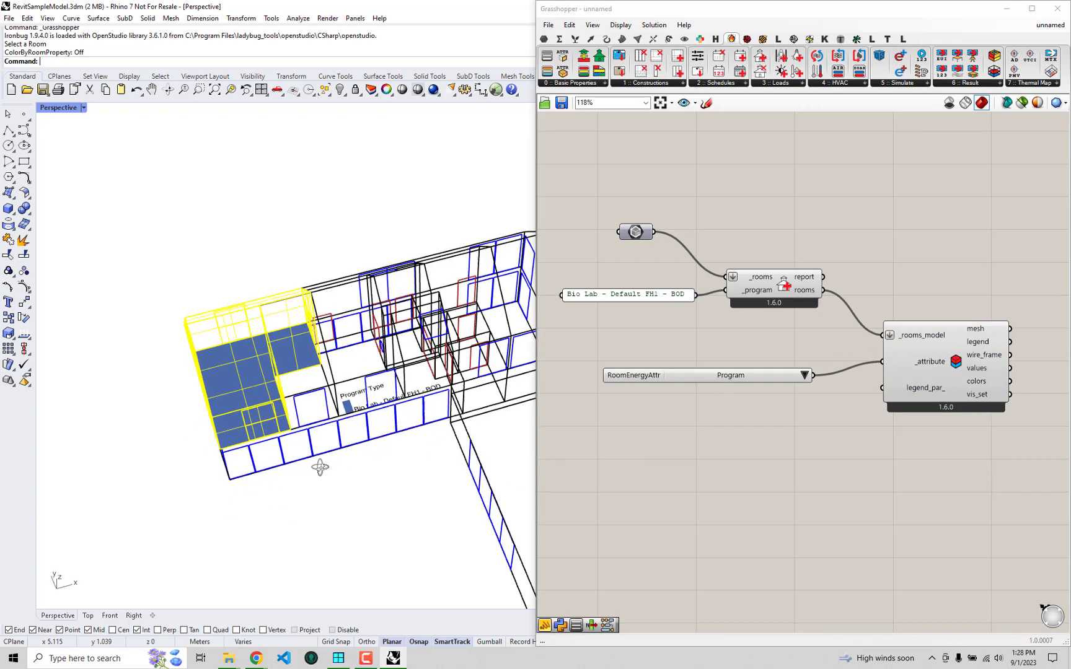
pyautogui.scroll(3, 379, 395)
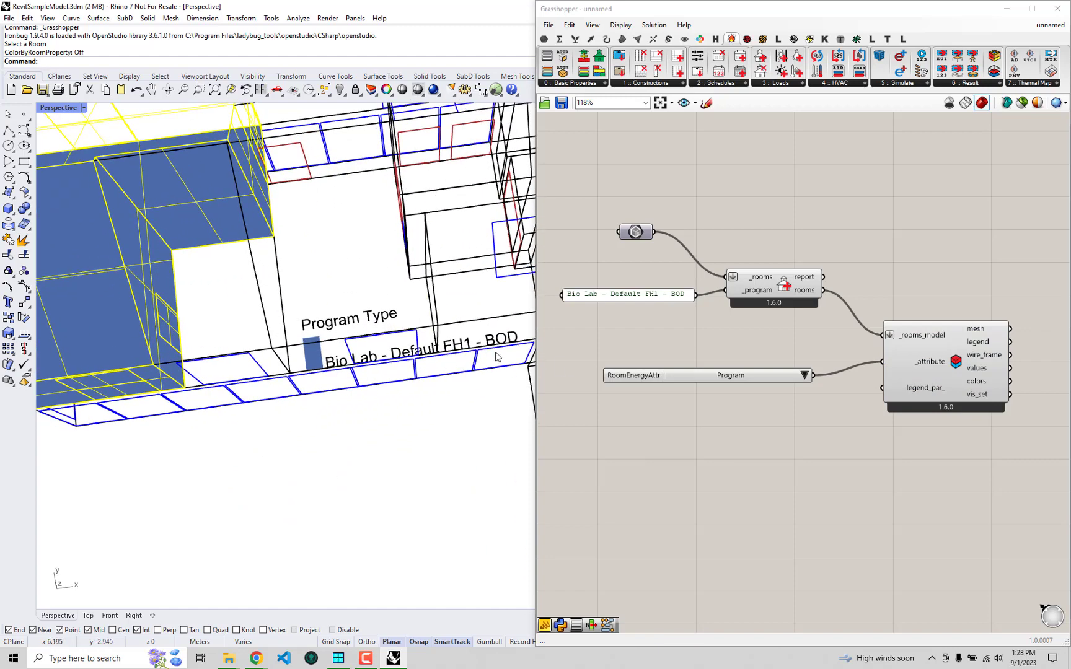
# Rearrange the Bio Lab panel and the program-applying component so they line up beside each other on the canvas.
pyautogui.moveTo(767, 286); pyautogui.dragTo(649, 293)
pyautogui.click(651, 288)
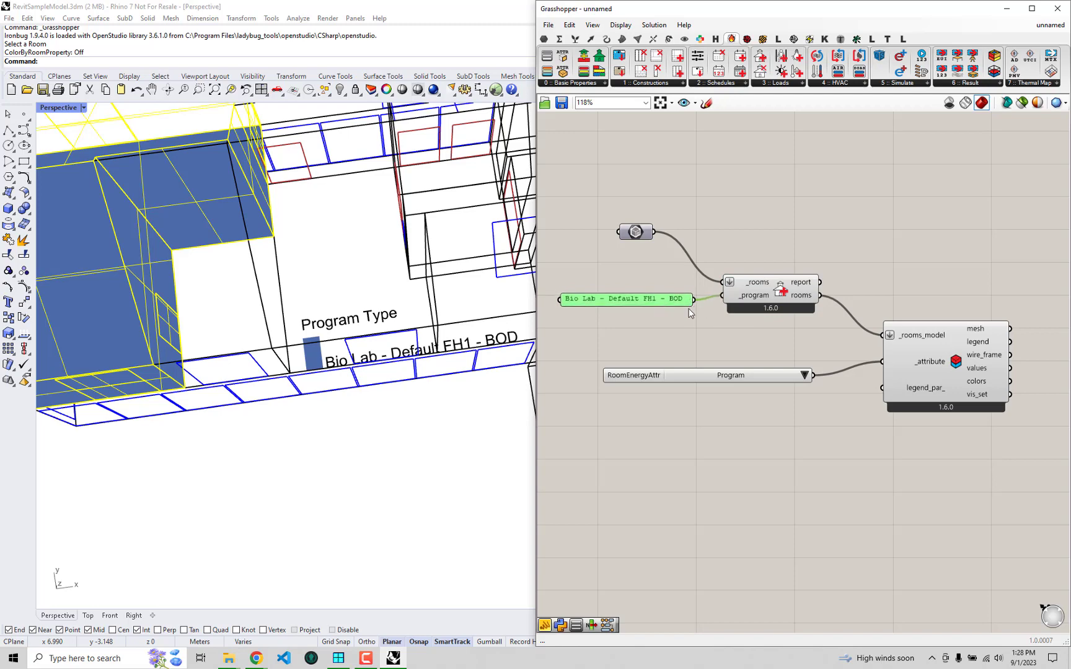
pyautogui.moveTo(774, 287); pyautogui.dragTo(768, 292)
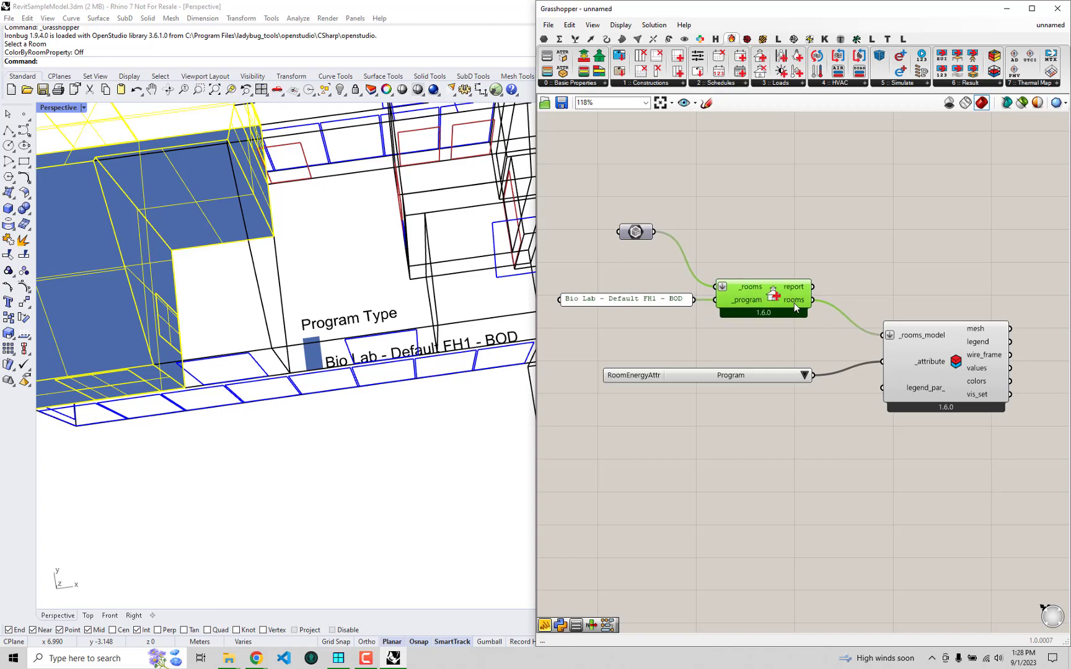
pyautogui.moveTo(660, 335); pyautogui.dragTo(640, 303)
pyautogui.click(672, 321)
pyautogui.moveTo(771, 331); pyautogui.dragTo(706, 266)
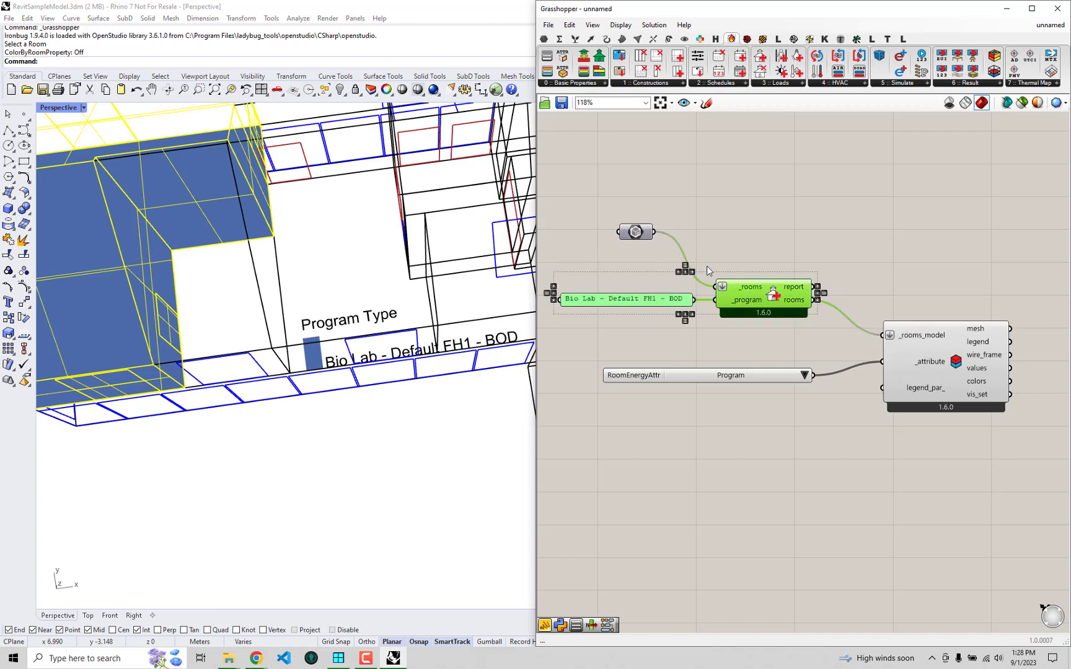
pyautogui.click(706, 266)
pyautogui.moveTo(787, 320); pyautogui.dragTo(678, 288)
pyautogui.click(792, 250)
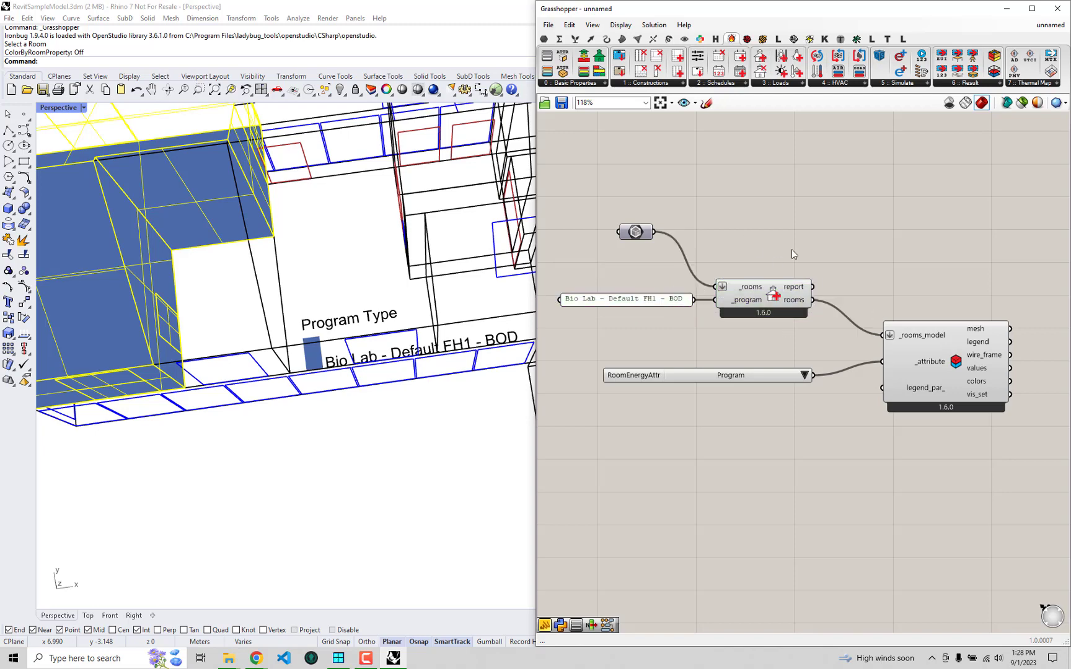
# Feed the referenced room directly into the coloring component and inspect the program it carries from the Rhino model.
pyautogui.moveTo(654, 232); pyautogui.dragTo(949, 242)
pyautogui.click(639, 232)
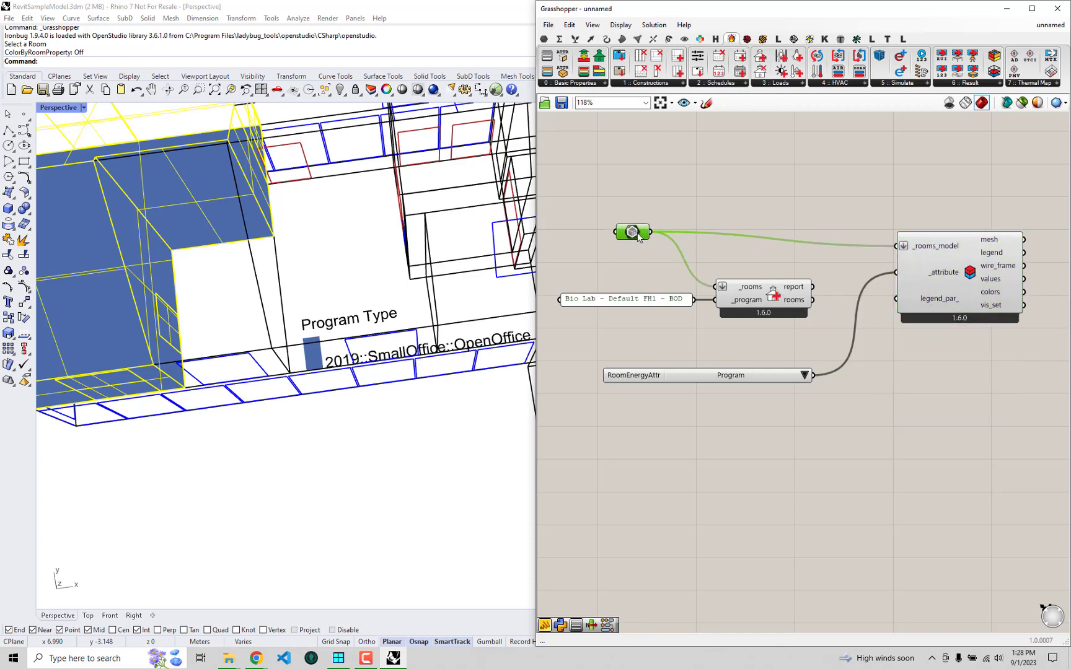
pyautogui.scroll(-2, 186, 273)
pyautogui.moveTo(173, 273); pyautogui.dragTo(196, 267, button='right')
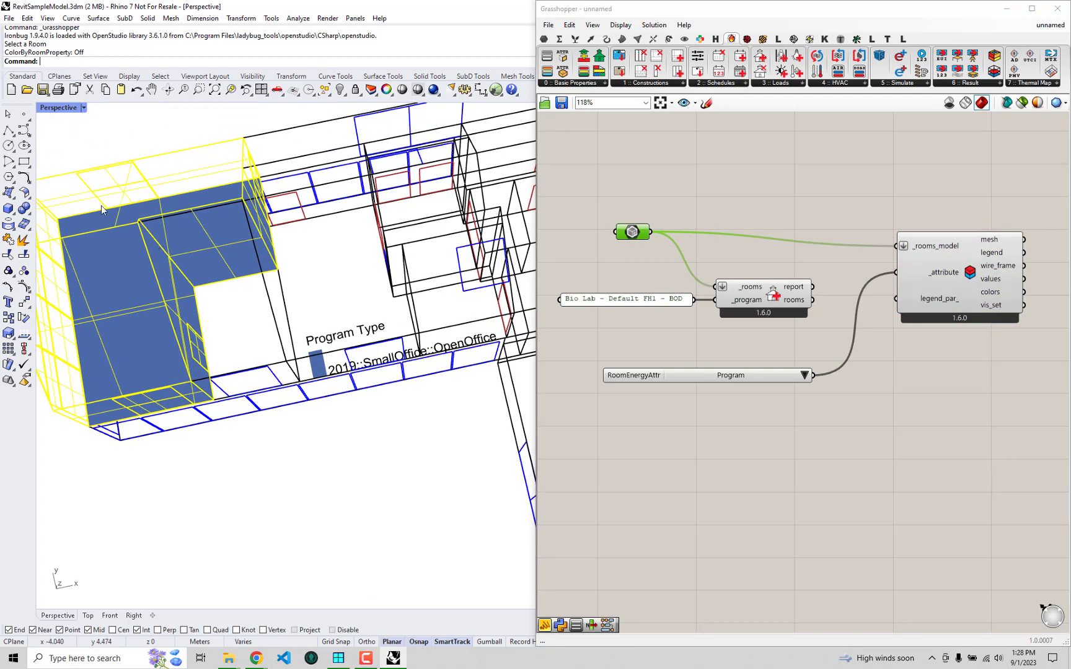
pyautogui.moveTo(372, 368); pyautogui.dragTo(364, 378, button='right')
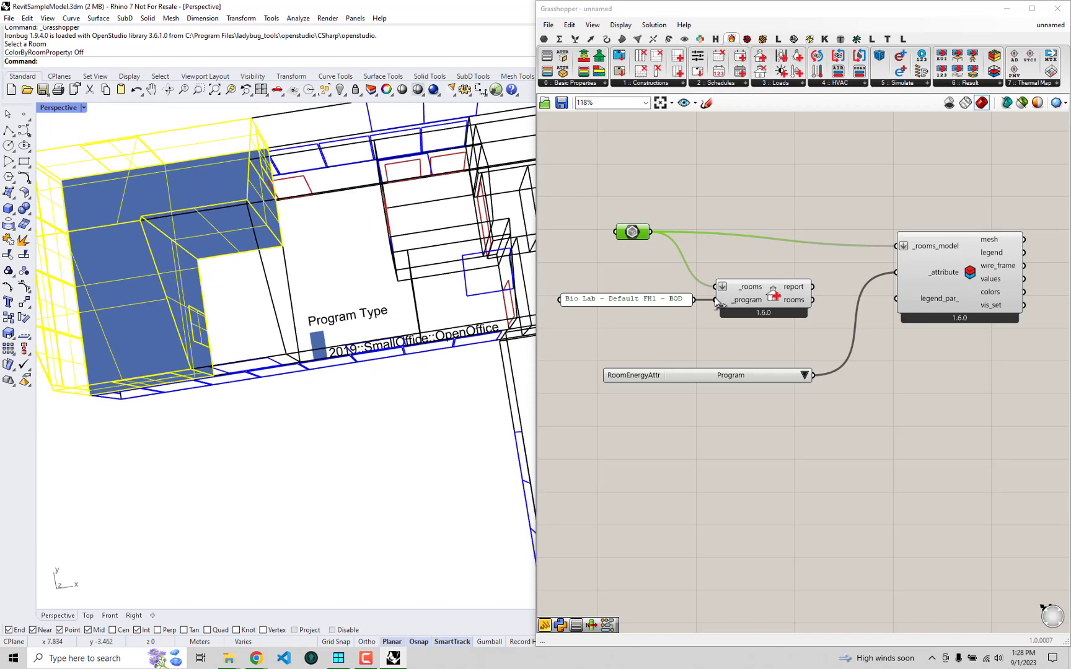
# Reconnect the program-applying component's rooms output to the coloring component, inspect the program legend, and tidy the coloring component's position.
pyautogui.moveTo(812, 300); pyautogui.dragTo(891, 251)
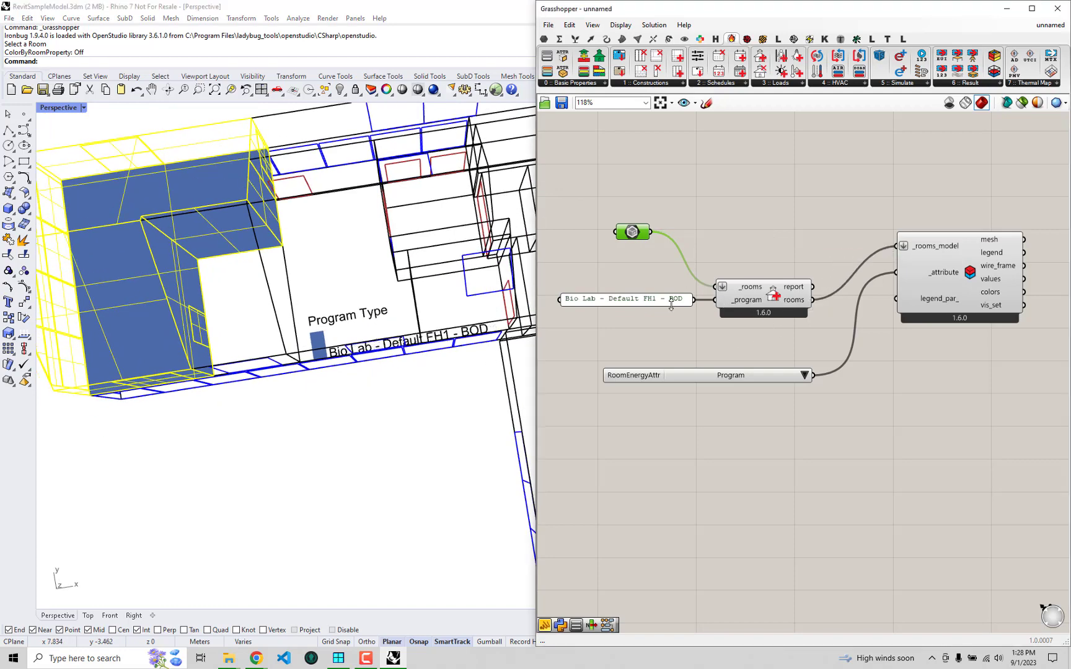
pyautogui.click(640, 301)
pyautogui.click(790, 248)
pyautogui.scroll(2, 420, 343)
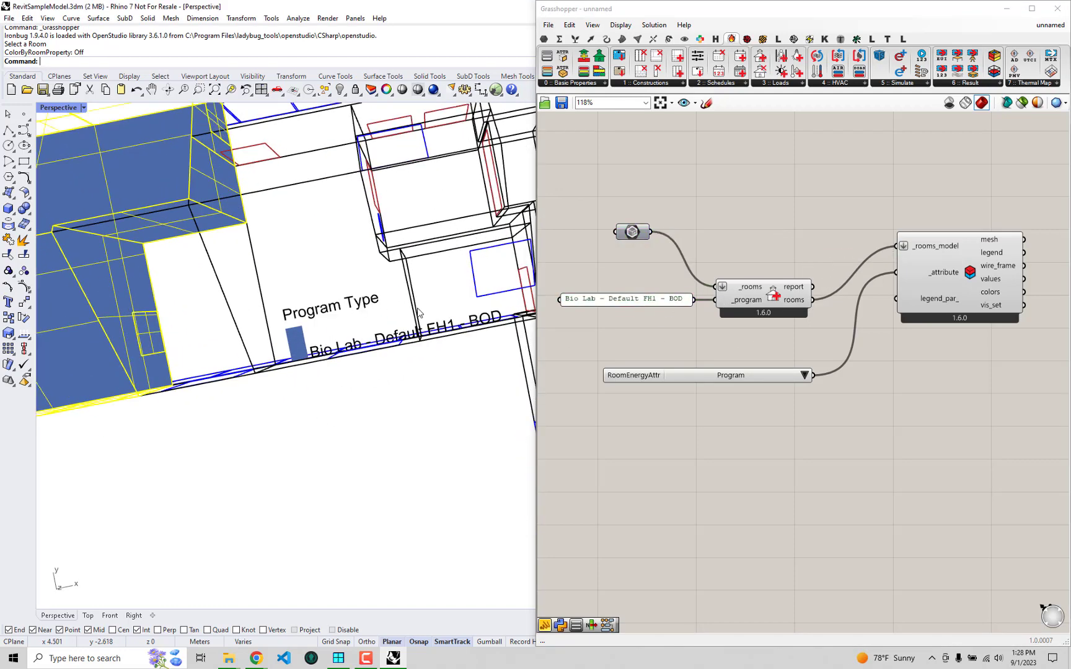
pyautogui.scroll(-4, 420, 344)
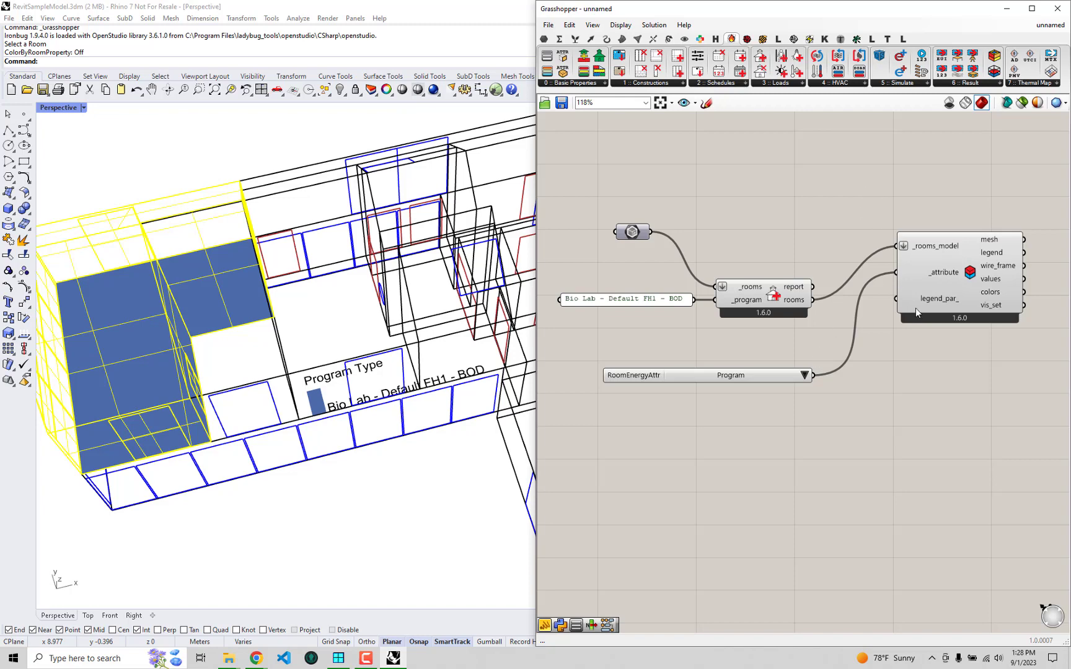
pyautogui.moveTo(946, 280); pyautogui.dragTo(940, 319)
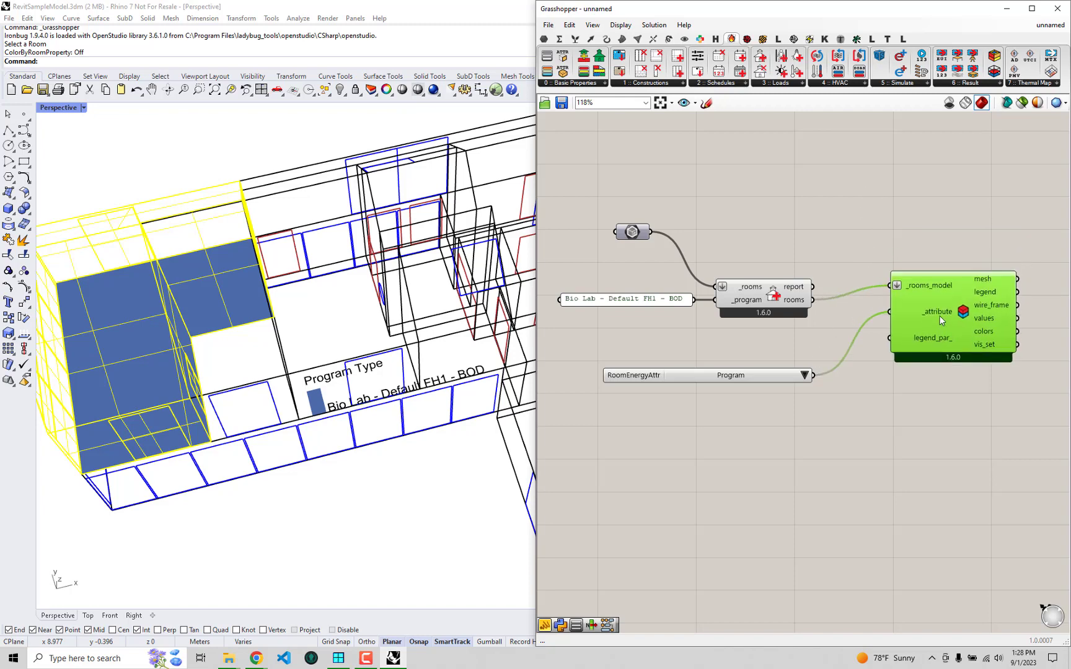
# Close Grasshopper and deselect the room in the building model.
pyautogui.click(1057, 9)
pyautogui.moveTo(574, 310); pyautogui.dragTo(641, 343, button='right')
pyautogui.press('Escape')
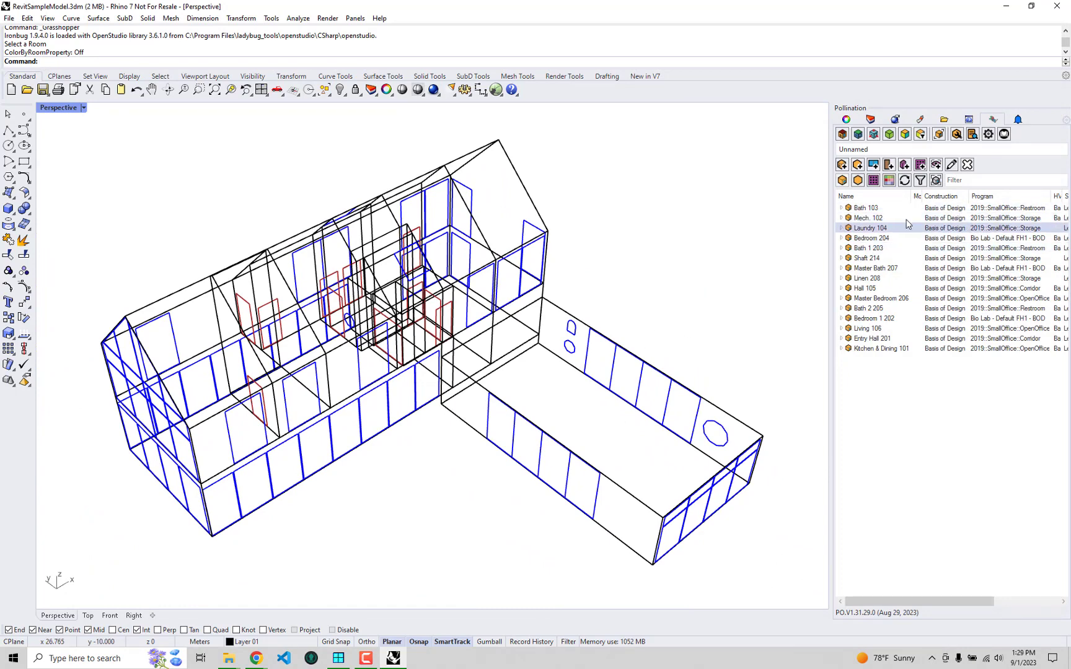
# Save the building to the Desktop as an OpenStudio Model named RevitSampleModel.osm.
pyautogui.click(9, 18)
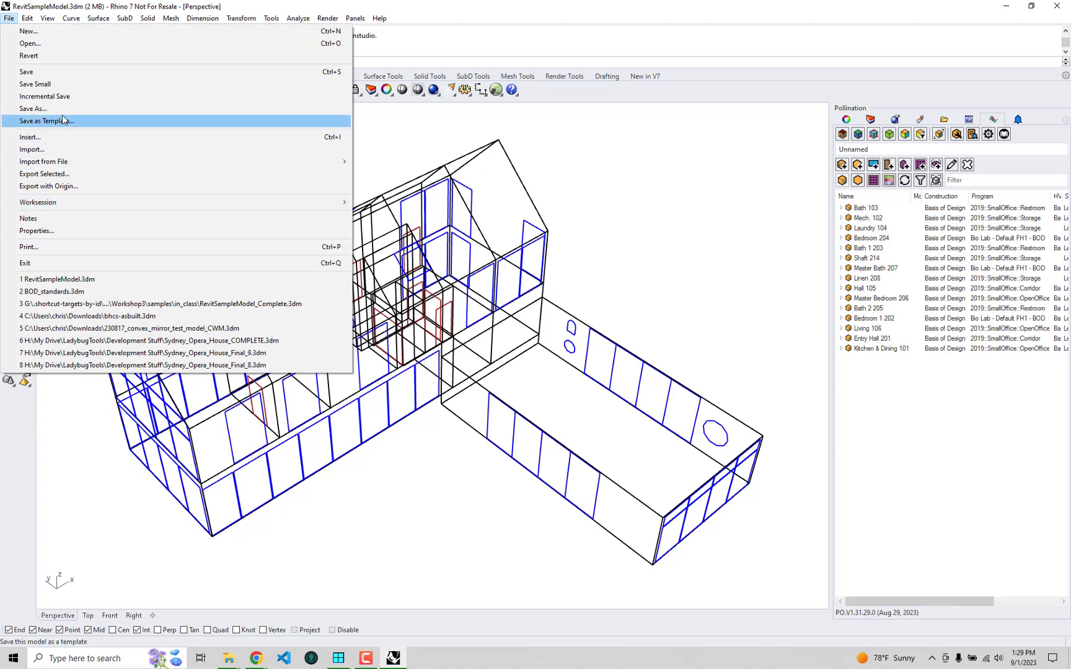
pyautogui.click(37, 108)
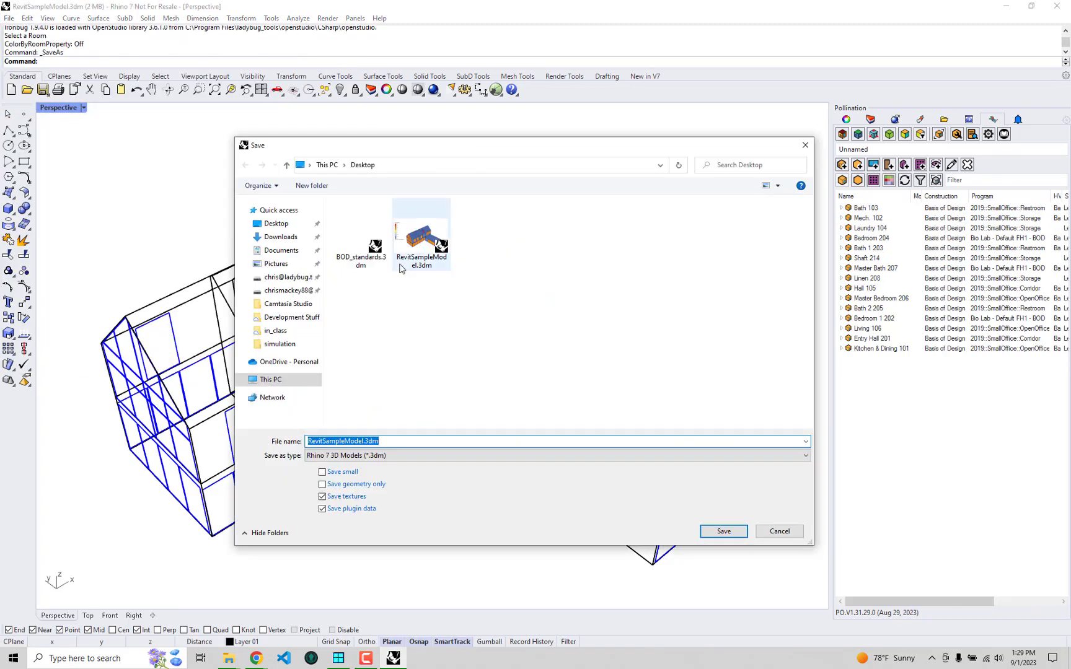
pyautogui.click(365, 455)
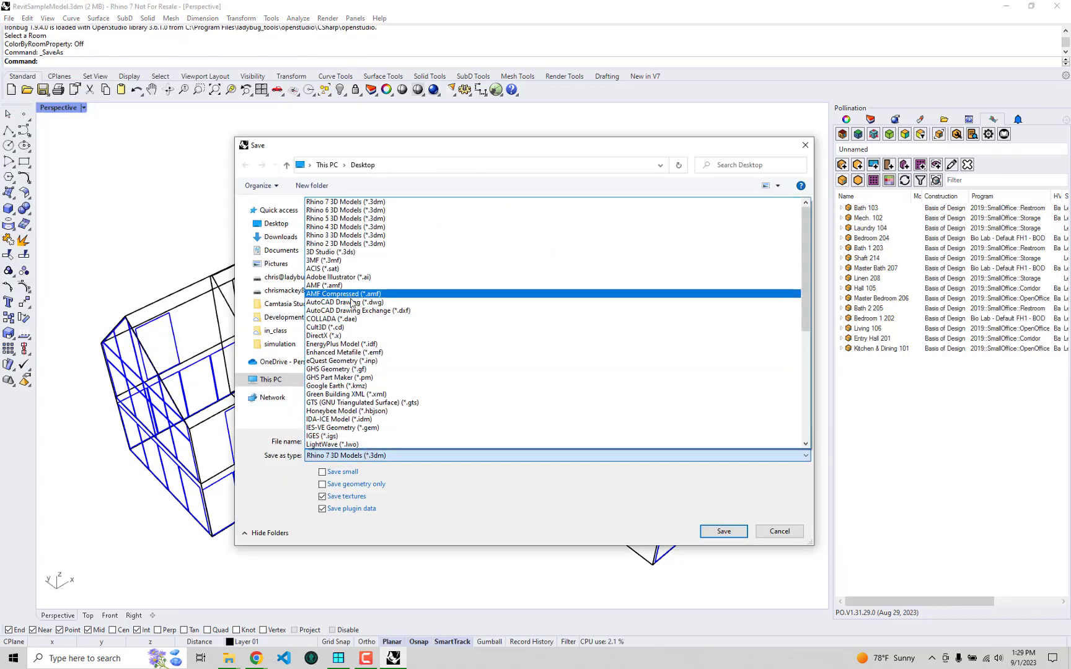
pyautogui.scroll(-3, 353, 390)
pyautogui.scroll(-6, 351, 397)
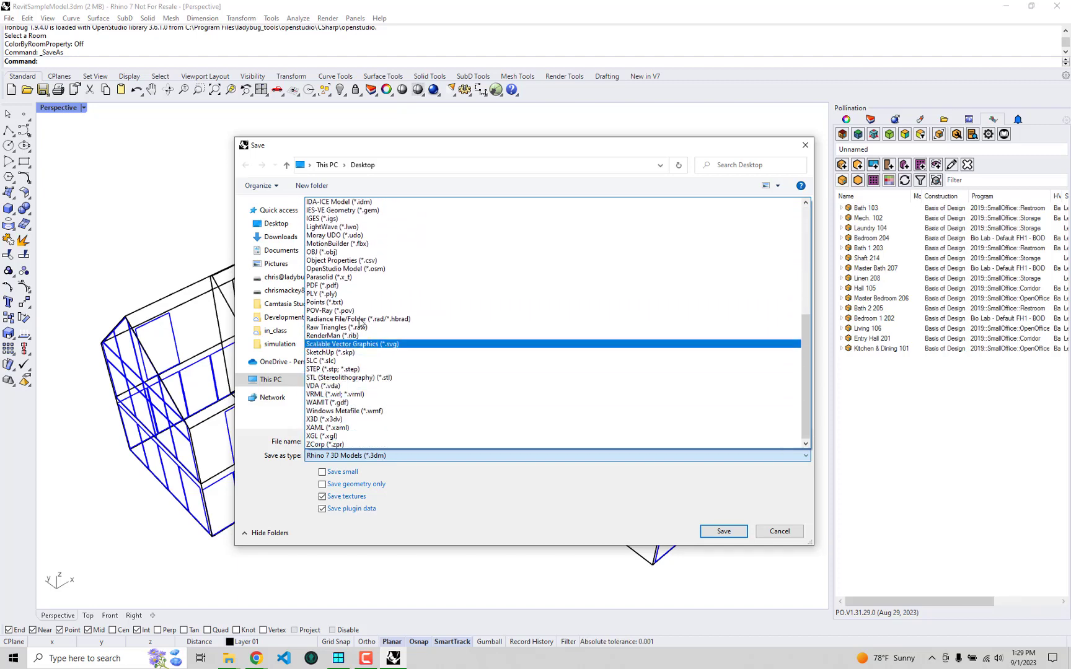
pyautogui.scroll(4, 363, 338)
pyautogui.click(367, 370)
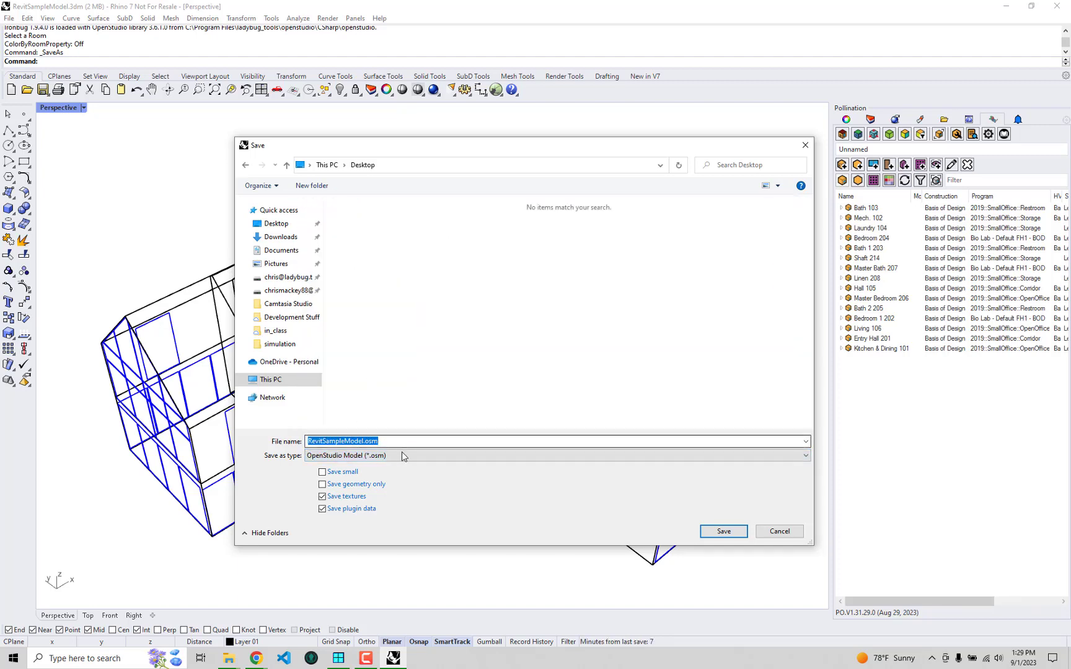
pyautogui.click(709, 531)
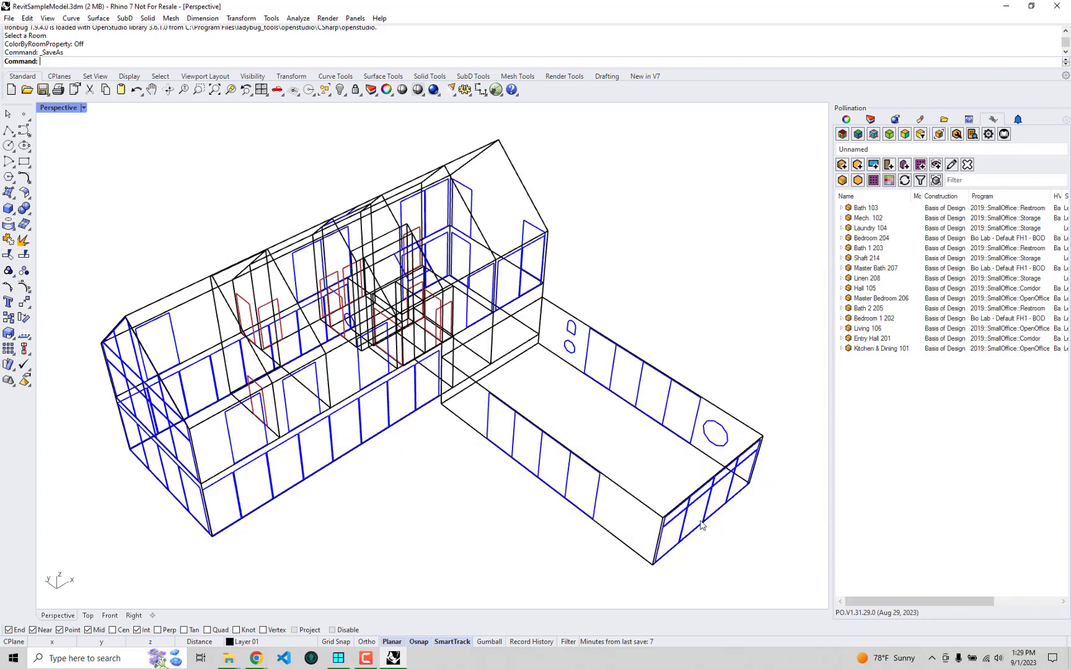
pyautogui.moveTo(708, 527); pyautogui.dragTo(708, 529, button='right')
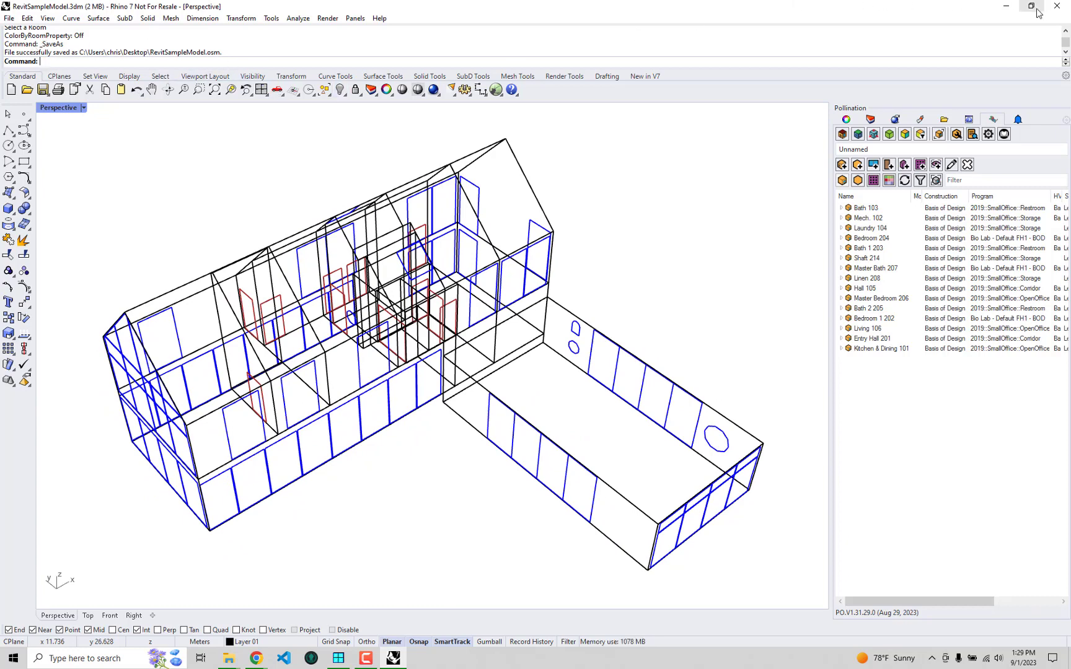
# Switch to OpenStudio by opening RevitSampleModel.osm from the desktop and display its construction sets.
pyautogui.click(1006, 6)
pyautogui.doubleClick(30, 310)
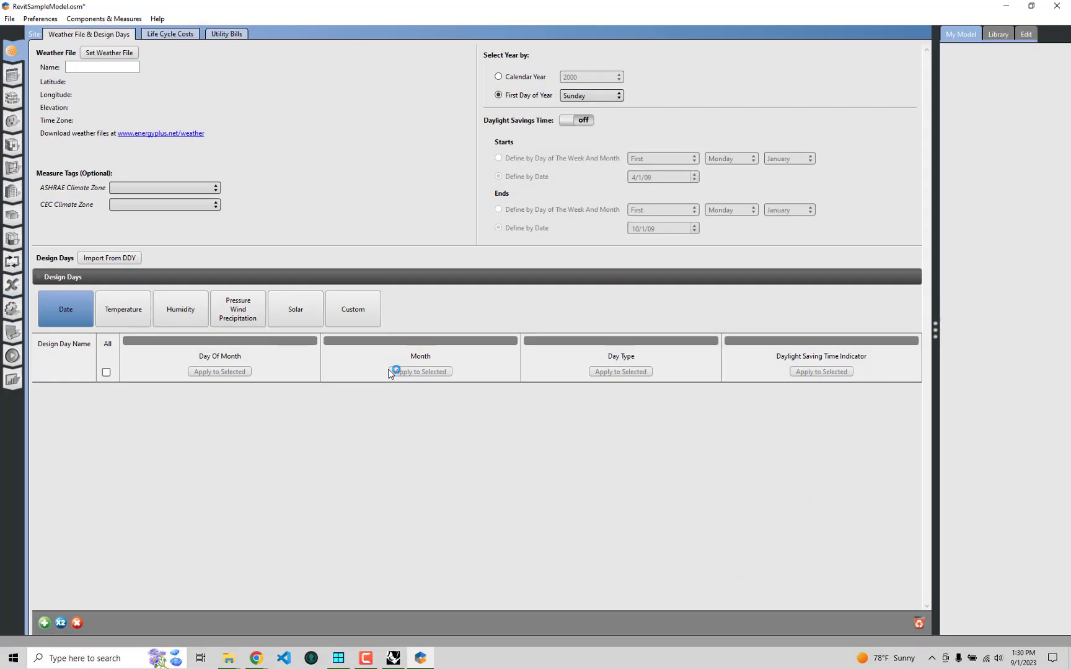
pyautogui.click(12, 98)
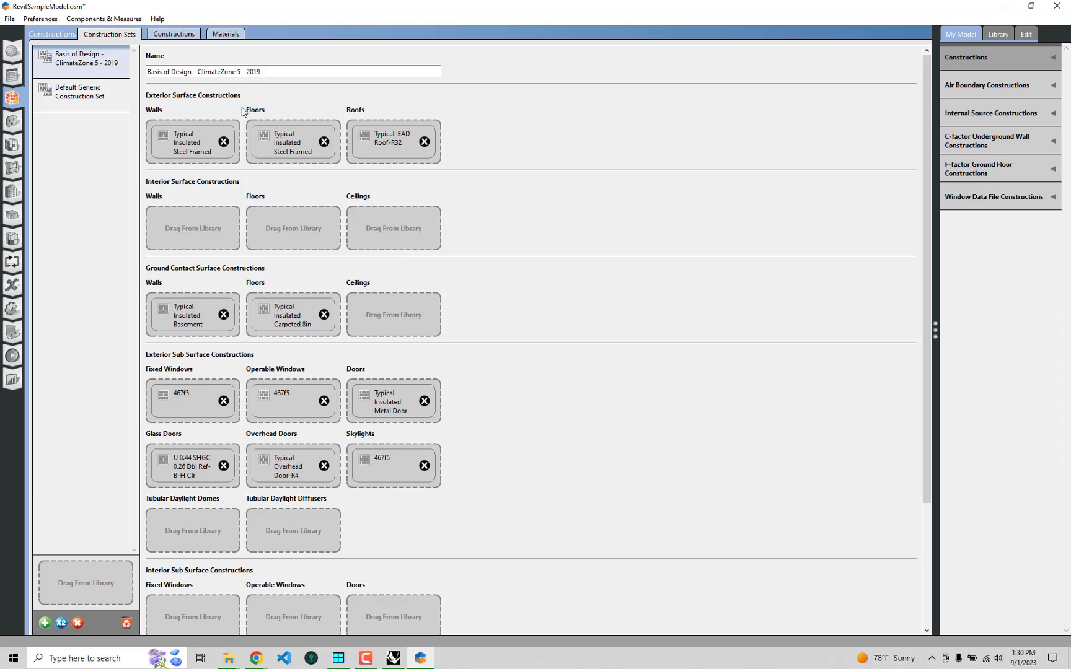
# Examine the name of the custom exterior window construction in the model's constructions, and close the model, discarding changes.
pyautogui.click(175, 35)
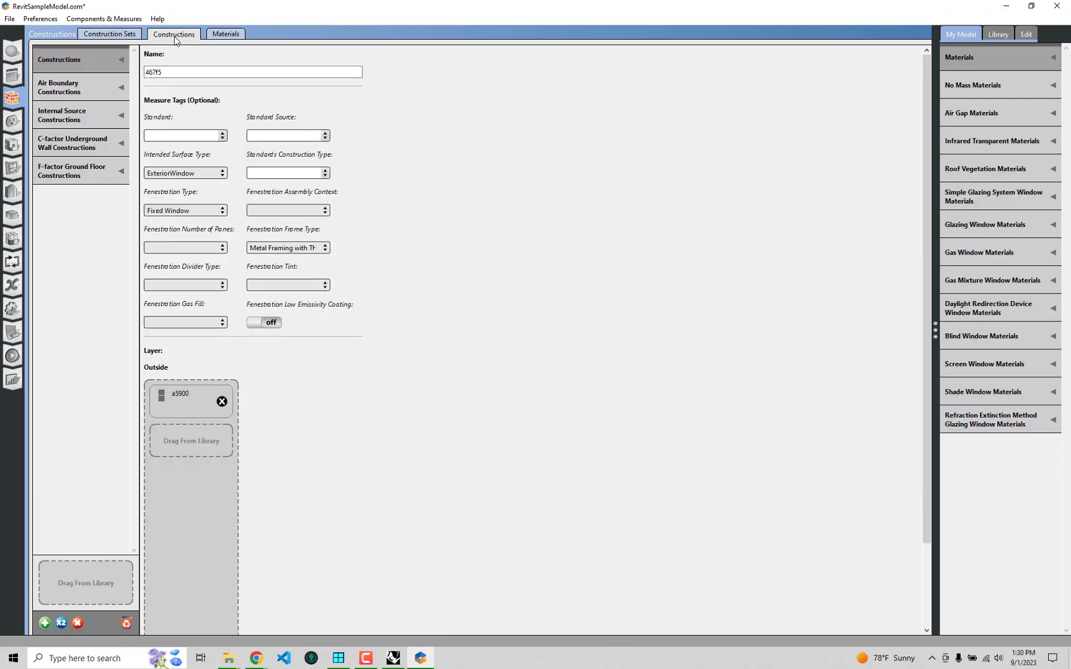
pyautogui.click(120, 58)
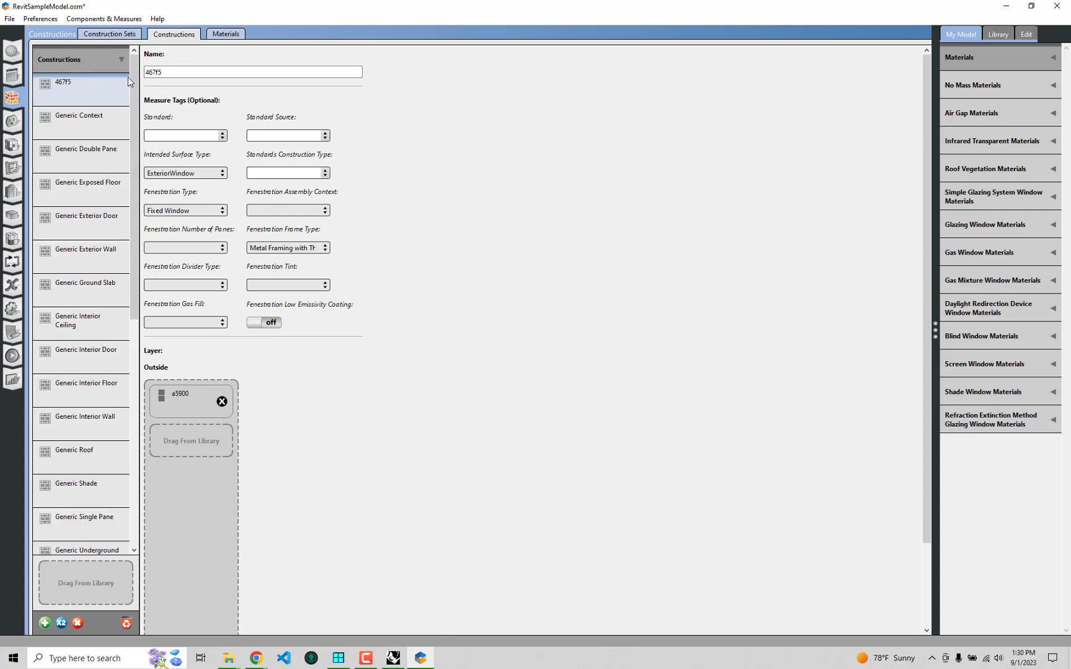
pyautogui.moveTo(167, 72); pyautogui.dragTo(133, 71)
pyautogui.click(164, 72)
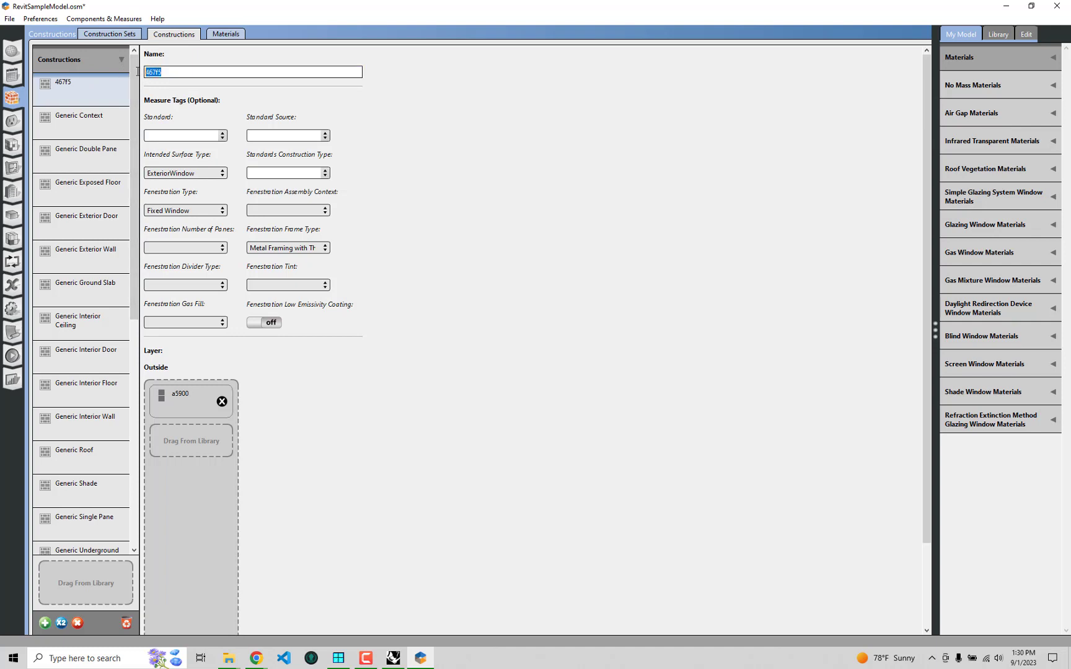
pyautogui.click(233, 72)
pyautogui.doubleClick(197, 72)
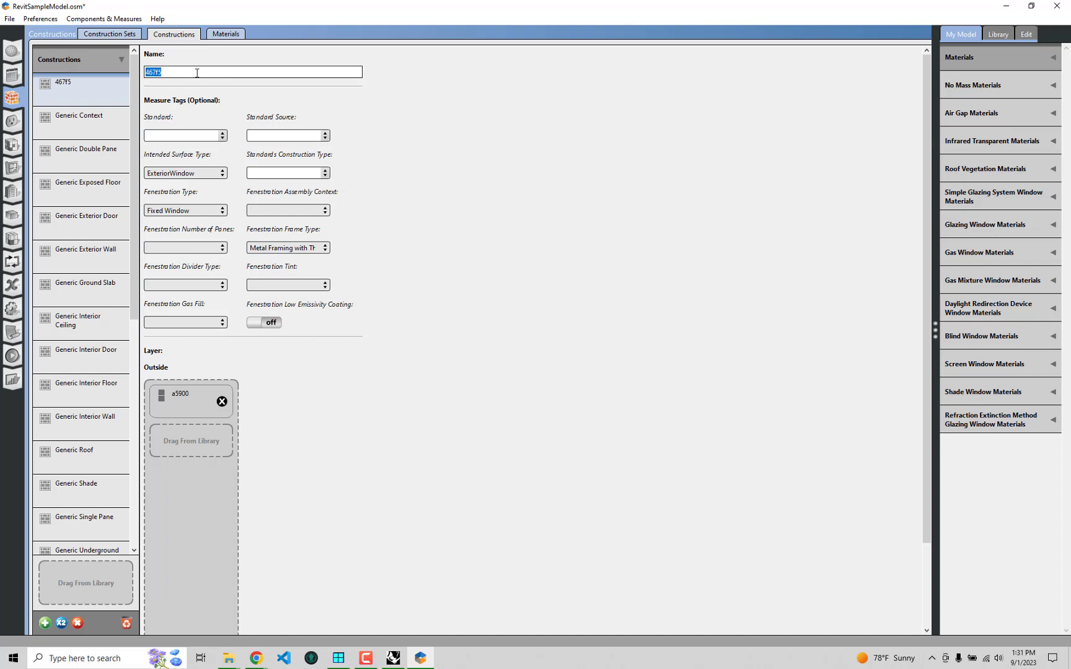
pyautogui.click(197, 72)
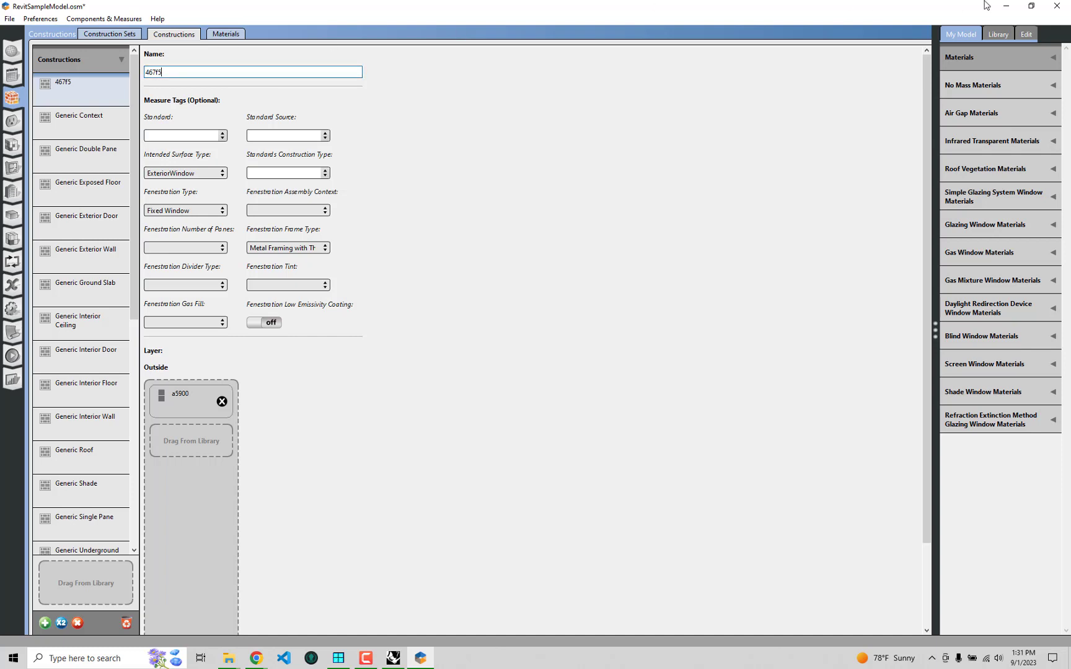
pyautogui.doubleClick(156, 72)
pyautogui.click(1058, 6)
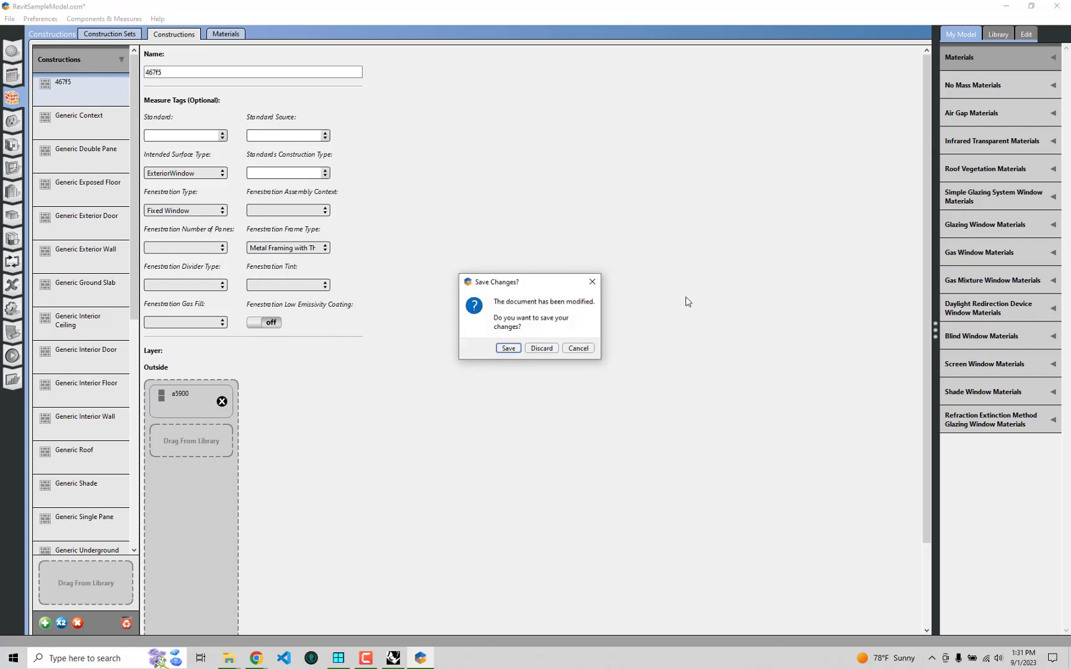
pyautogui.click(547, 347)
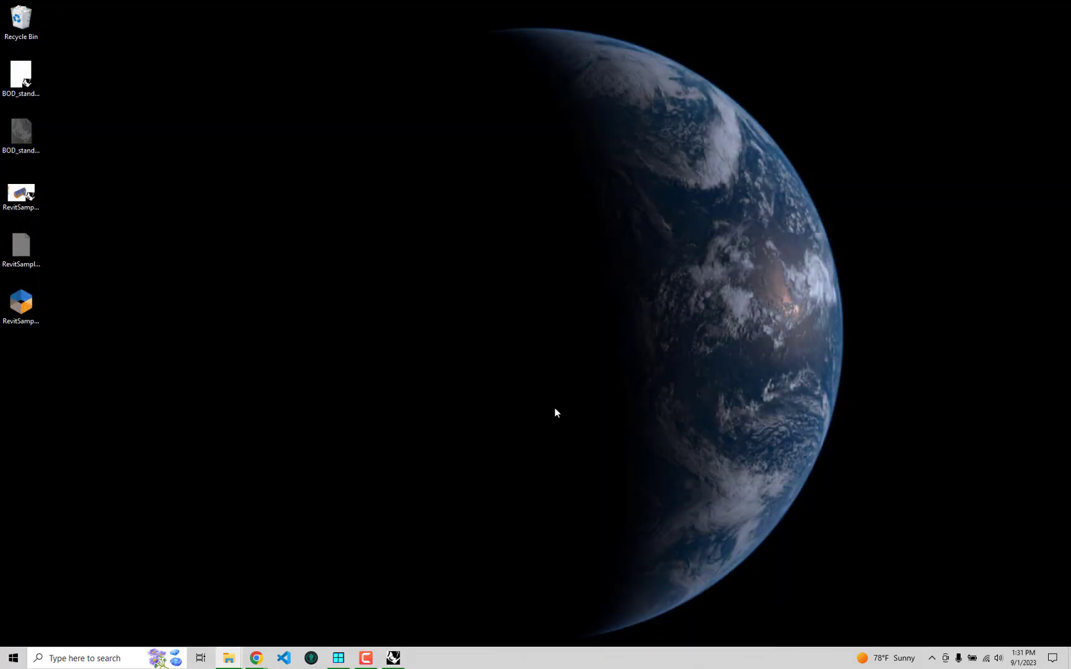
# Switch to Rhino and reset the resource identifiers across the entire model based on their display names.
pyautogui.click(393, 658)
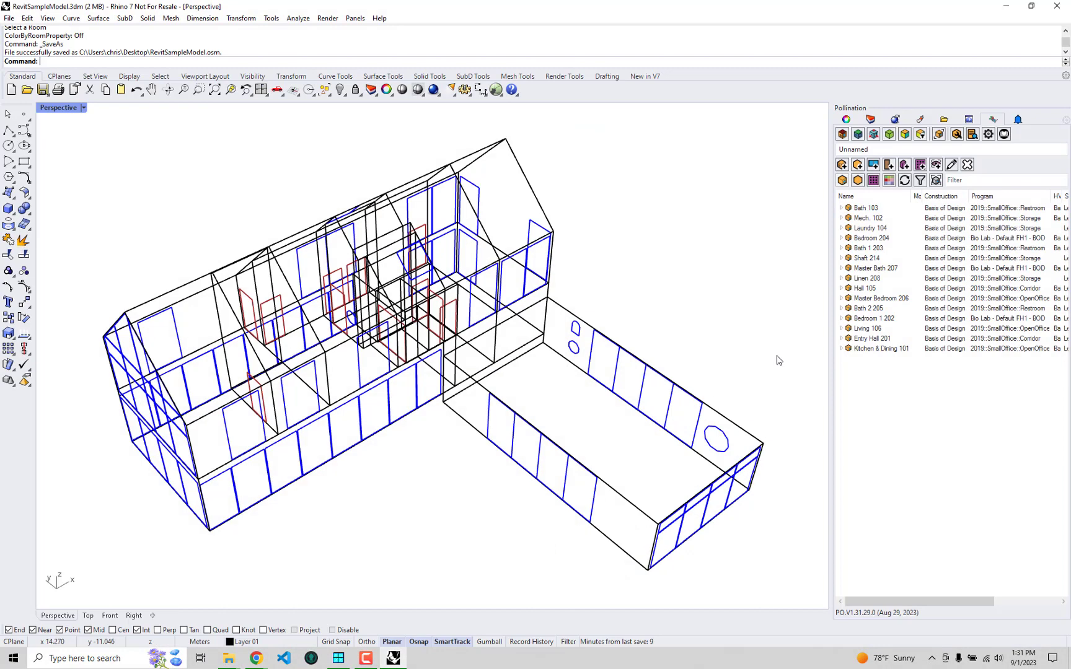
pyautogui.click(973, 135)
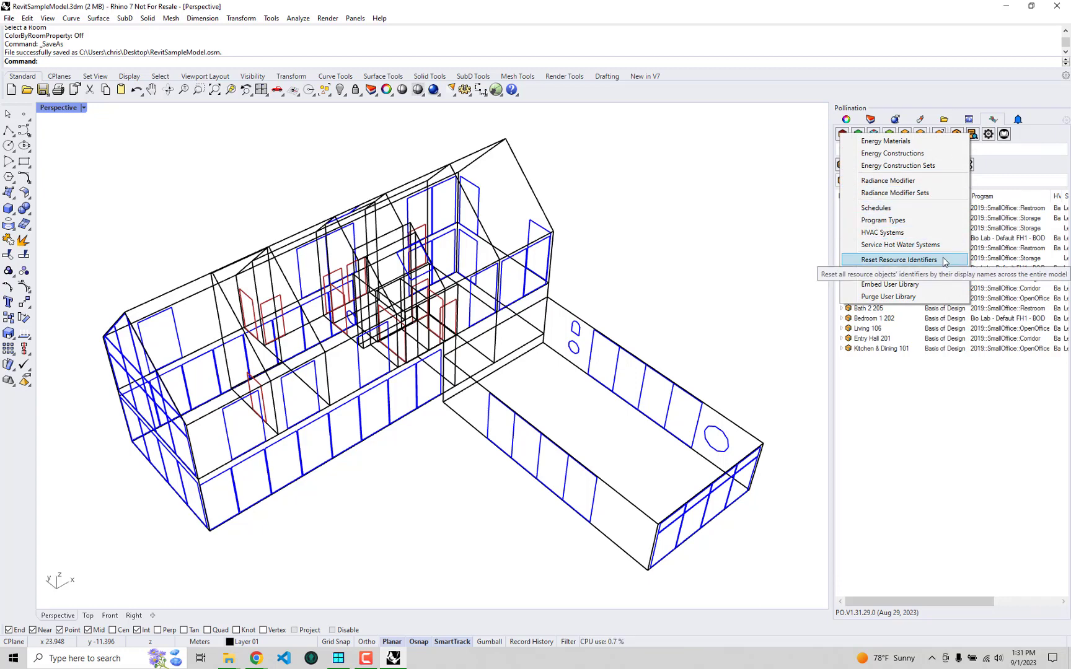
pyautogui.click(887, 261)
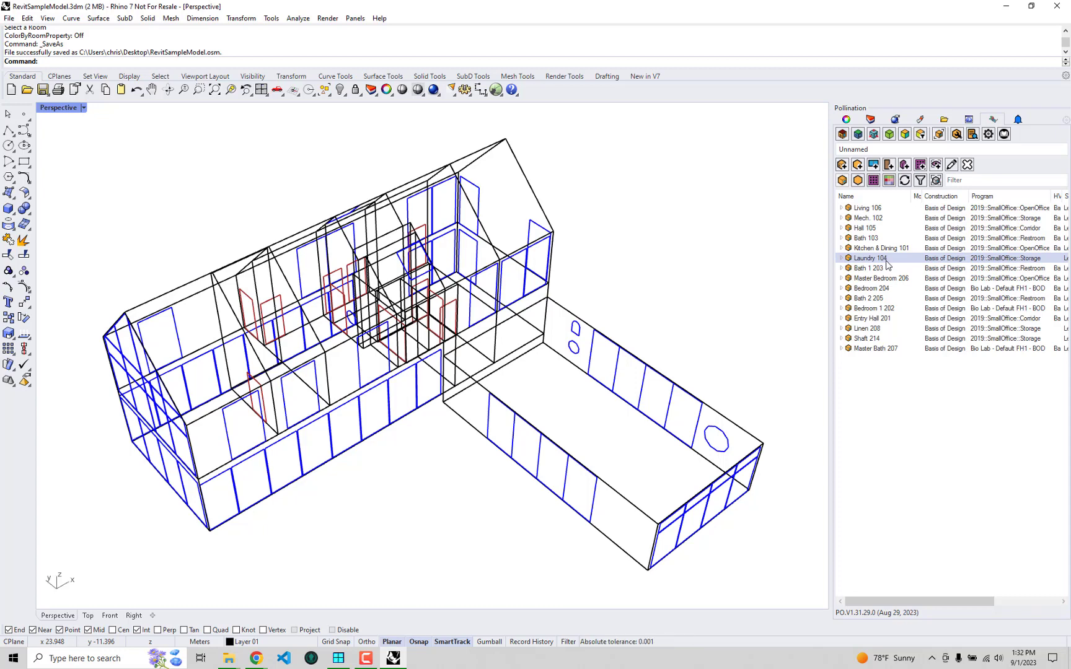
# Save the building again as an OpenStudio Model, replacing RevitSampleModel.osm on the Desktop.
pyautogui.click(9, 19)
pyautogui.click(38, 108)
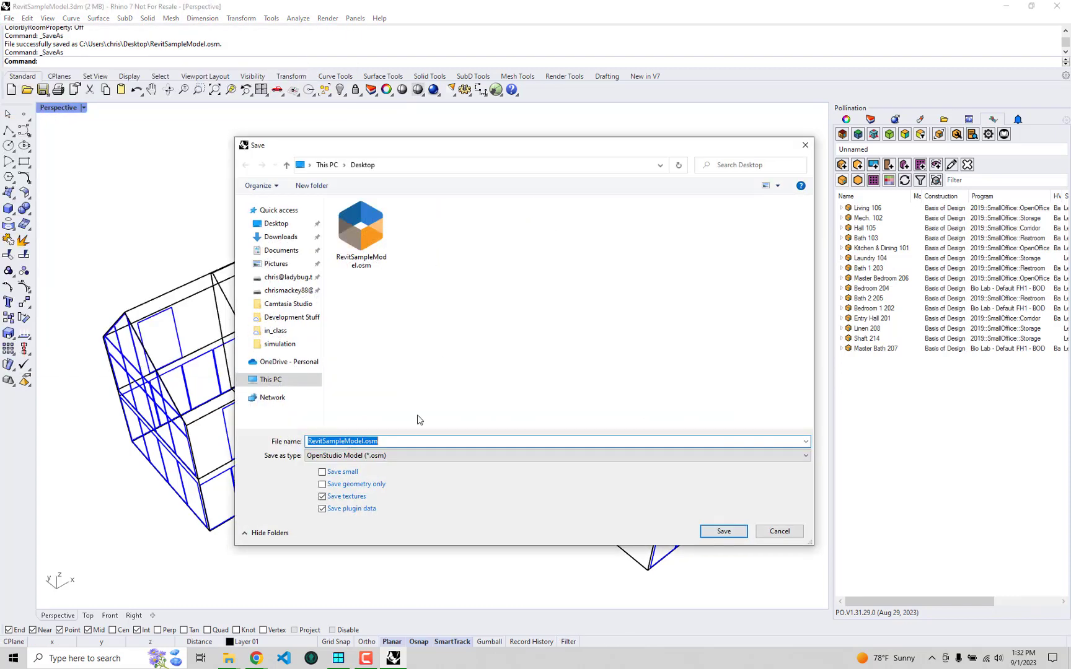
pyautogui.click(710, 534)
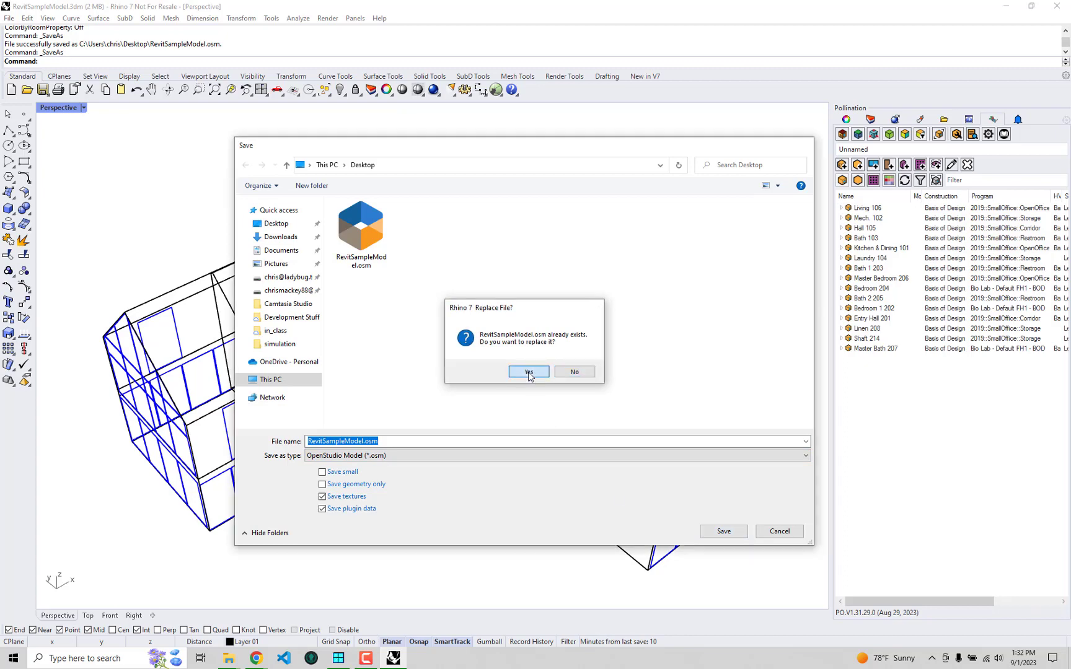
pyautogui.click(528, 373)
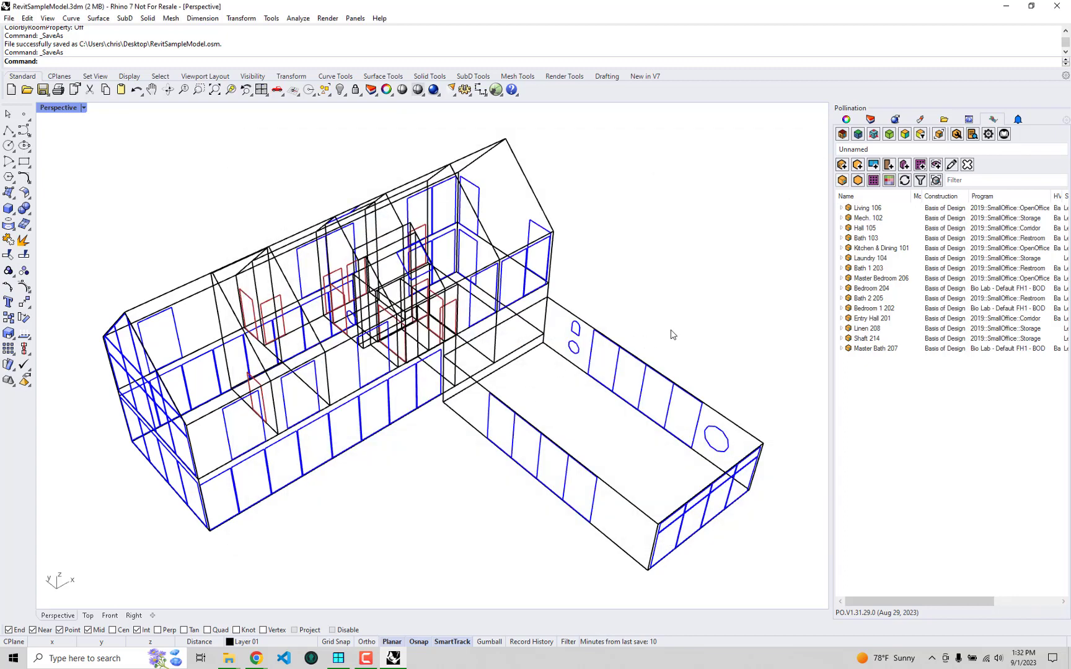
# Minimize Rhino, reopen the re-exported RevitSampleModel.osm from the desktop in OpenStudio, and display its construction sets.
pyautogui.click(999, 5)
pyautogui.click(17, 364)
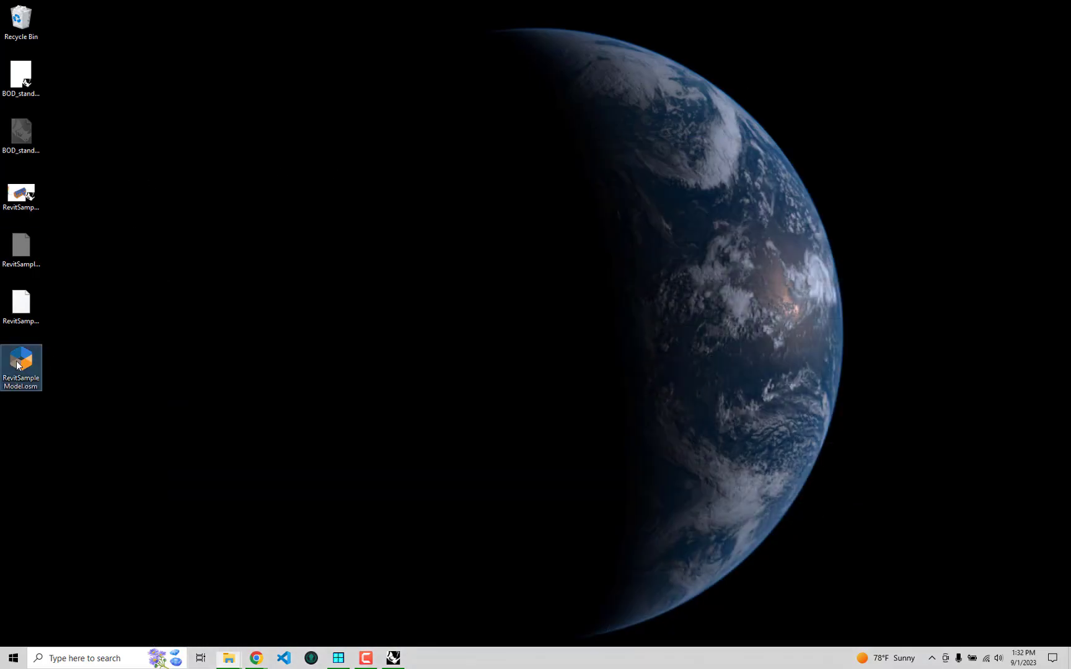
pyautogui.doubleClick(17, 364)
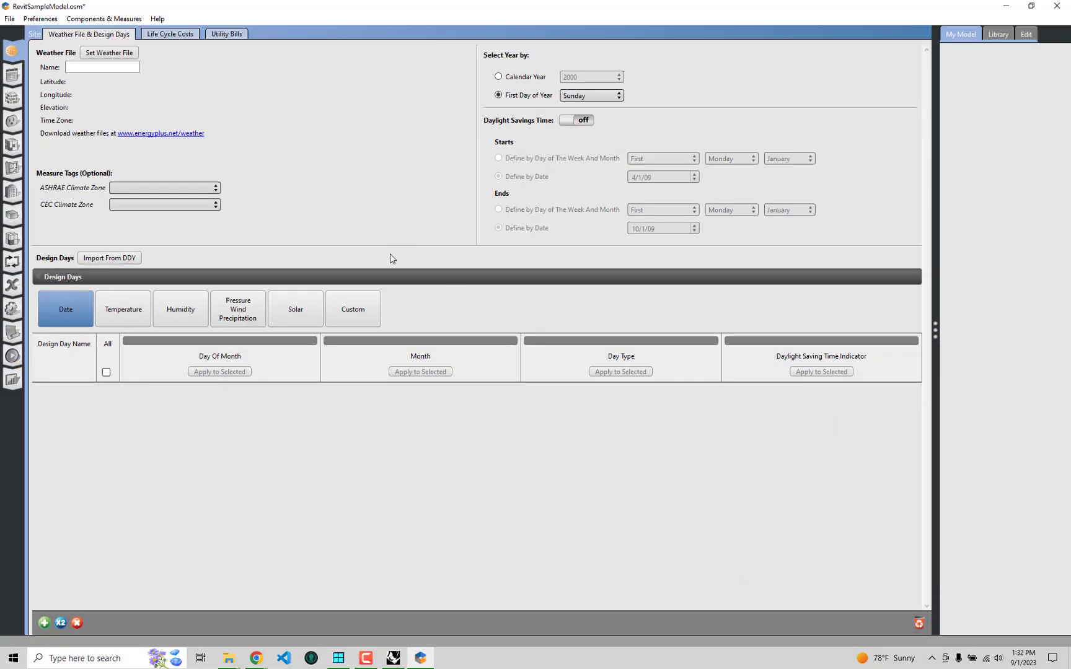
pyautogui.click(16, 106)
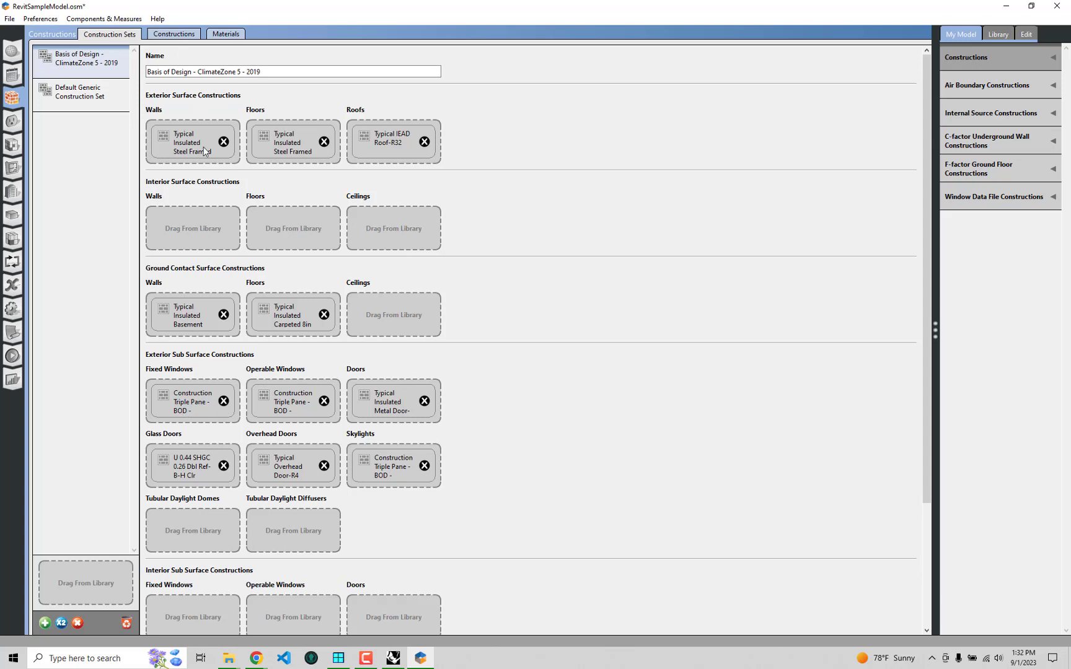
# Examine the name and glazing layer of the custom triple-pane exterior window construction.
pyautogui.click(169, 35)
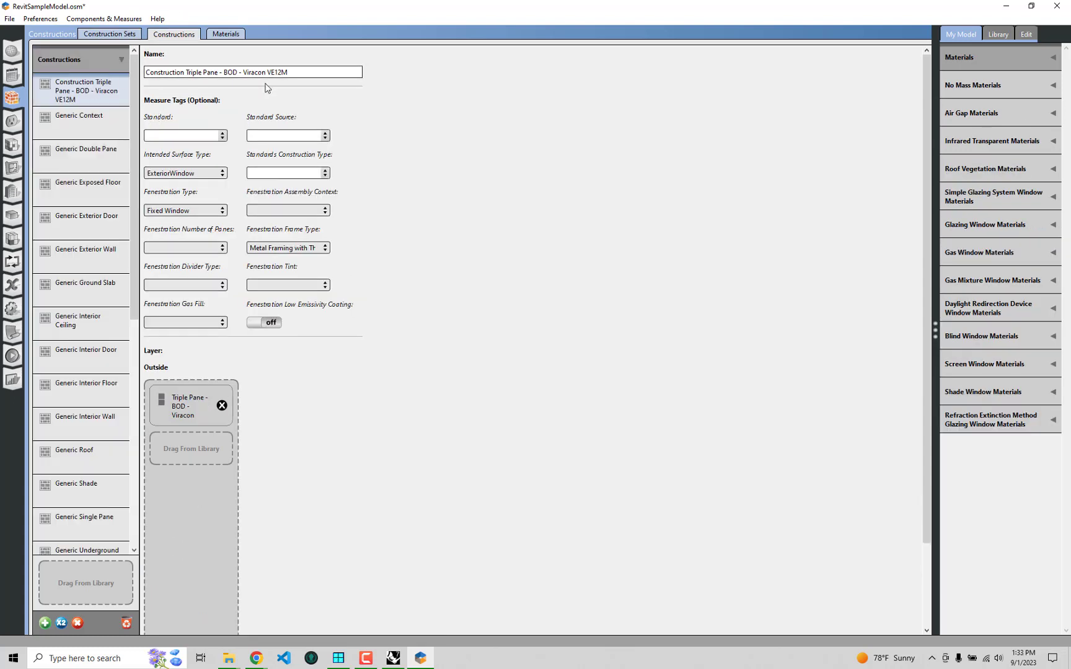
pyautogui.moveTo(302, 73); pyautogui.dragTo(138, 71)
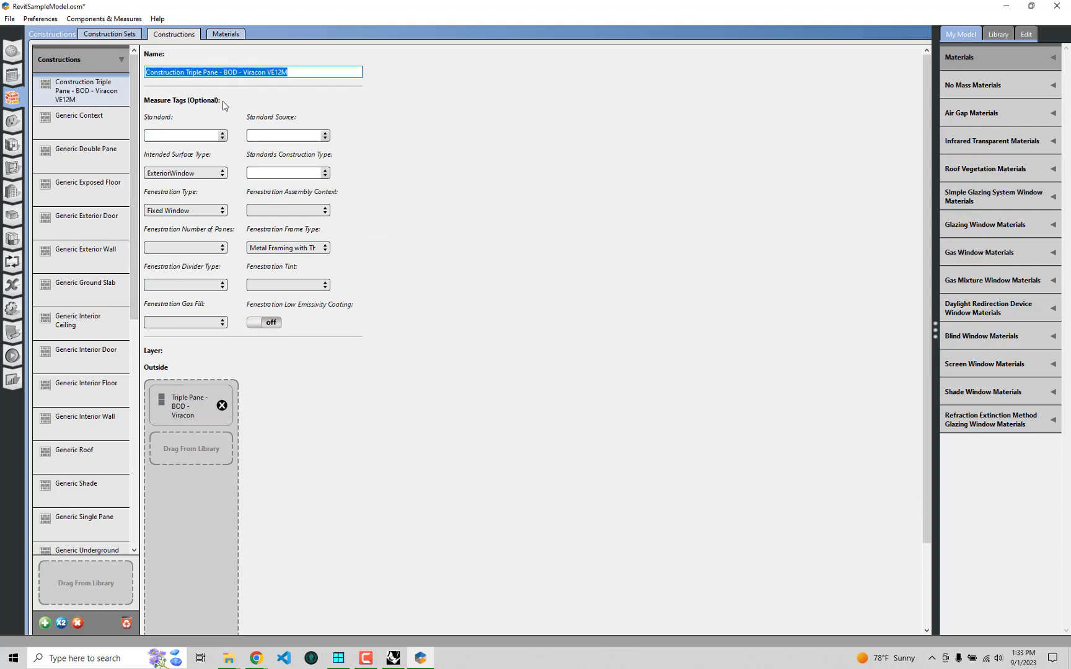
pyautogui.click(172, 411)
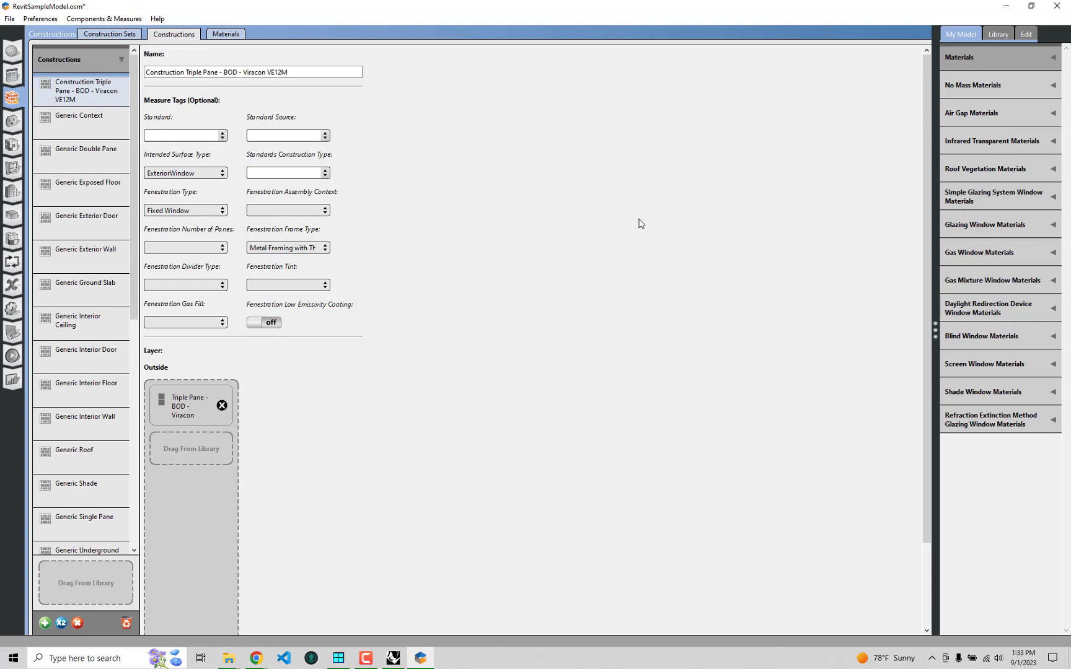
# Close the OpenStudio model, discarding changes, and switch back to the building model in Rhino.
pyautogui.click(1057, 6)
pyautogui.click(542, 349)
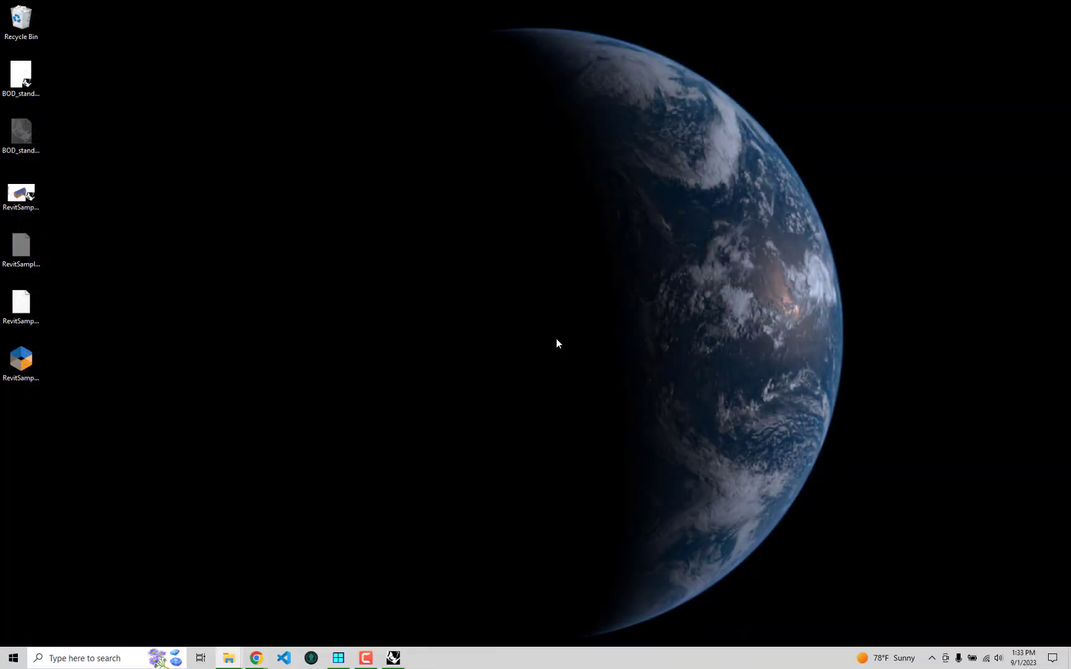
pyautogui.click(394, 657)
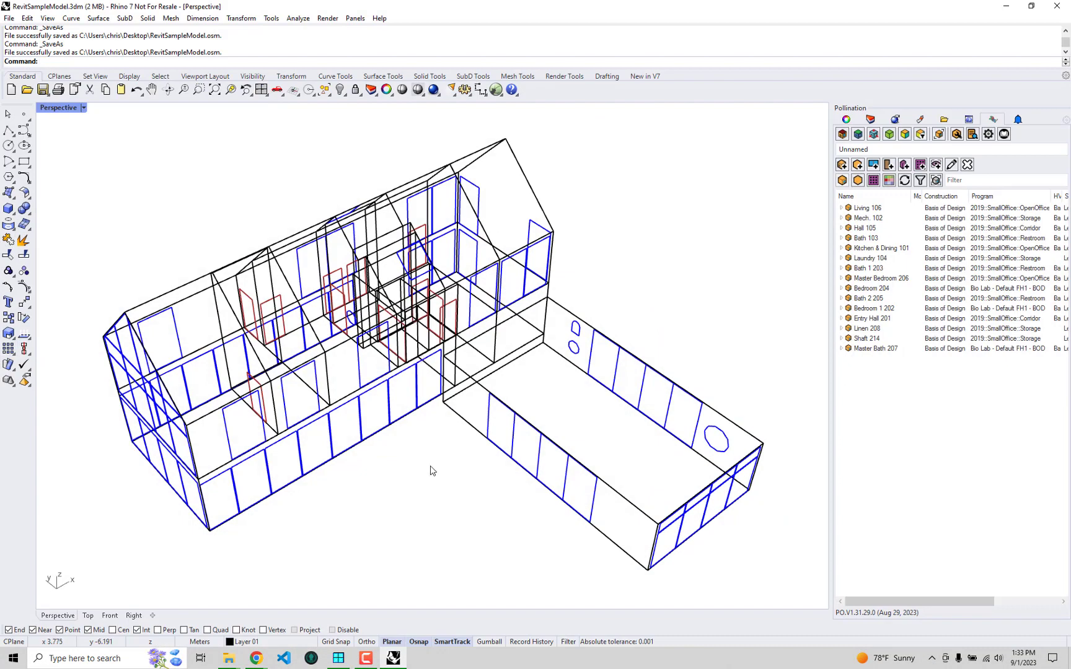